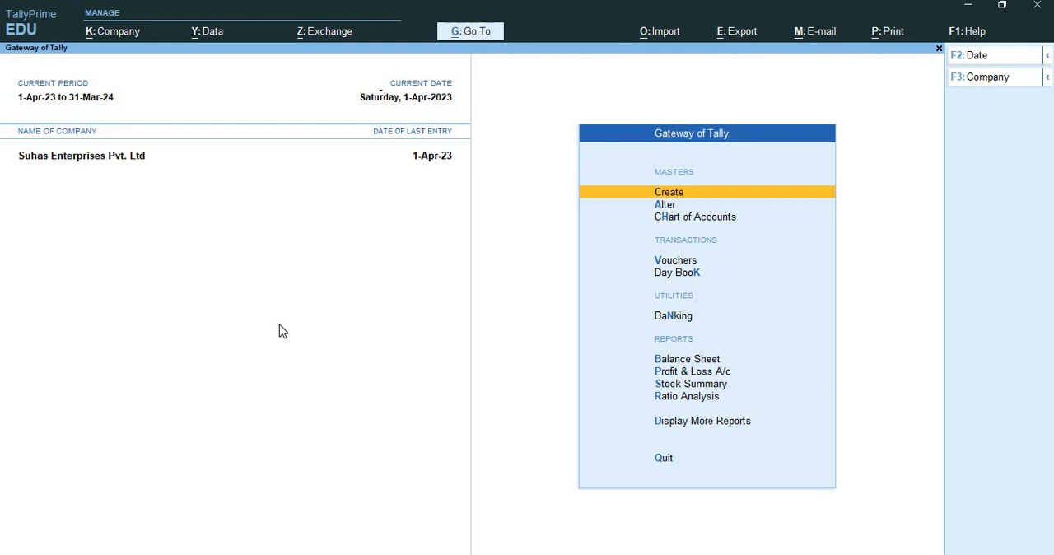
Start creating a new pay head from the payroll masters.
key("Return")
key("Down")
key("Down")
key("Down")
key("Down")
key("Down")
key("Down")
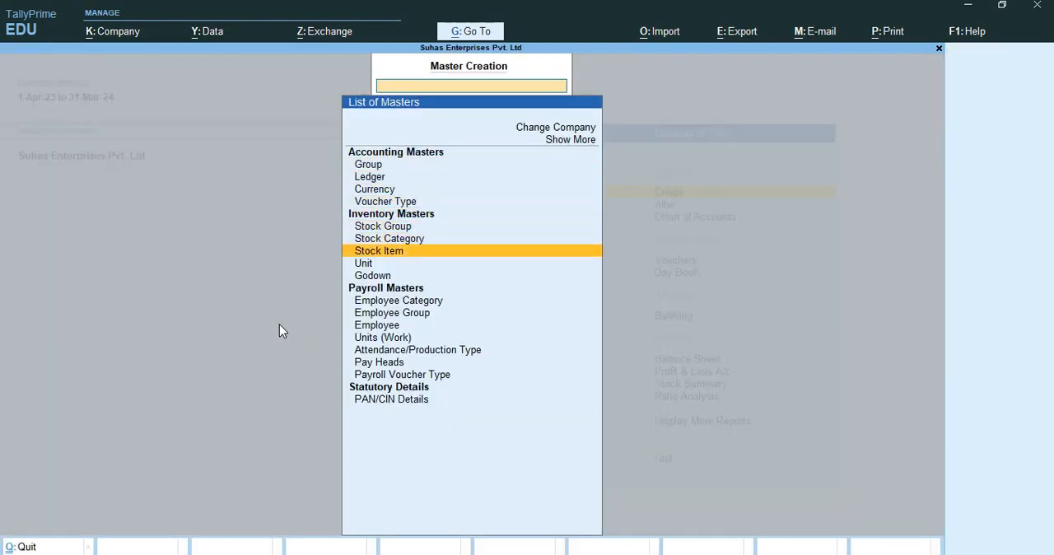
key("Down")
key("Down")
key("Down")
key("Down")
key("Down")
key("Down")
key("Down")
key("Down")
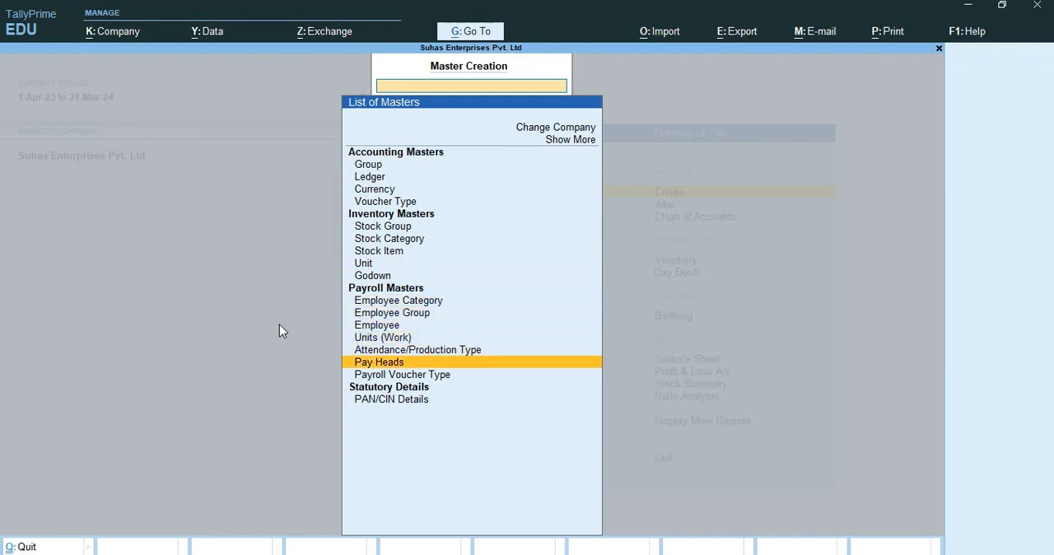
key("Return")
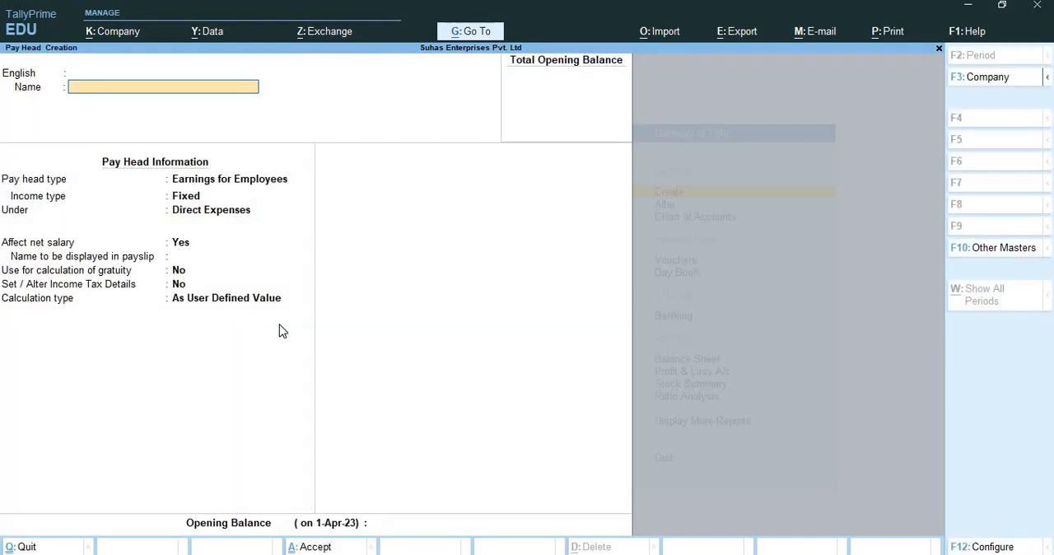
type("Employees PF Deduct")
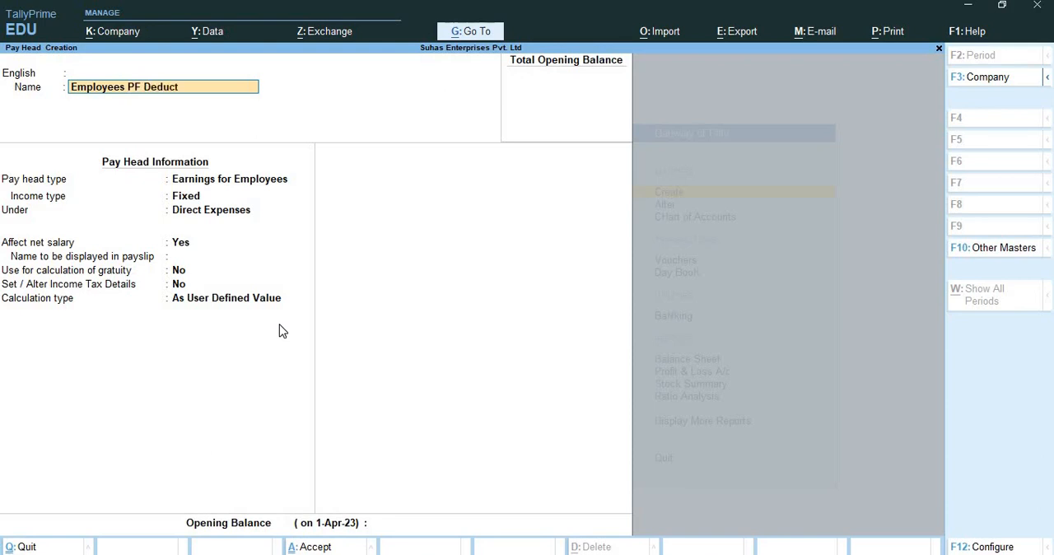
type("ion @12%")
key("Return")
key("Return")
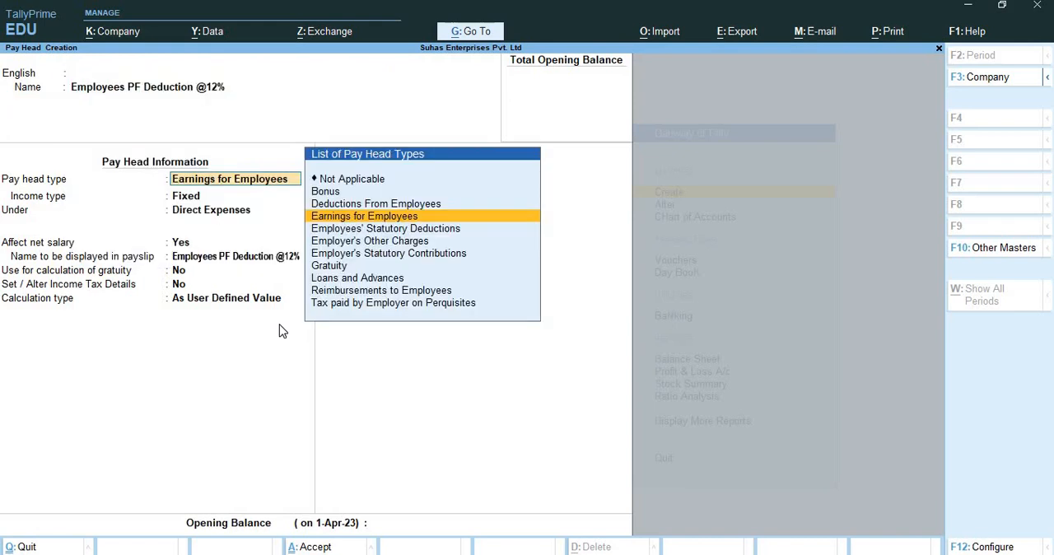
Set the pay head type to Employees' Statutory Deductions.
type("Em")
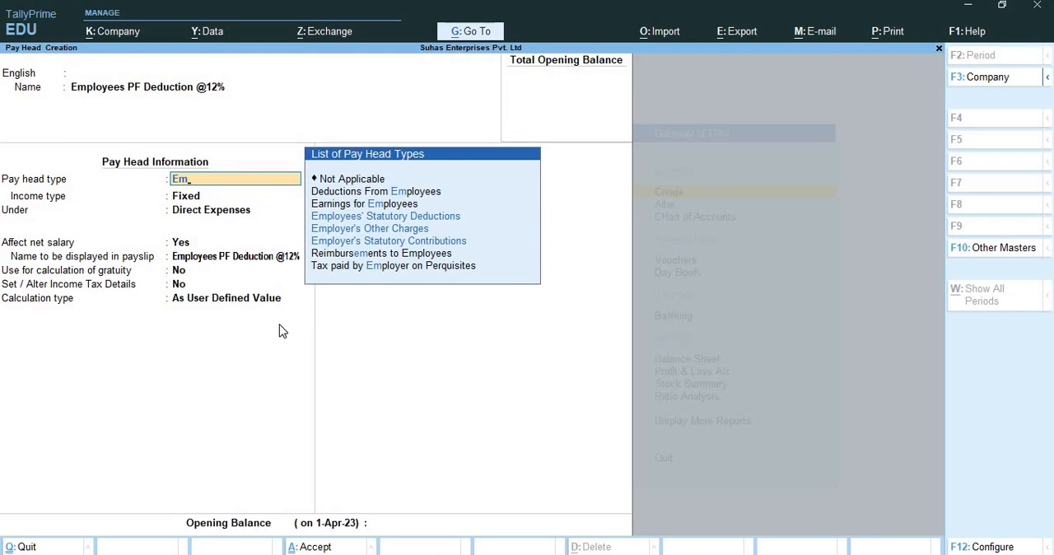
key("Down")
key("Down")
key("Up")
key("Return")
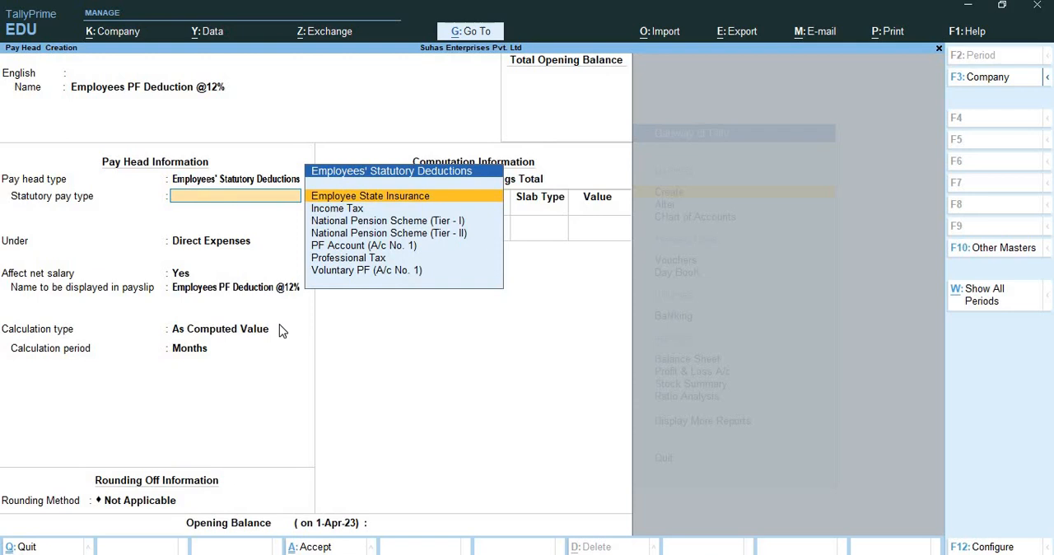
Set the statutory pay type to PF Account (A/c No. 1) and place the pay head under Current Liabilities.
key("Down")
key("Down")
key("Down")
key("Down")
key("Down")
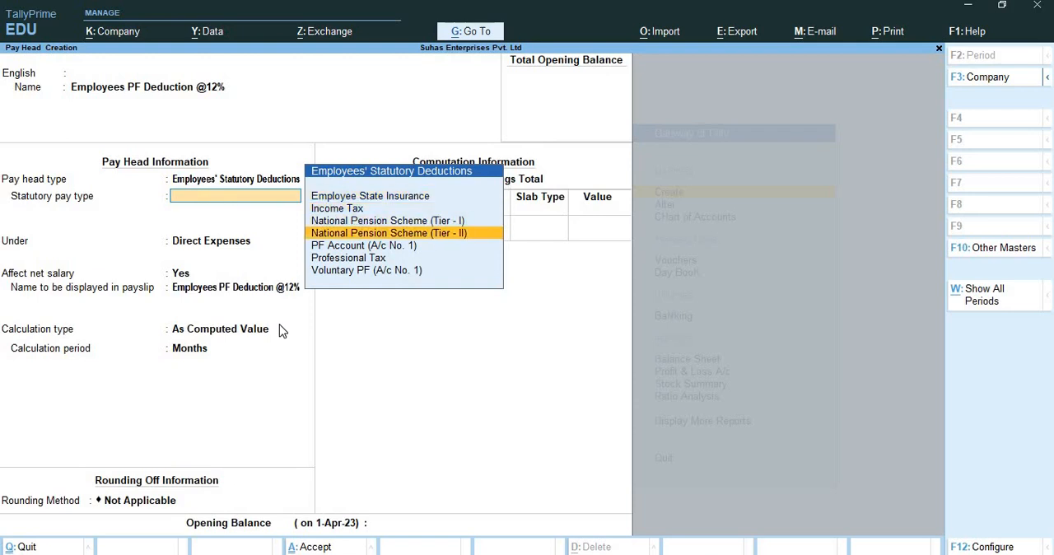
key("Up")
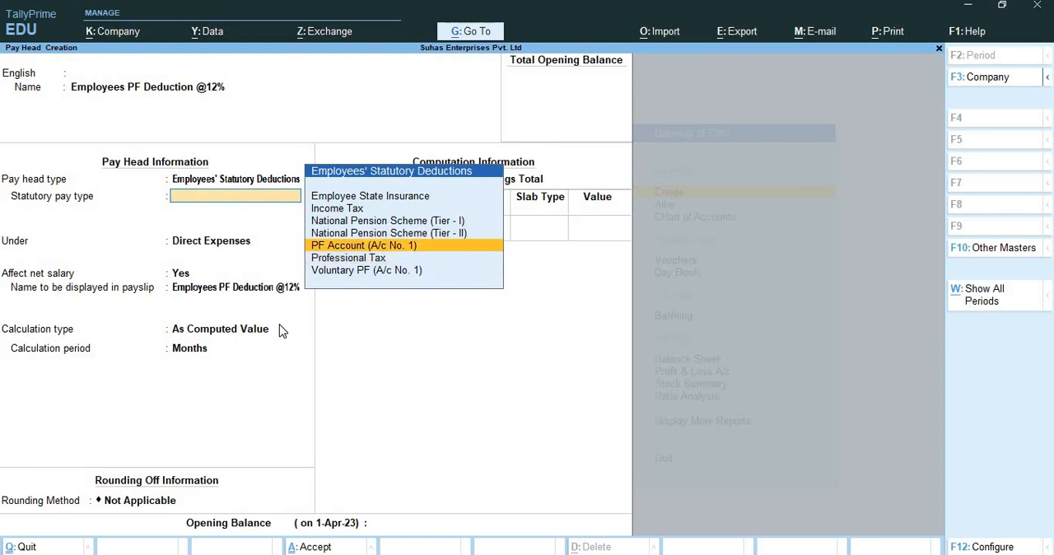
key("Return")
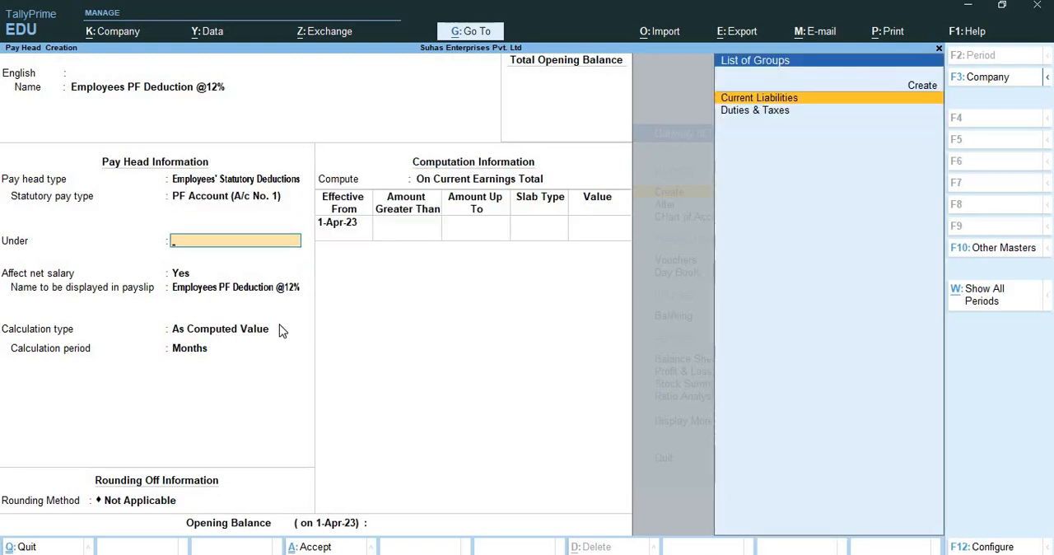
key("Return")
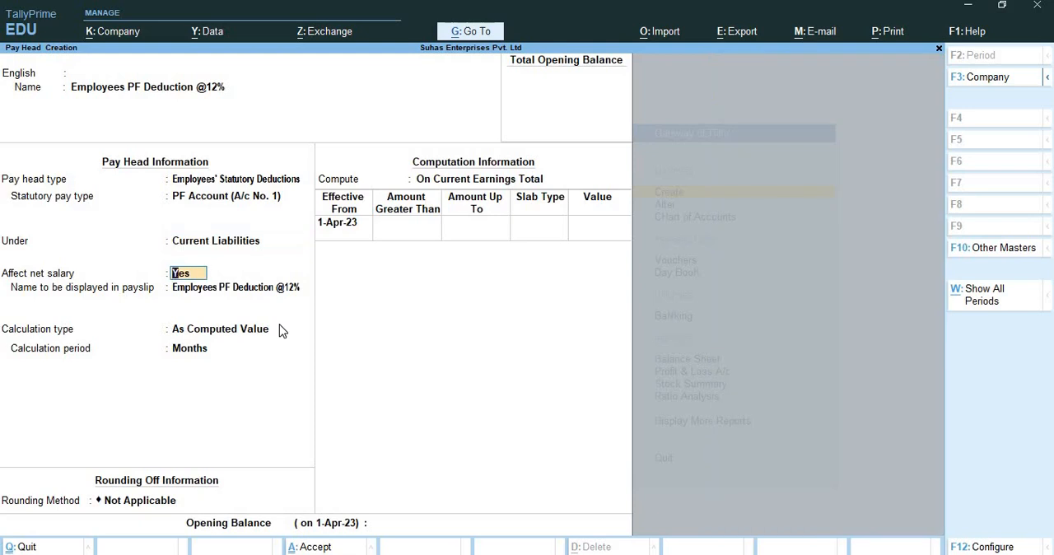
Accept the default net salary and payslip name settings, and set Normal Rounding with a limit of 1.
key("Return")
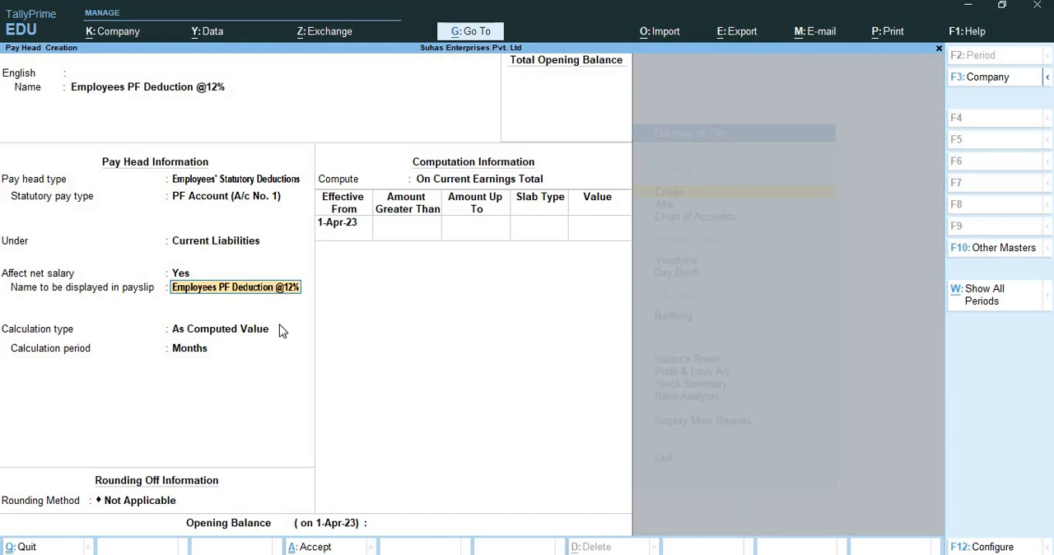
key("Return")
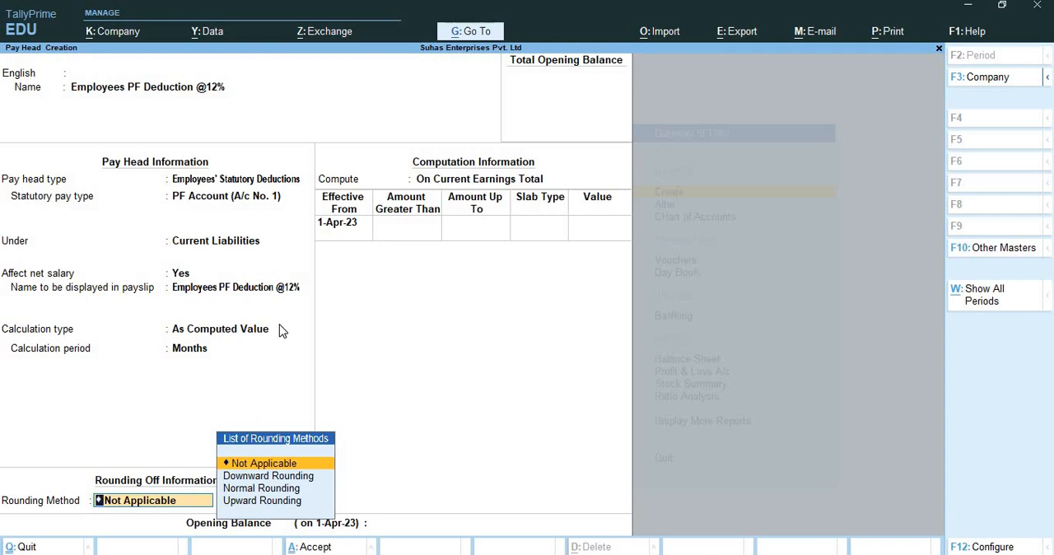
key("Down")
key("Down")
key("Return")
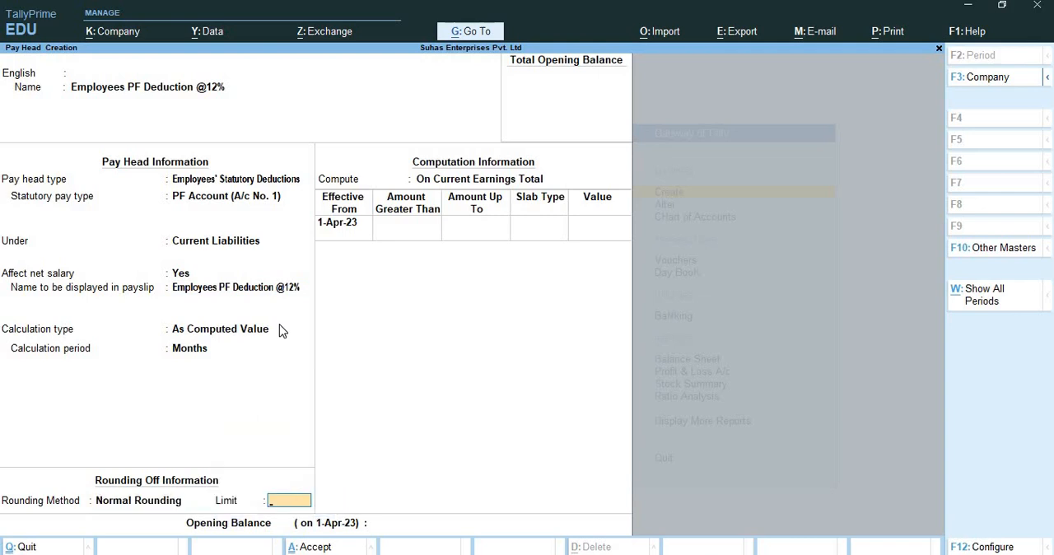
type("1")
key("Return")
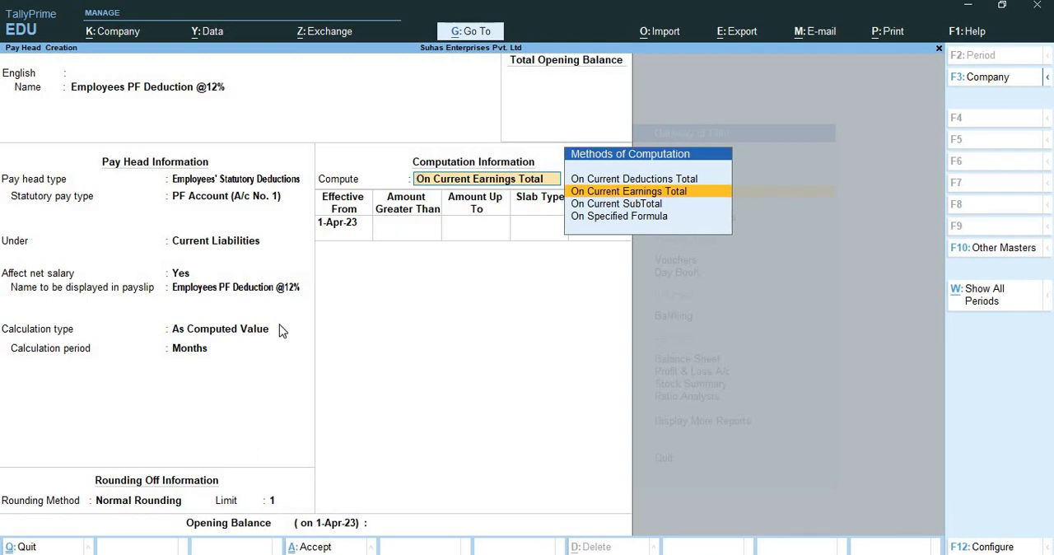
Compute the PF deduction on a specified formula consisting only of Basic Pay.
key("Down")
key("Down")
key("Return")
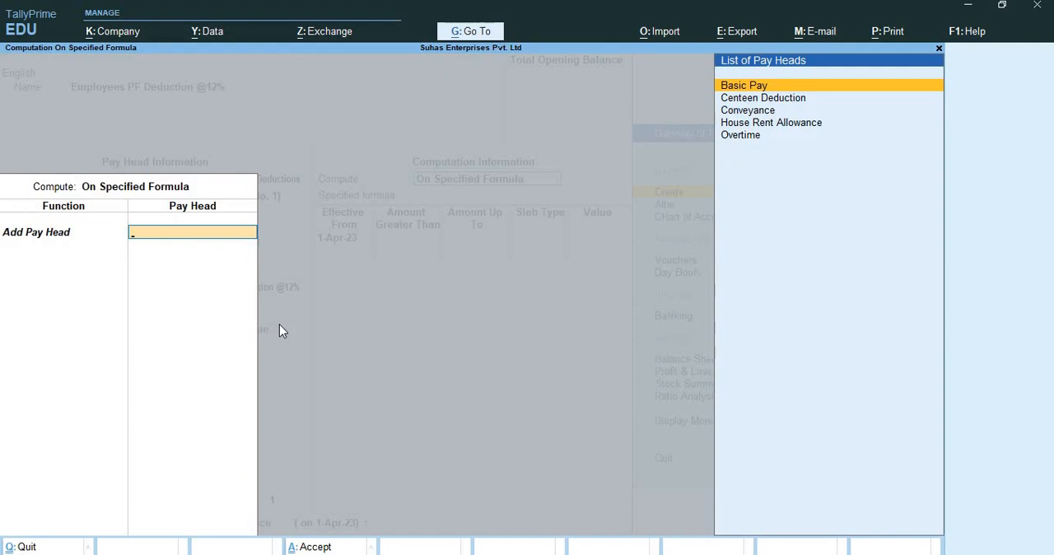
key("Down")
key("Down")
key("Up")
key("Up")
key("Return")
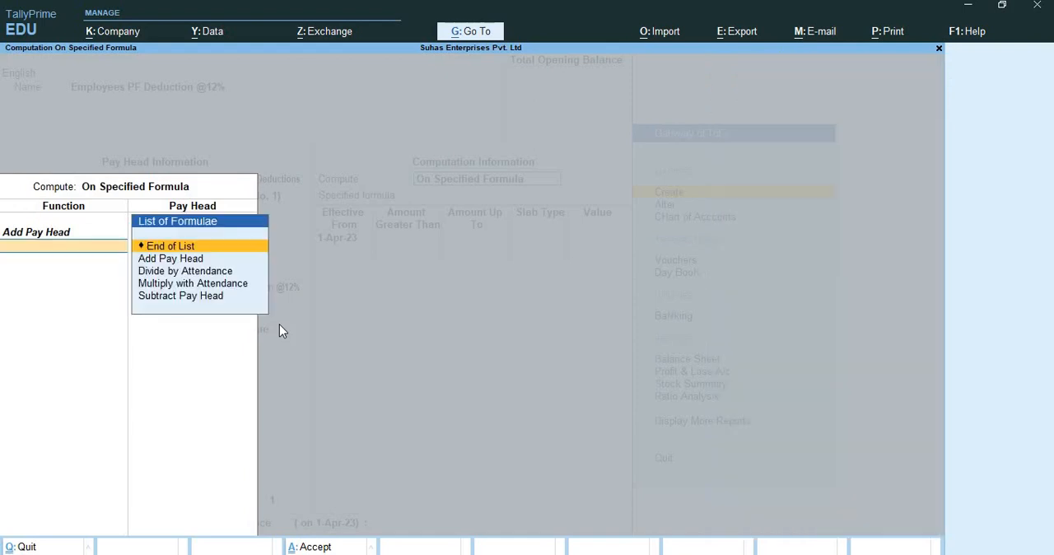
key("Return")
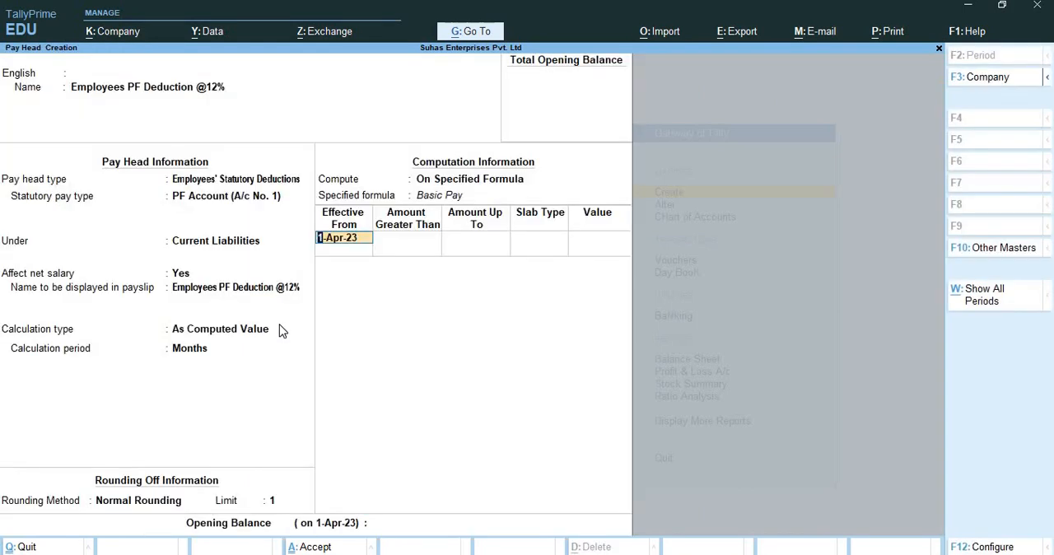
Define a 12% percentage slab effective from 1-Apr-23 without amount limits, and save the pay head with no opening balance.
key("Return")
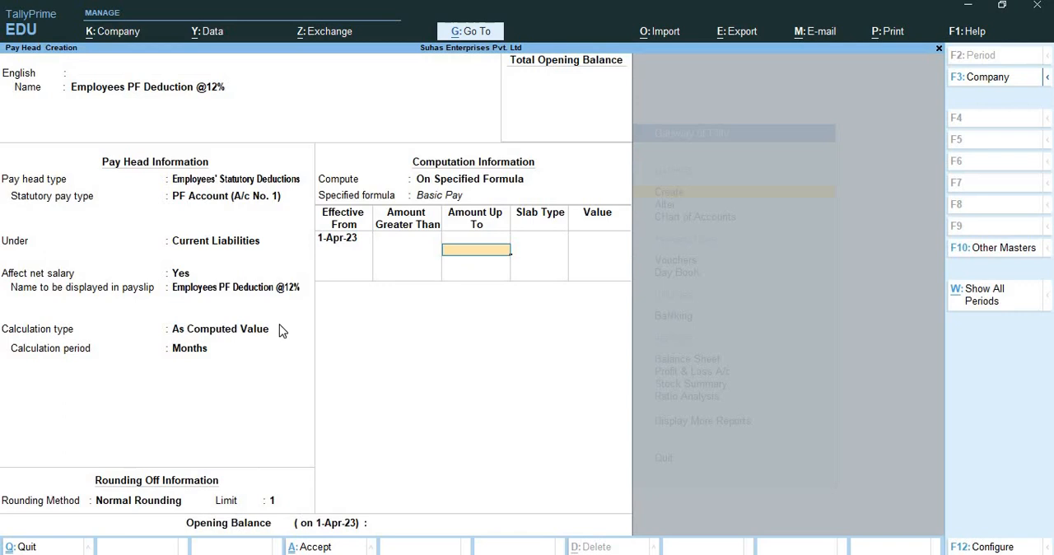
key("Return")
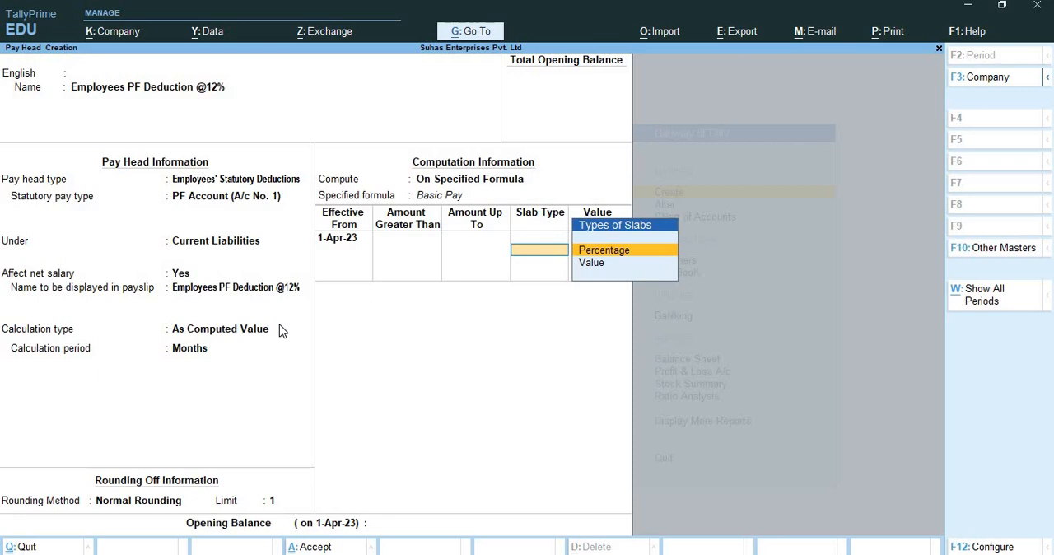
key("Return")
type("1")
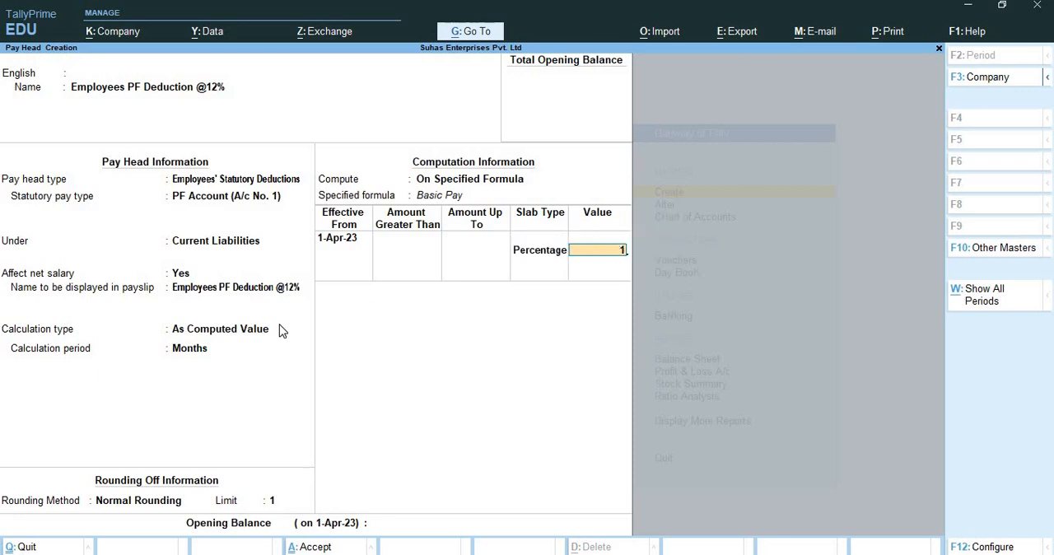
type("2")
key("Return")
key("Return")
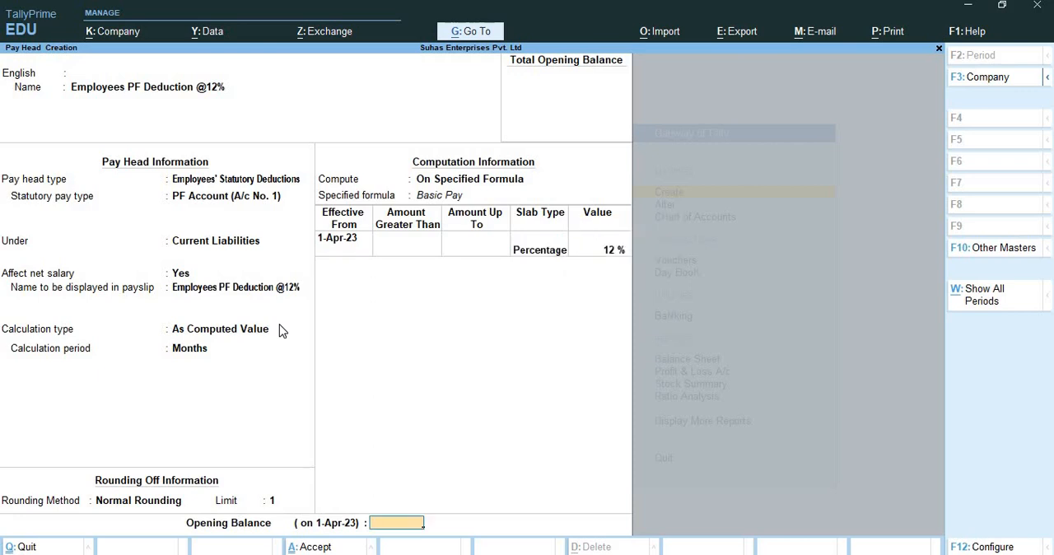
key("Return")
key("y")
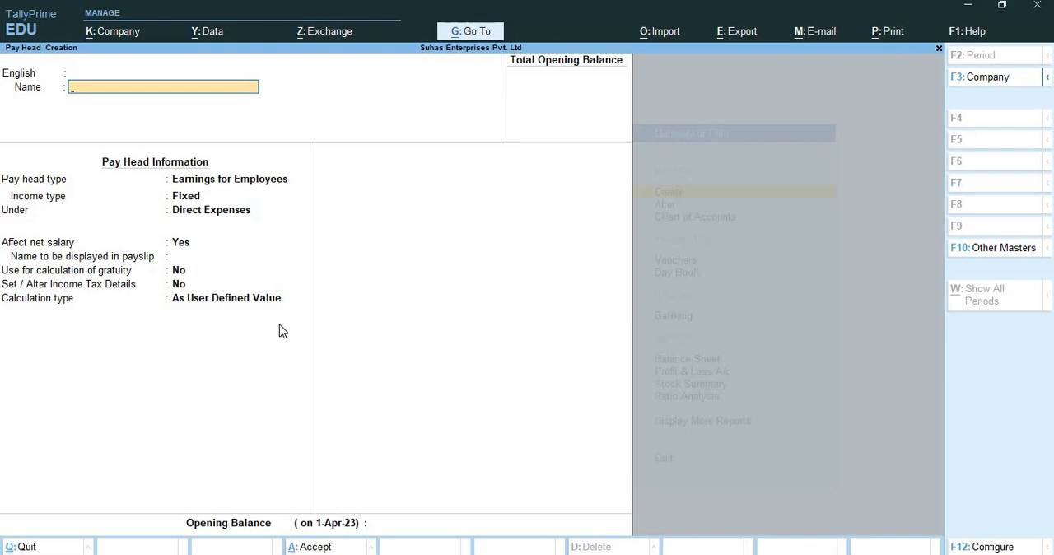
Name the new pay head "Employers EPS Conytribution @8.33%".
type("Employers")
type("EPS Conyy")
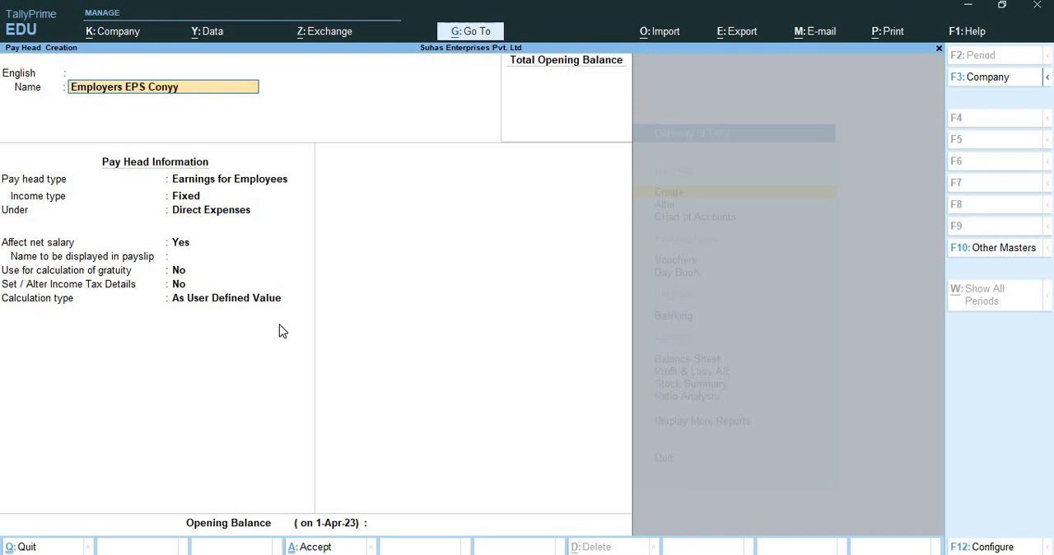
key("BackSpace")
type("tribution")
type(" @8")
key("BackSpace")
type("8.33%")
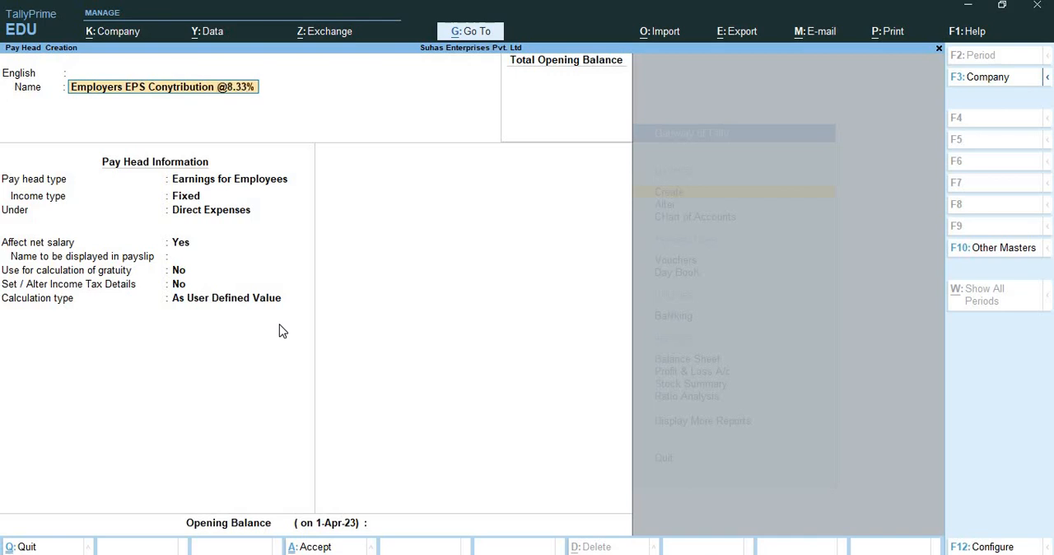
key("Return")
key("Return")
key("Return")
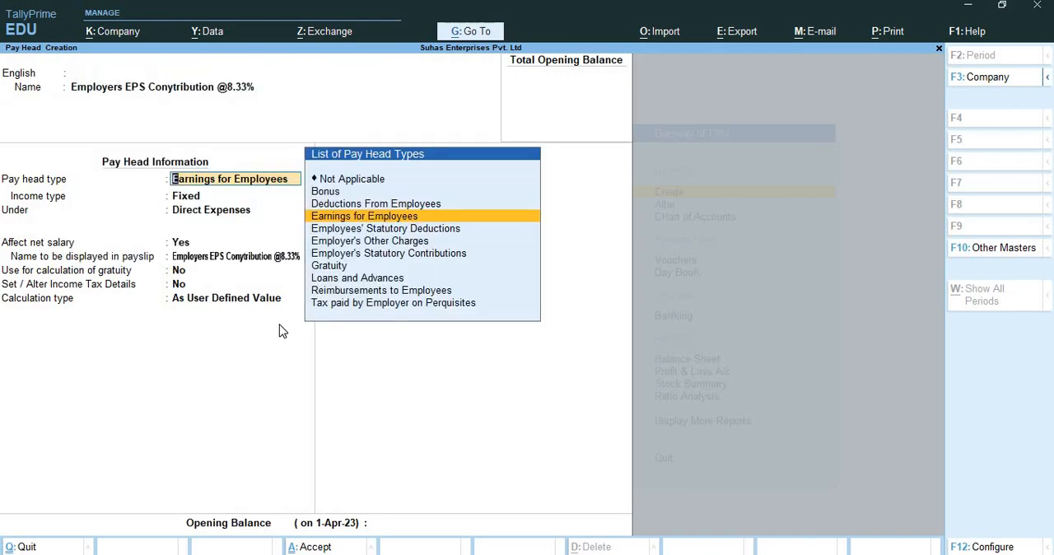
Set the pay head type to Employer's Statutory Contributions.
type("Em")
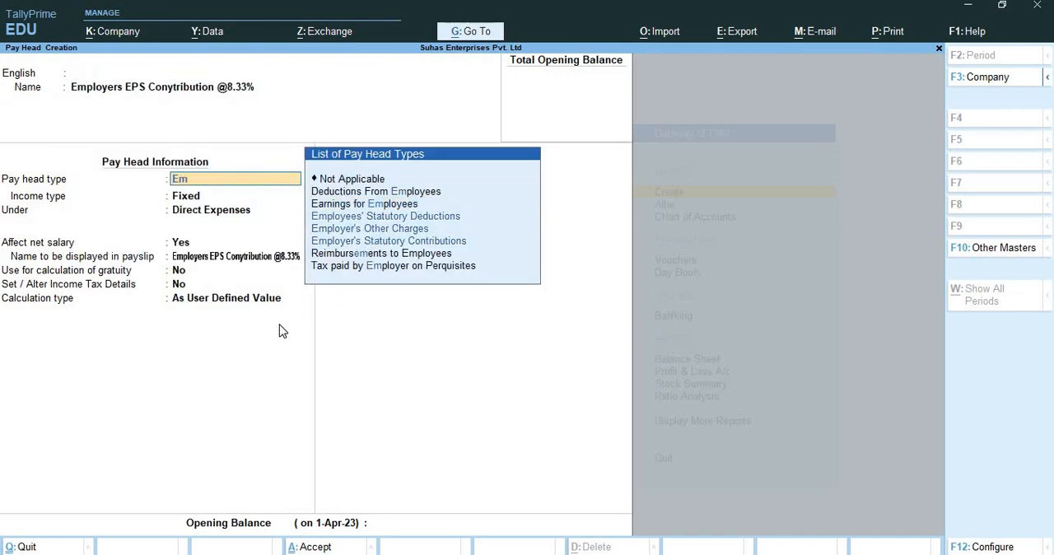
key("Down")
key("Down")
key("Down")
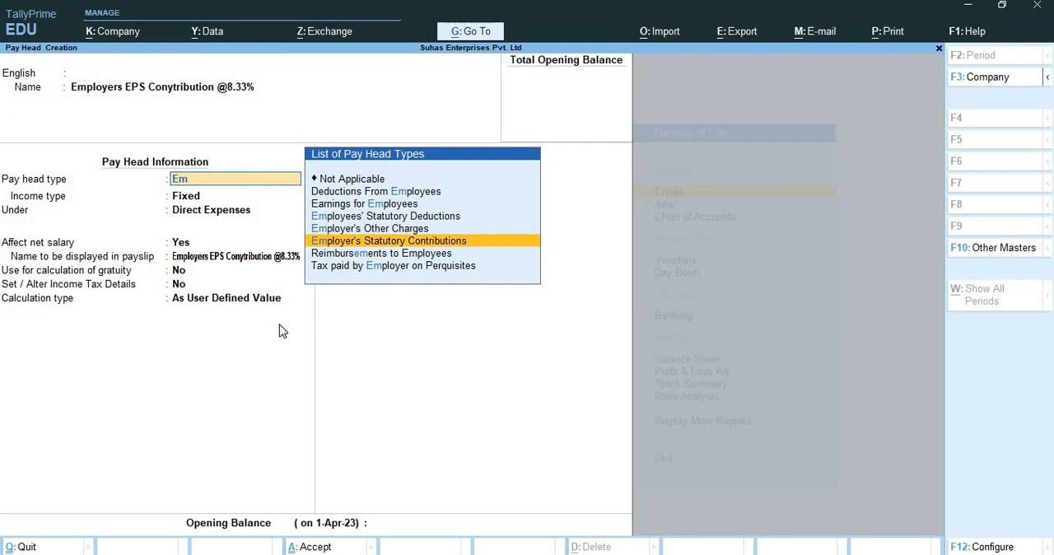
key("Return")
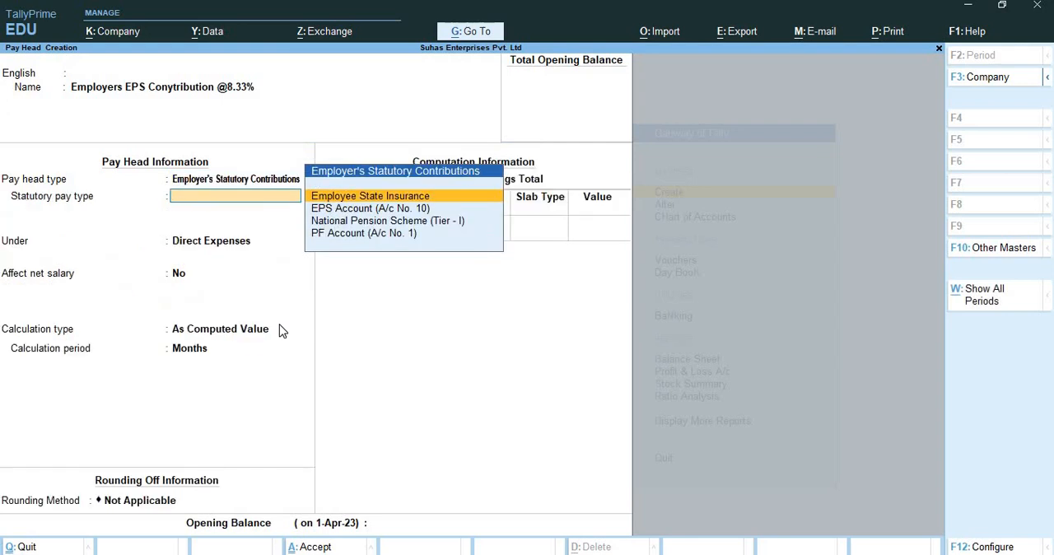
Set the statutory pay type to EPS Account (A/c No. 10) and place the pay head under Indirect Expenses.
key("Down")
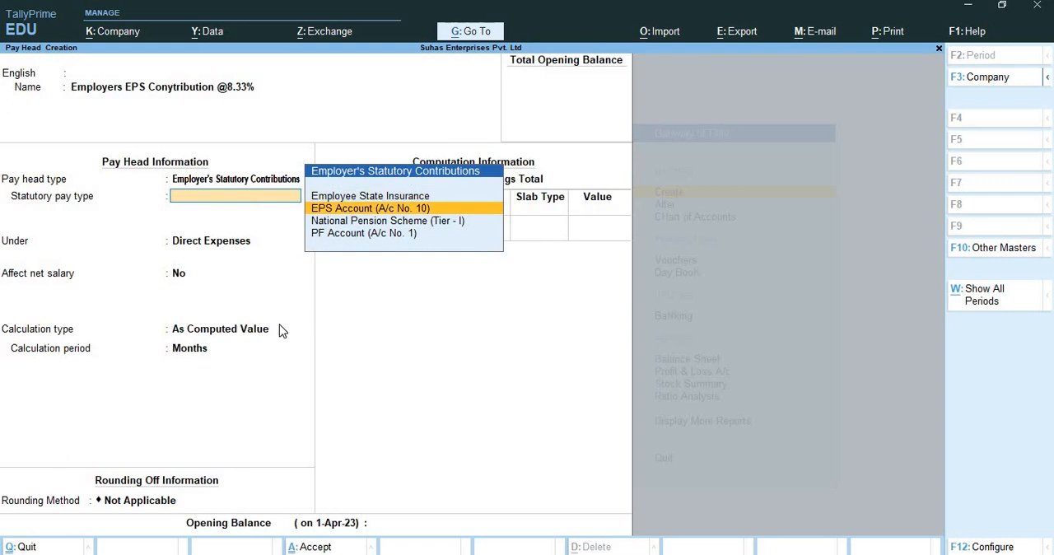
key("Return")
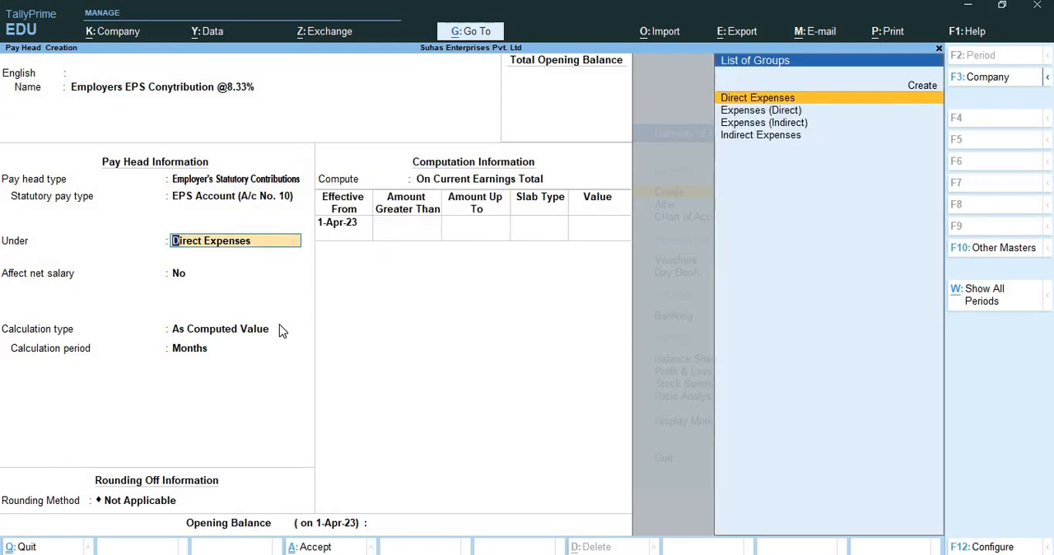
key("Down")
key("Down")
key("Down")
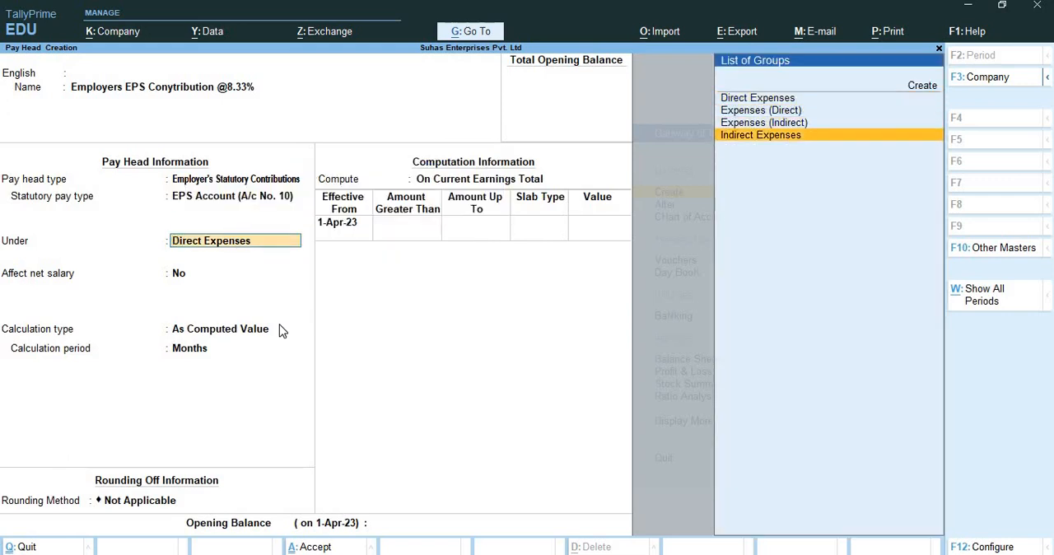
key("Return")
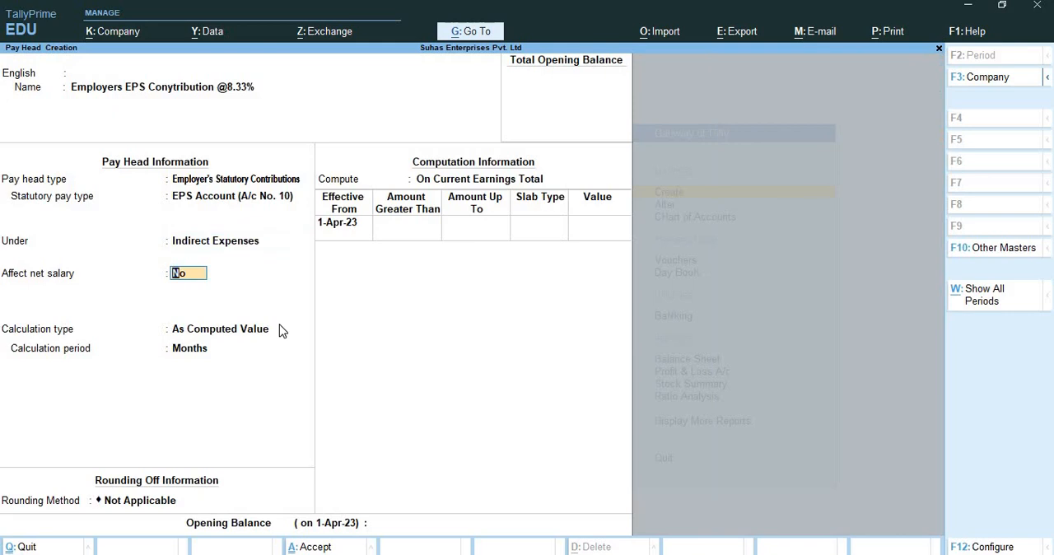
Keep the pay head from affecting net salary and set its rounding method to Normal Rounding with a limit of 1.
key("Return")
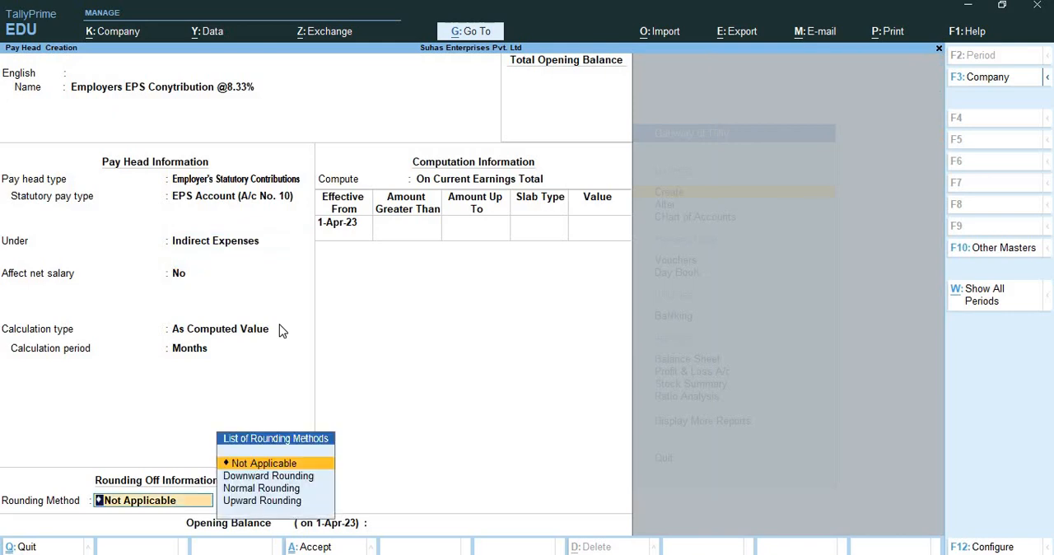
key("Down")
key("Down")
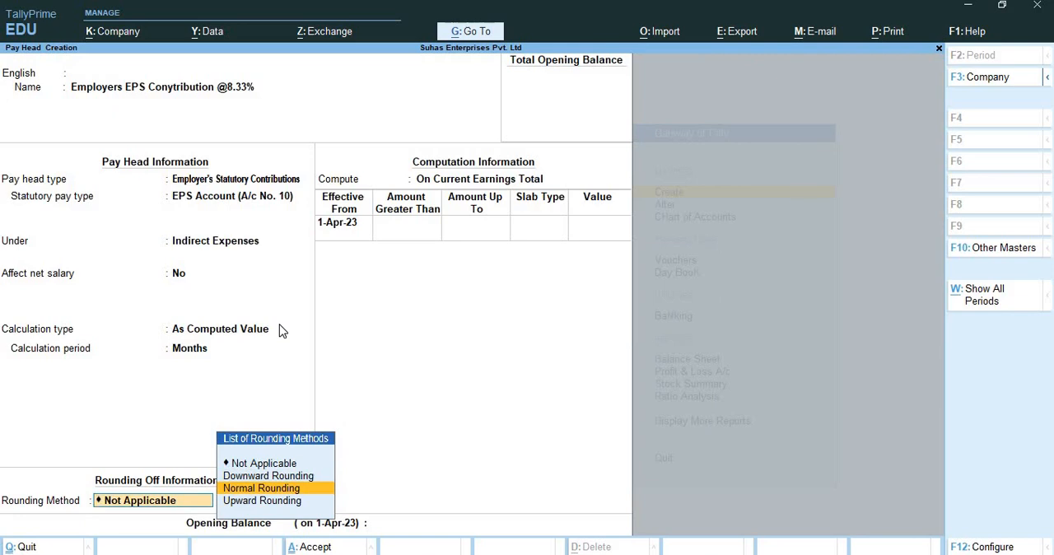
key("Return")
type("1")
key("Return")
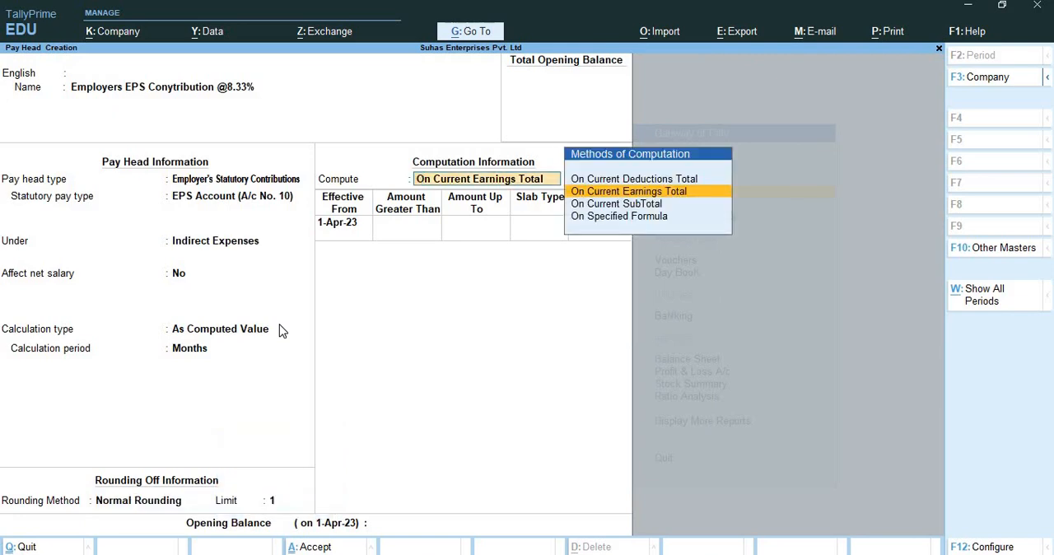
Compute the EPS contribution on a specified formula that contains only Basic Pay.
key("Down")
key("Down")
key("Return")
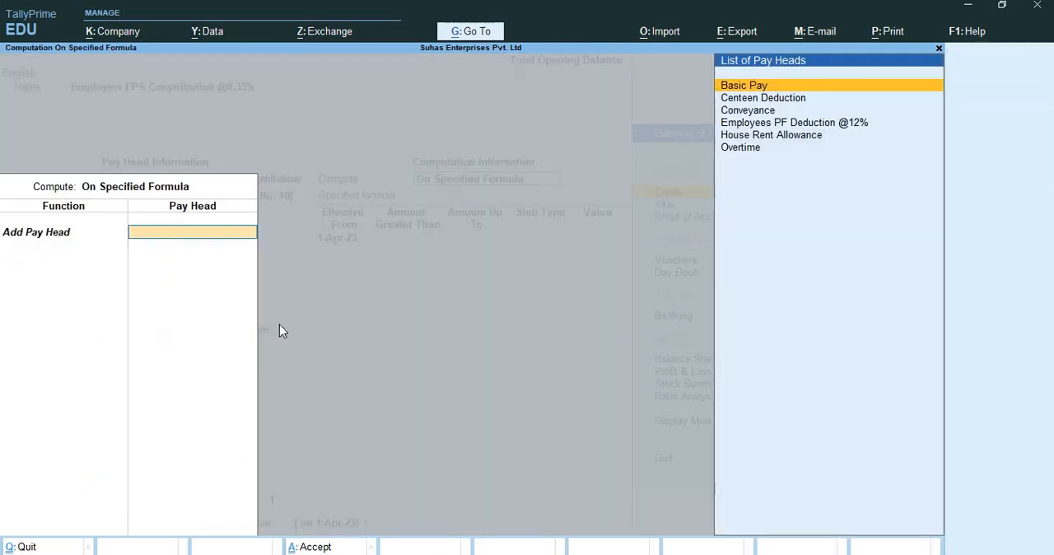
type("bas")
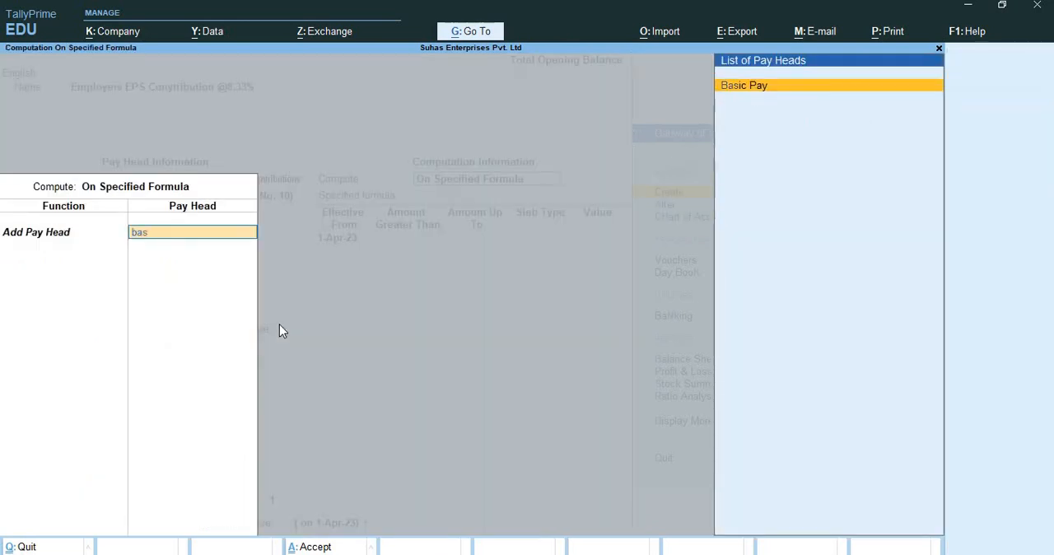
key("Return")
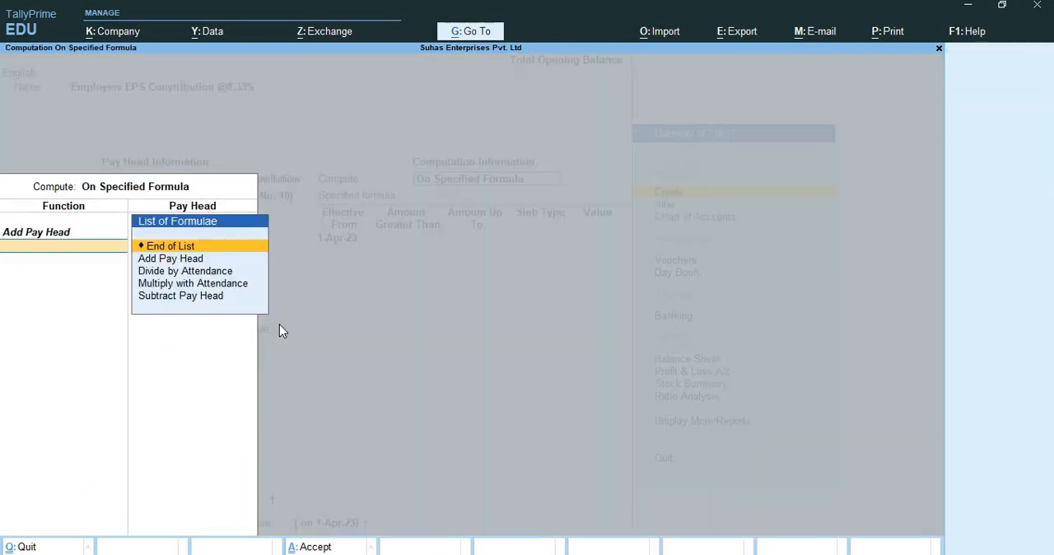
key("Return")
key("Return")
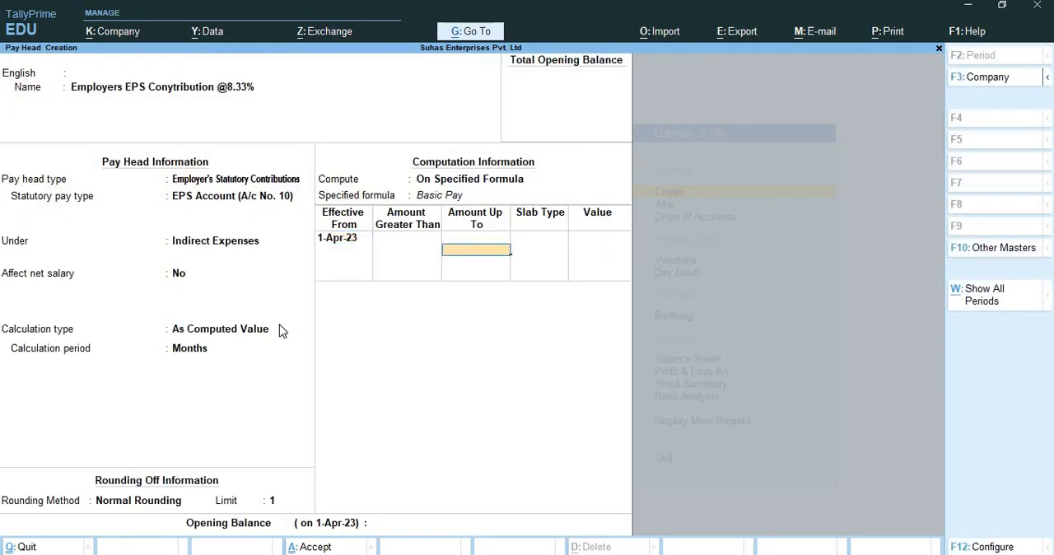
Define a percentage slab of 8.33% effective from 1-Apr-23 for amounts up to 15,000.
type("15000")
key("Return")
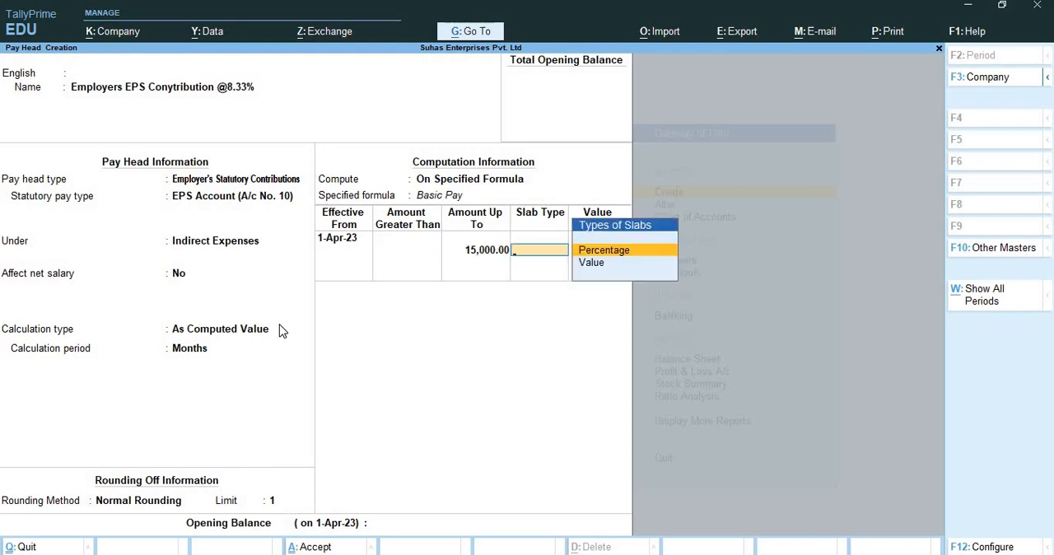
key("Down")
key("Up")
key("Return")
type("8.")
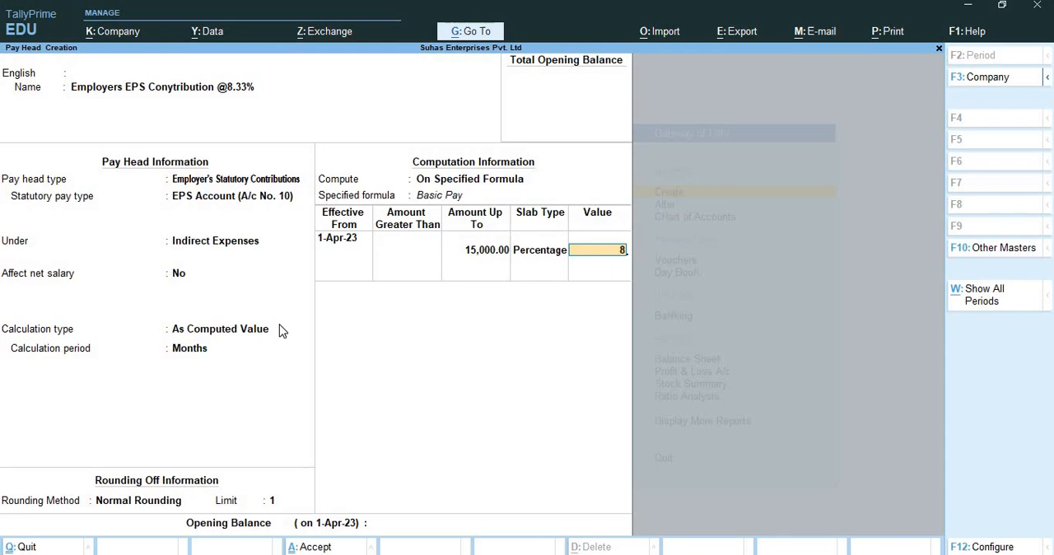
type("33")
key("Return")
key("Return")
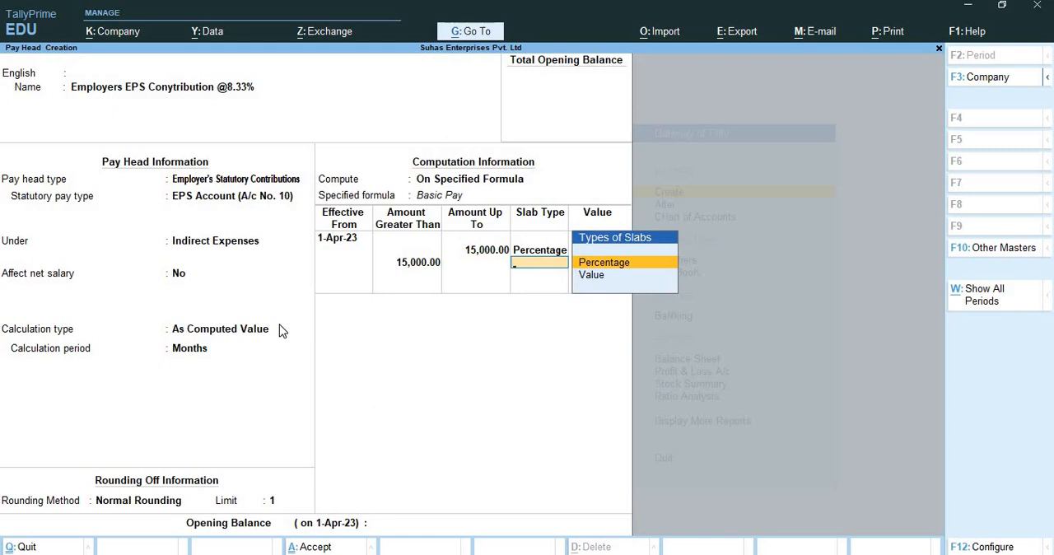
Add a fixed-value slab of 1,250 for amounts above 15,000, and save the EPS pay head without an opening balance.
key("Down")
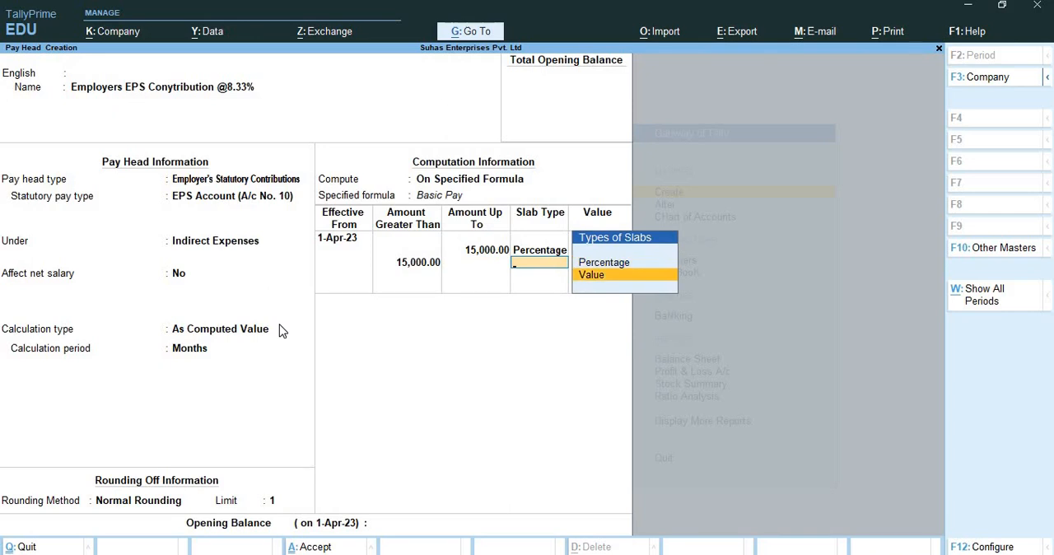
key("Return")
type("1250")
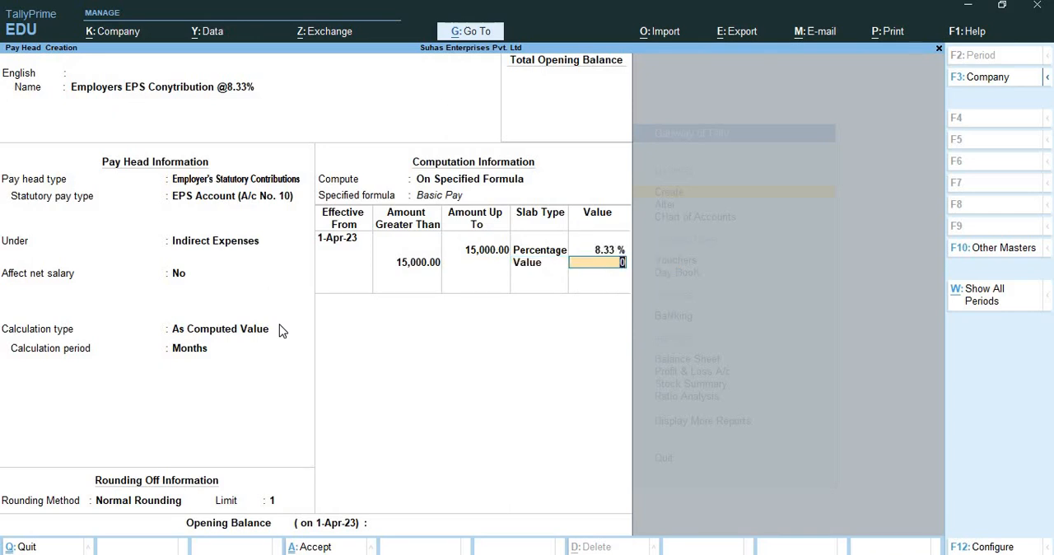
key("Return")
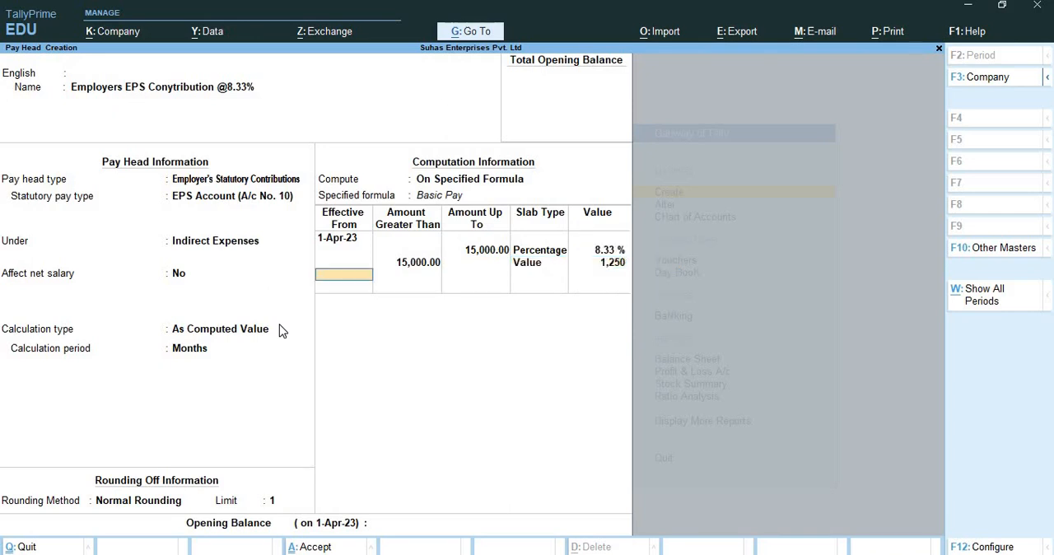
key("Return")
key("Return")
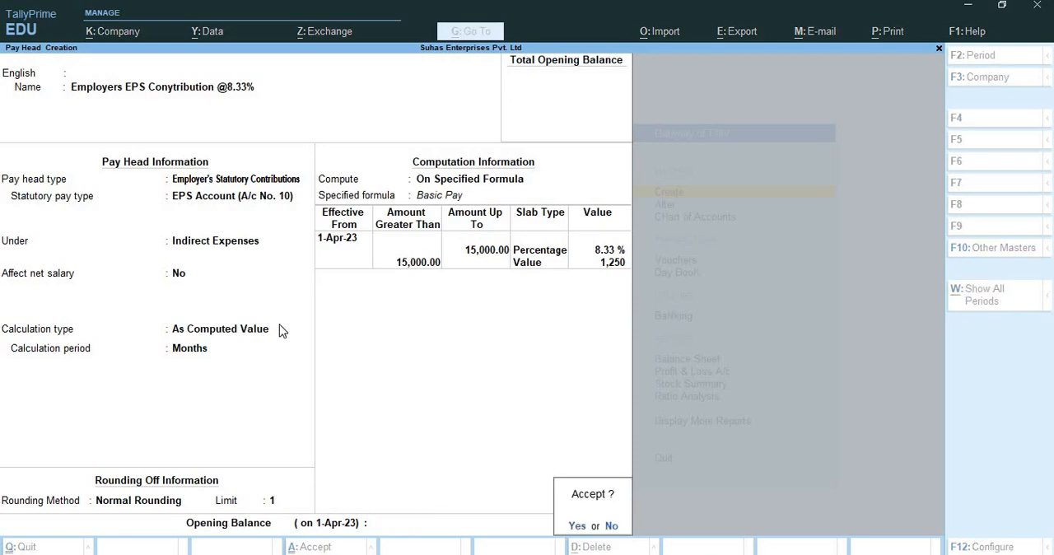
key("Return")
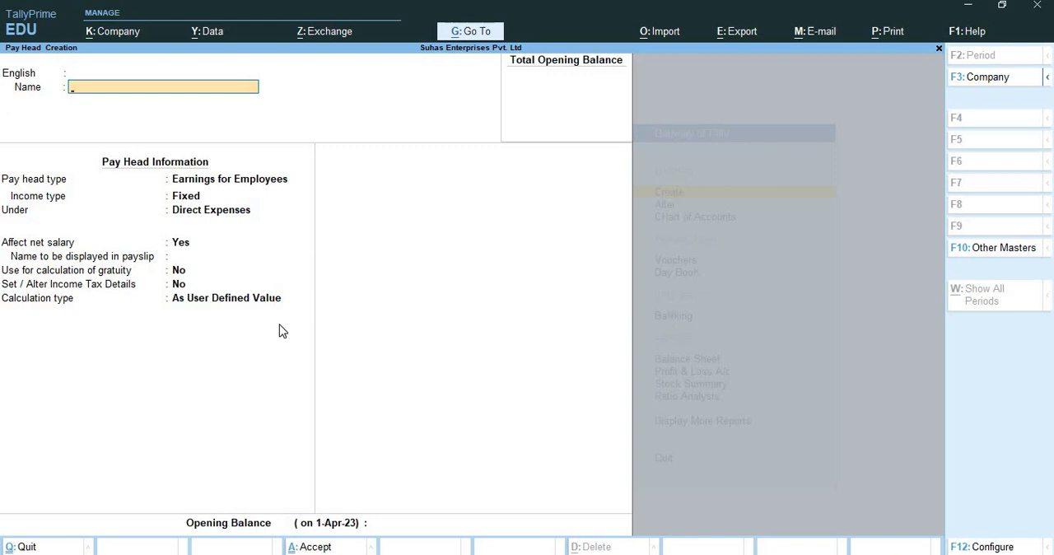
Name the new pay head "Employers EPF Contribution @3.67%".
type("Employers EPF Con")
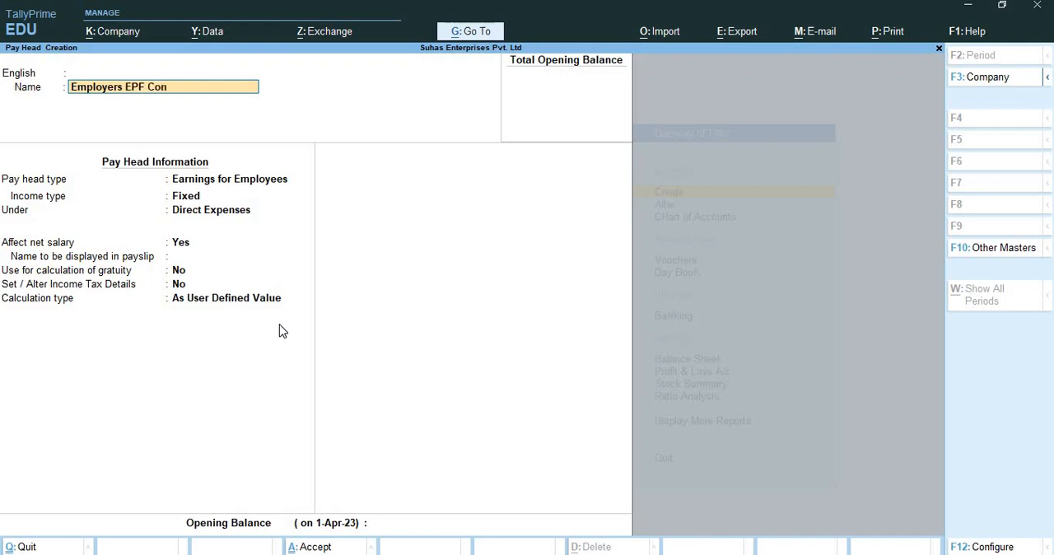
type("tribution @3.67%")
key("Return")
key("Return")
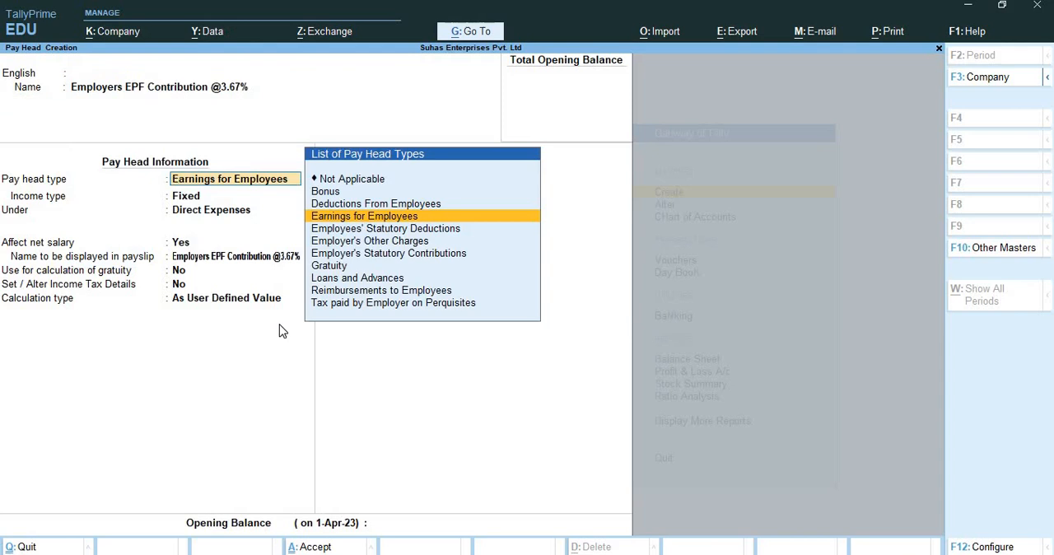
Set the EPF pay head's type to Employer's Statutory Contributions.
key("Down")
key("Down")
key("Down")
key("Return")
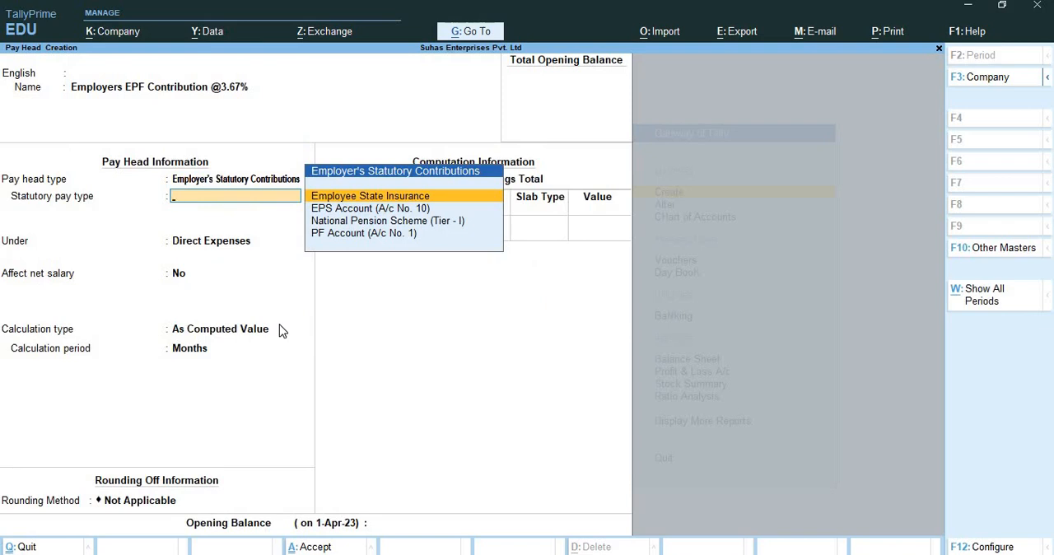
Set the statutory pay type to PF Account (A/c No. 1) and place the pay head under Indirect Expenses.
key("Down")
key("Down")
key("Down")
key("Return")
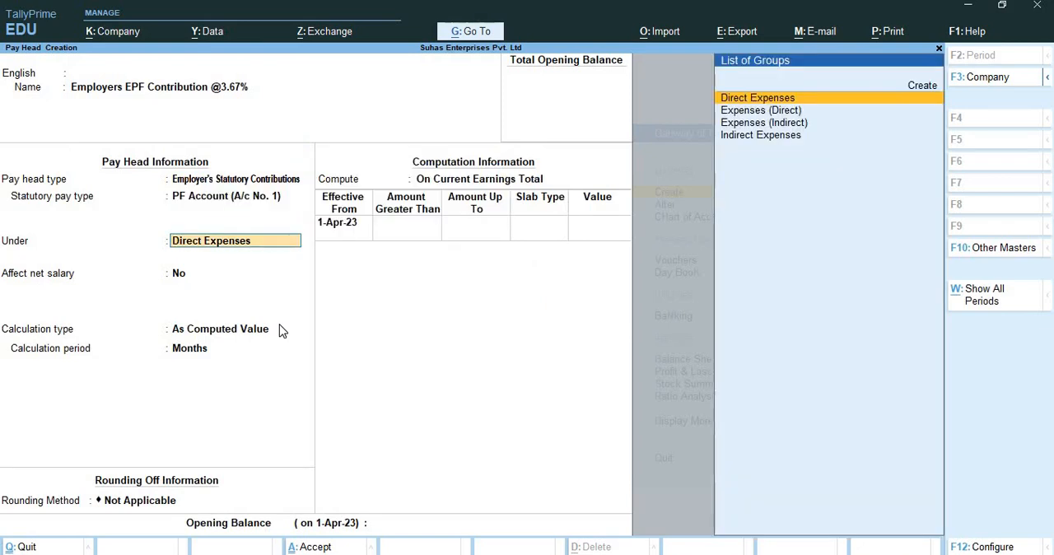
key("Down")
key("Down")
key("Down")
key("Return")
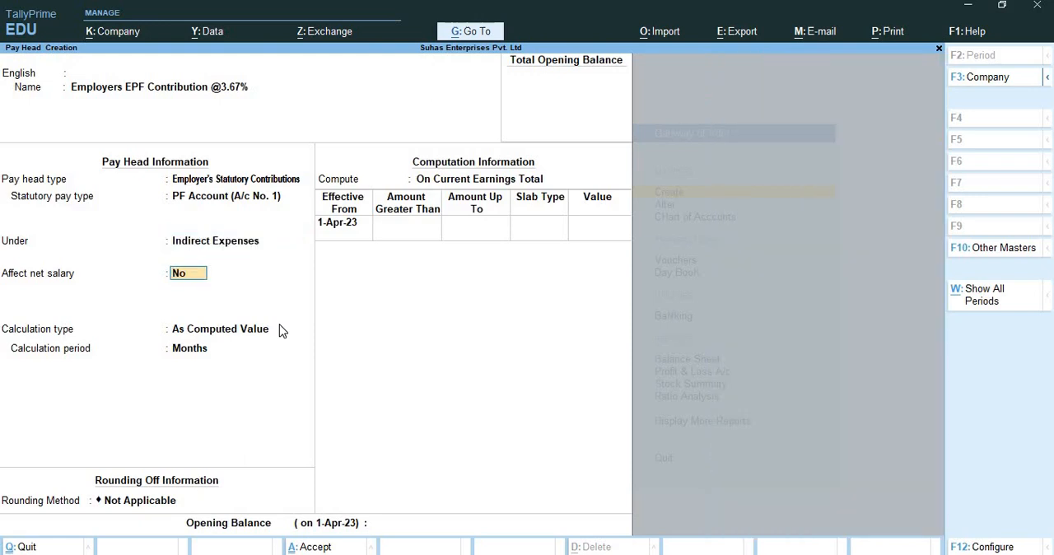
Leave net salary unaffected by the EPF contribution and apply Normal Rounding with a limit of 1.
key("Return")
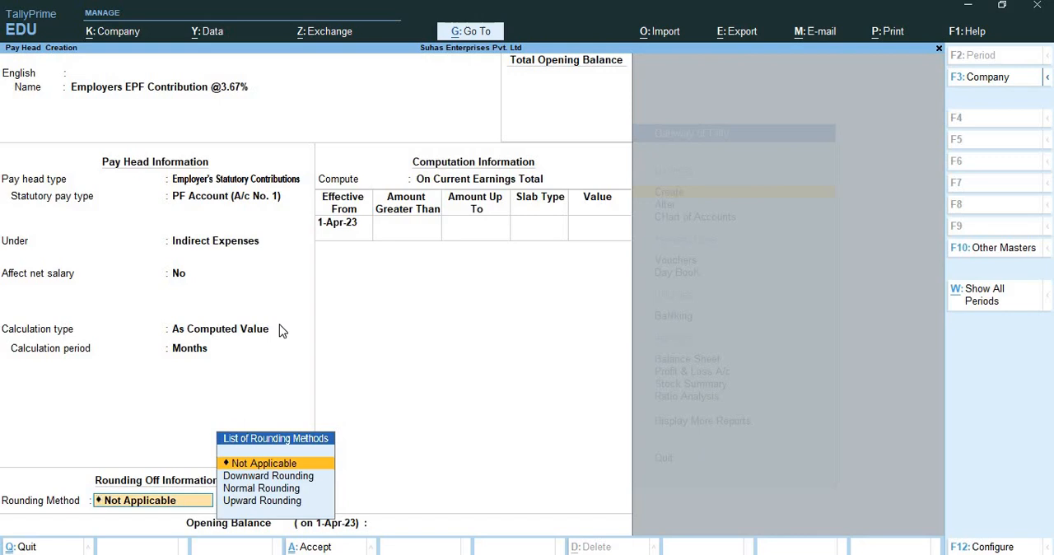
key("Down")
key("Down")
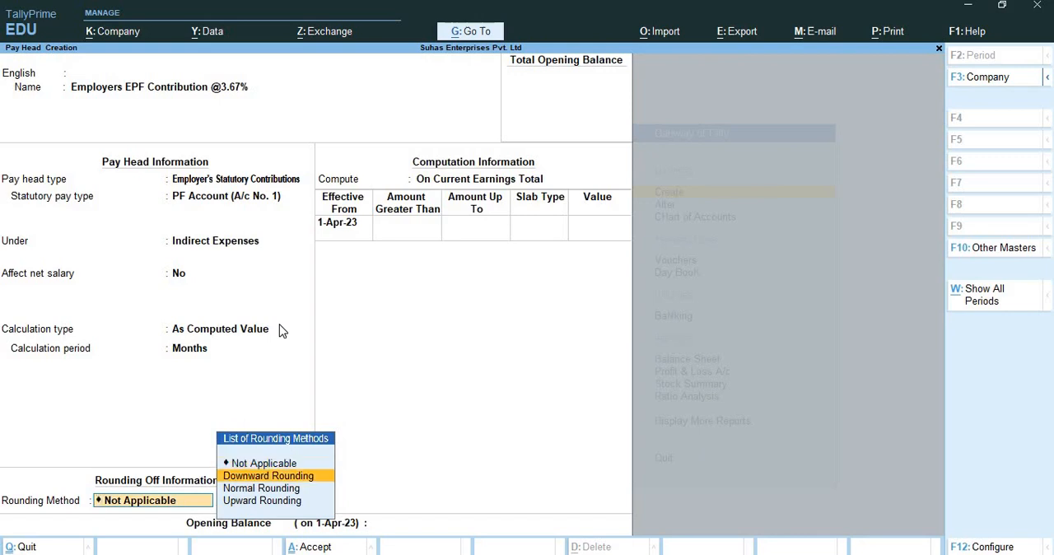
key("Return")
type("1")
key("Return")
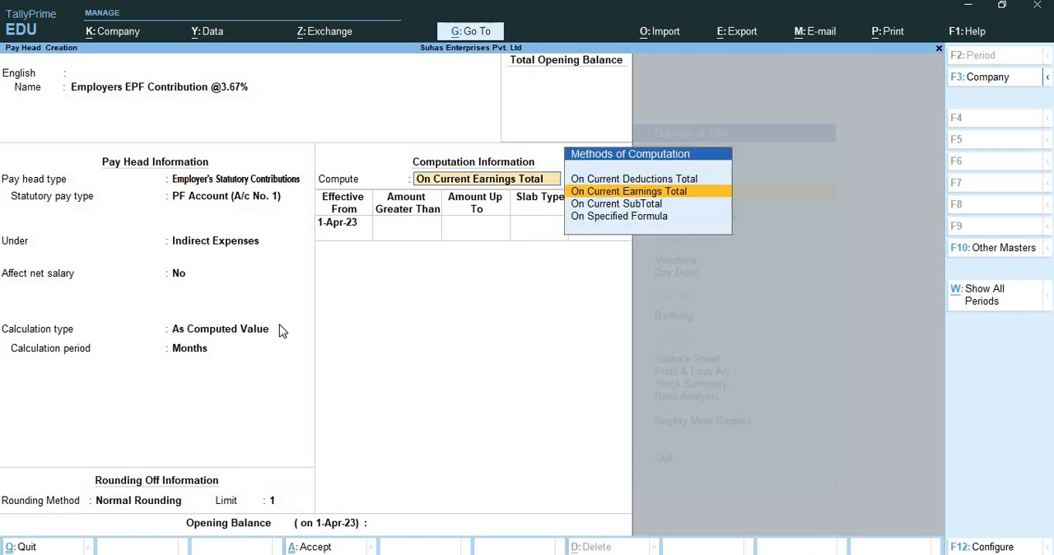
key("Down")
key("Down")
key("Return")
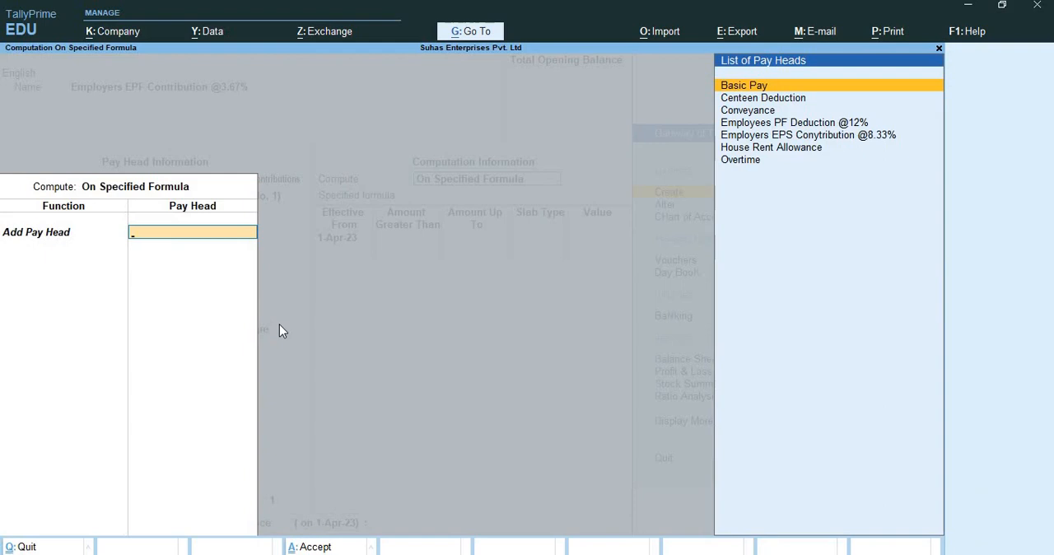
key("Down")
key("Down")
key("Down")
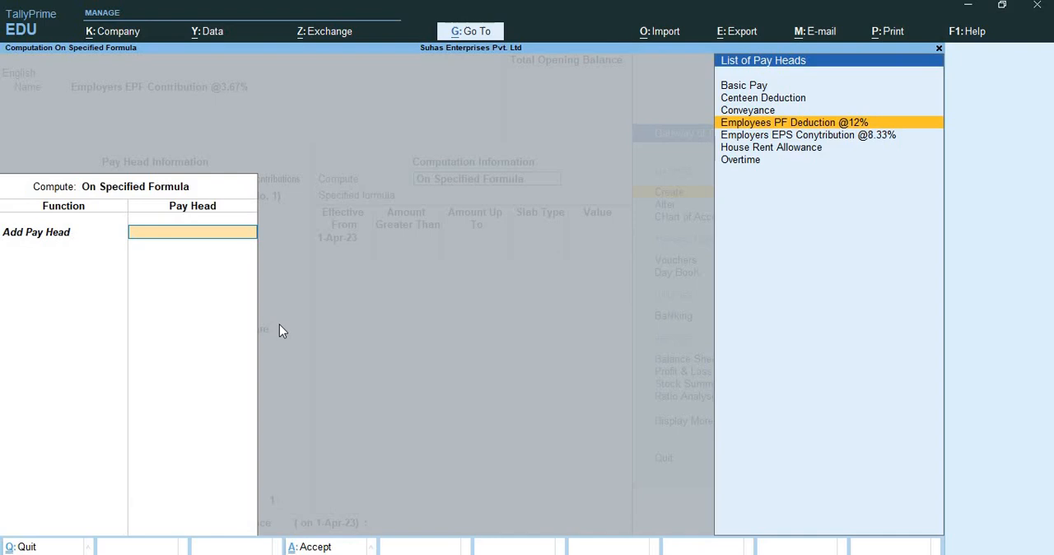
key("Return")
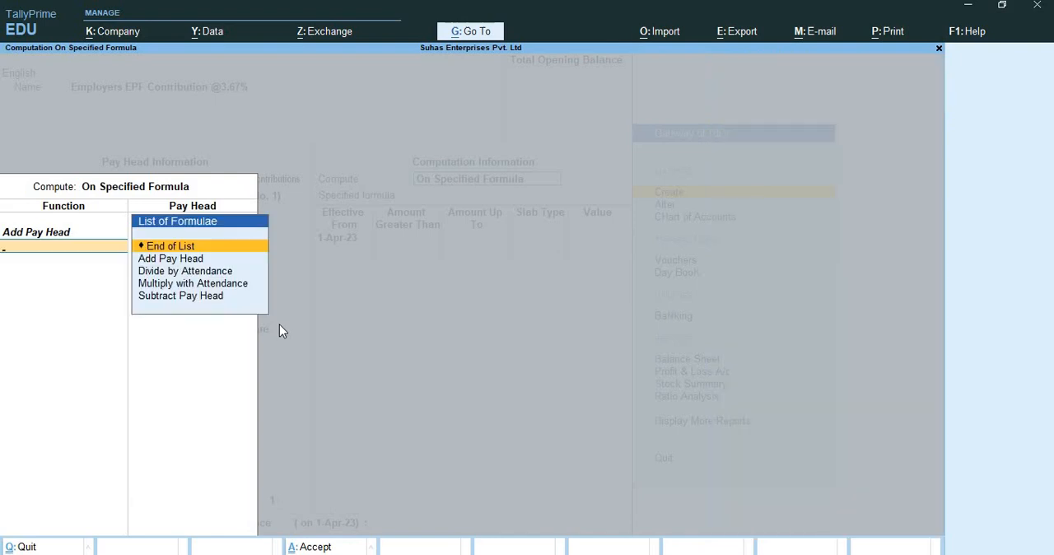
Subtract the pay head Employers EPS Conytribution @8.33% in the formula and end the formula list.
key("Down")
key("Down")
key("Down")
key("Down")
key("Return")
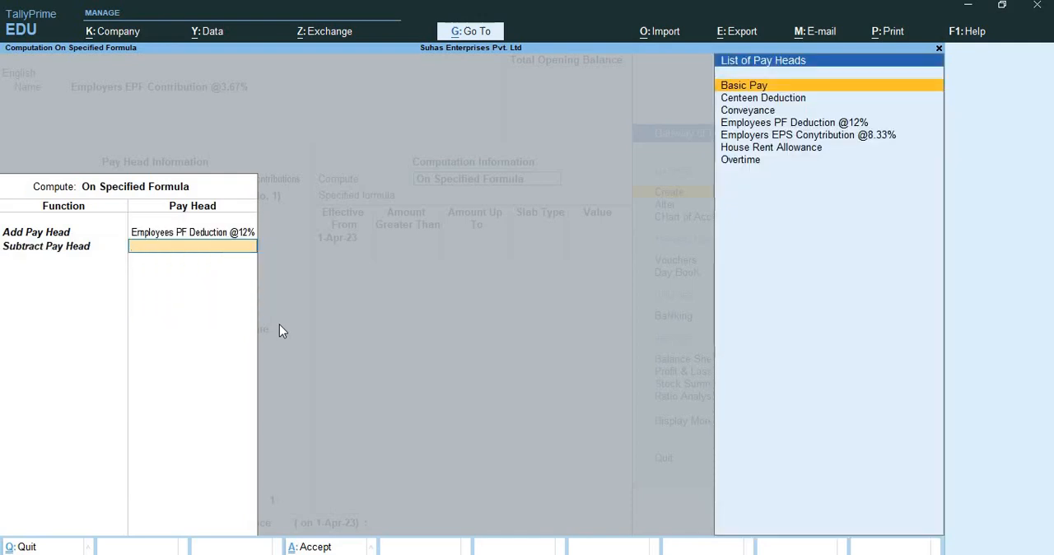
key("Down")
key("Down")
key("Down")
key("Down")
key("Down")
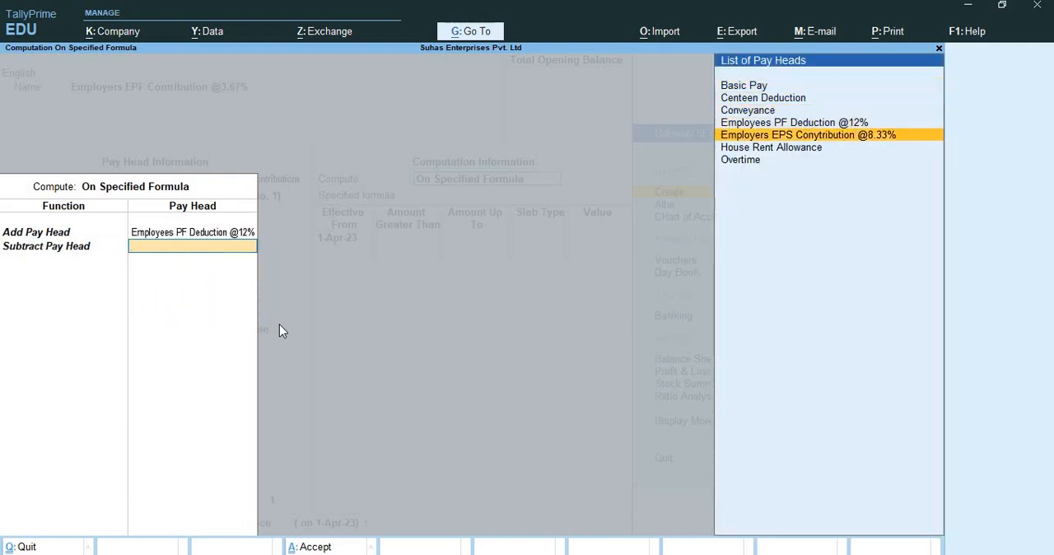
key("Up")
key("Return")
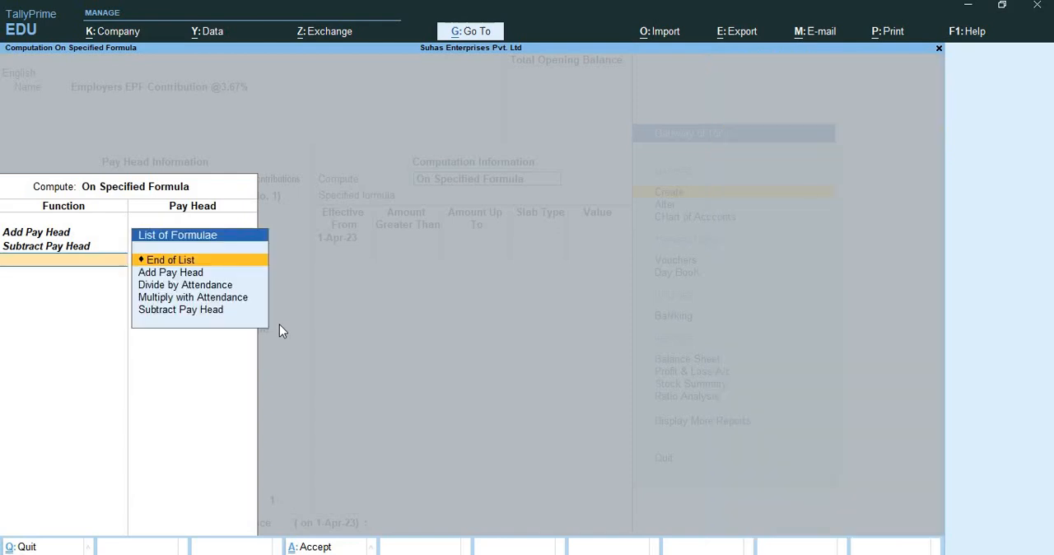
key("Return")
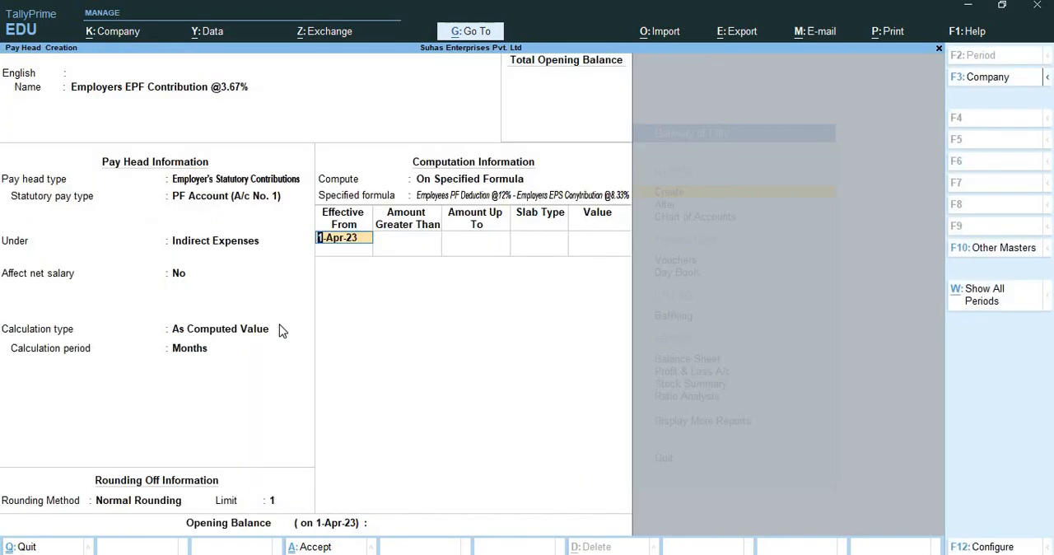
Define a 100% percentage slab effective from 1-Apr-23 without amount limits, and save the EPF pay head with no opening balance.
key("Return")
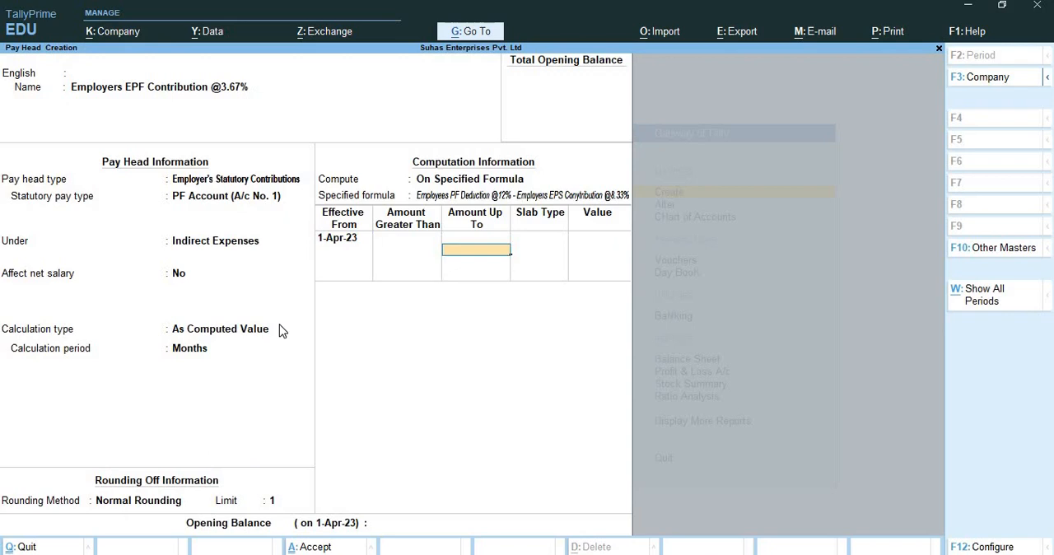
key("Return")
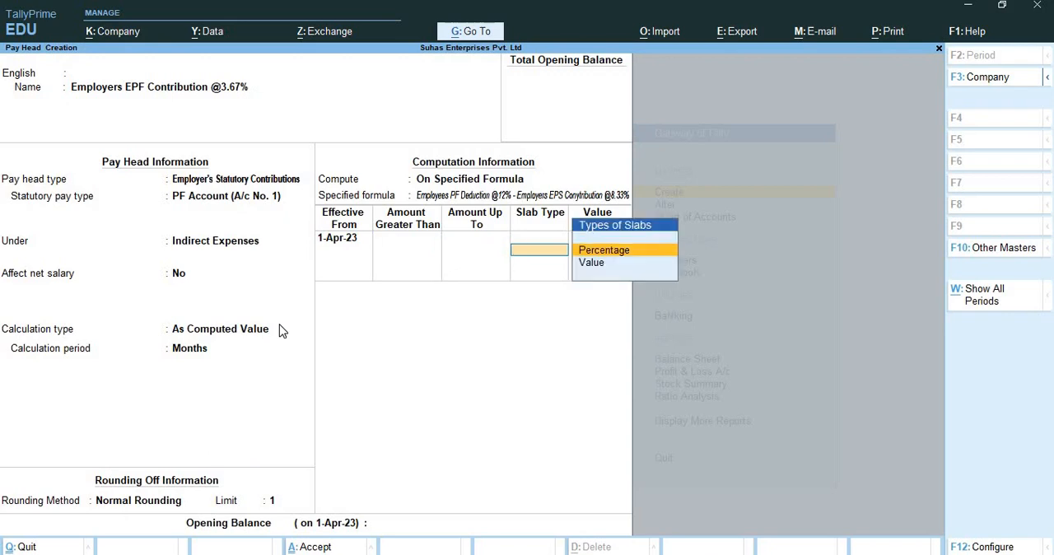
key("Return")
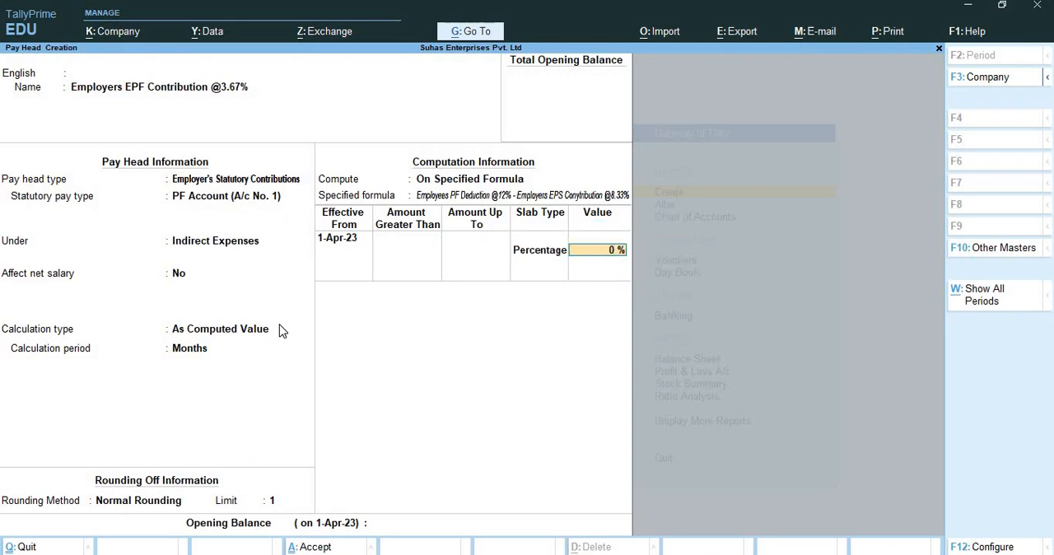
type("100")
key("Return")
key("Return")
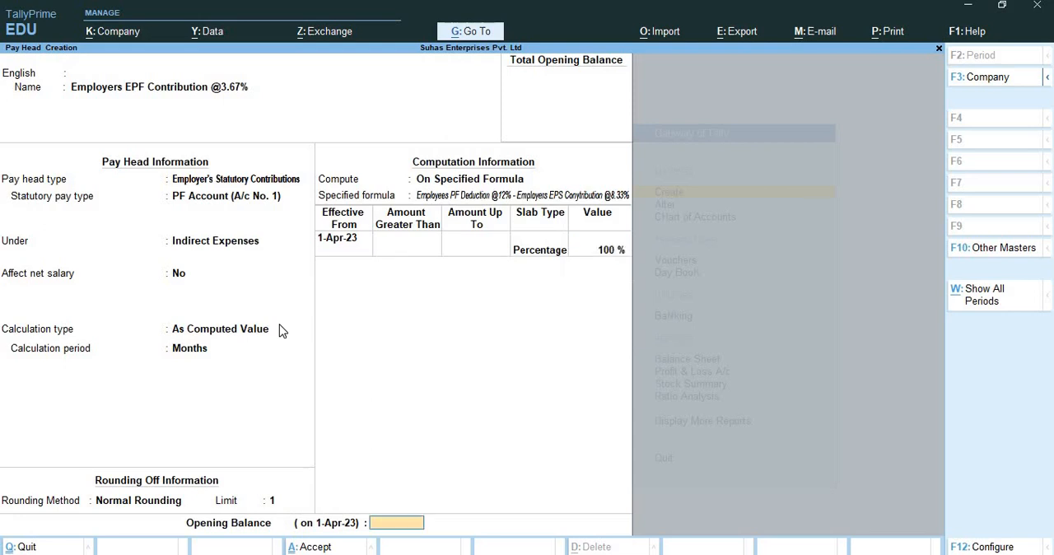
key("Return")
key("Return")
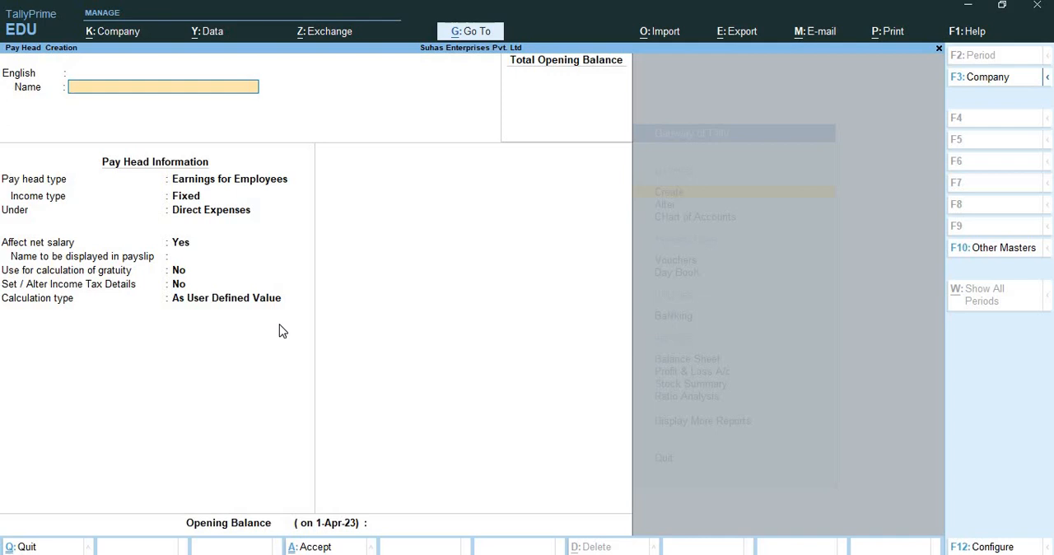
Name the new pay head EDLI Contribution @0.50% and leave its alias empty.
type("EDLI Contribution @0.50%")
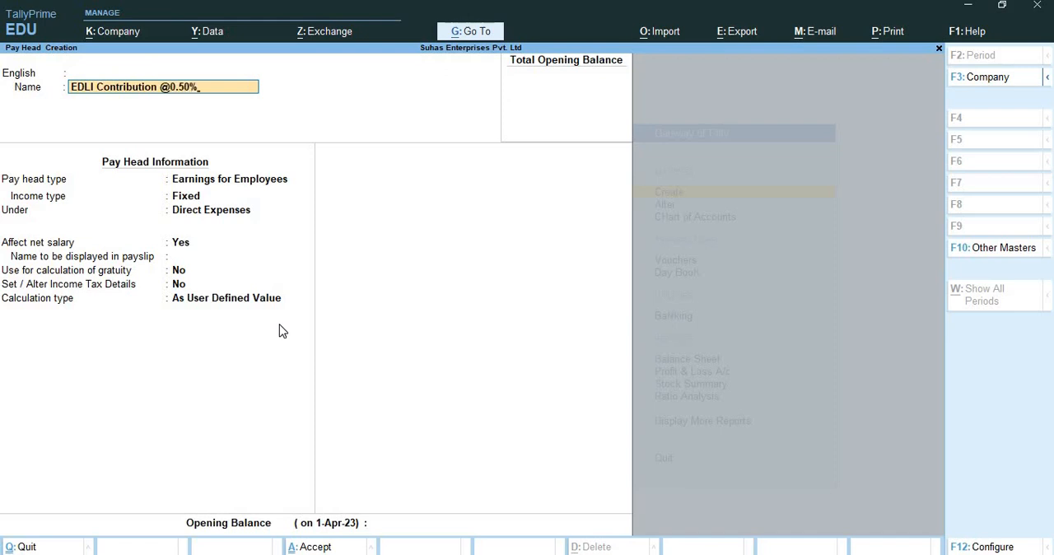
key("Return")
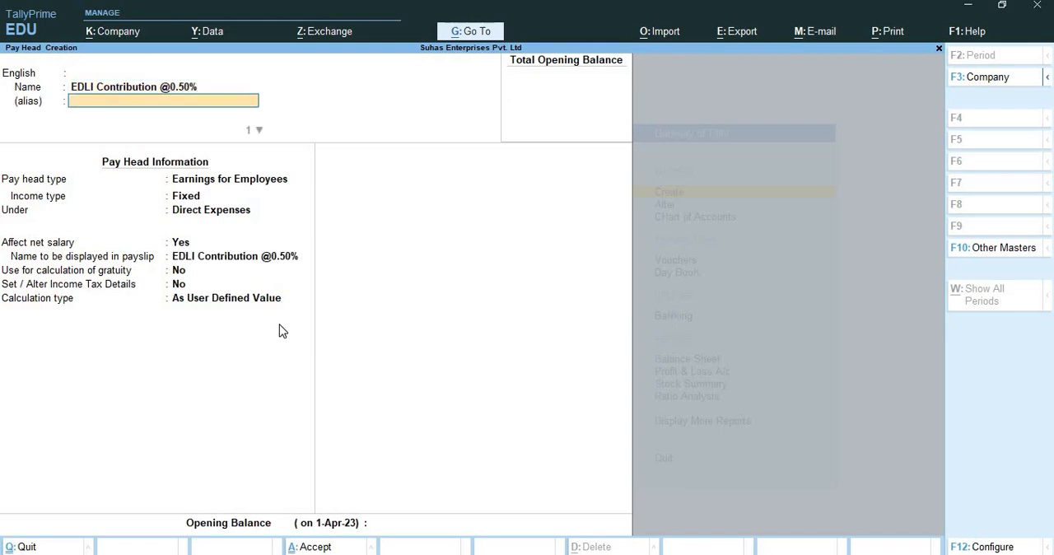
key("Return")
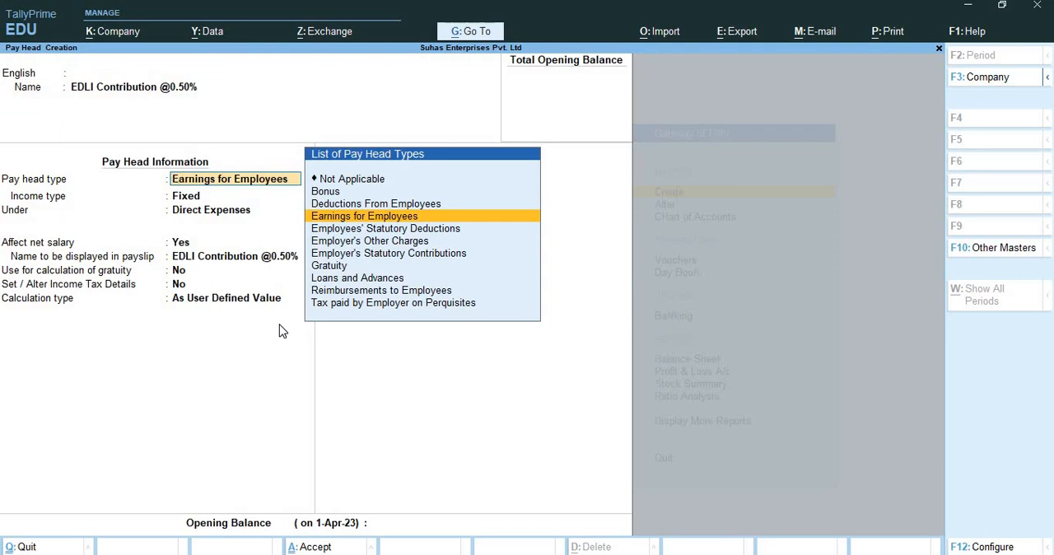
Classify the EDLI pay head as Employer's Other Charges, EDLI Contribution (A/c No. 21), under Current Liabilities, without affecting net salary.
key("Down")
key("Down")
key("Return")
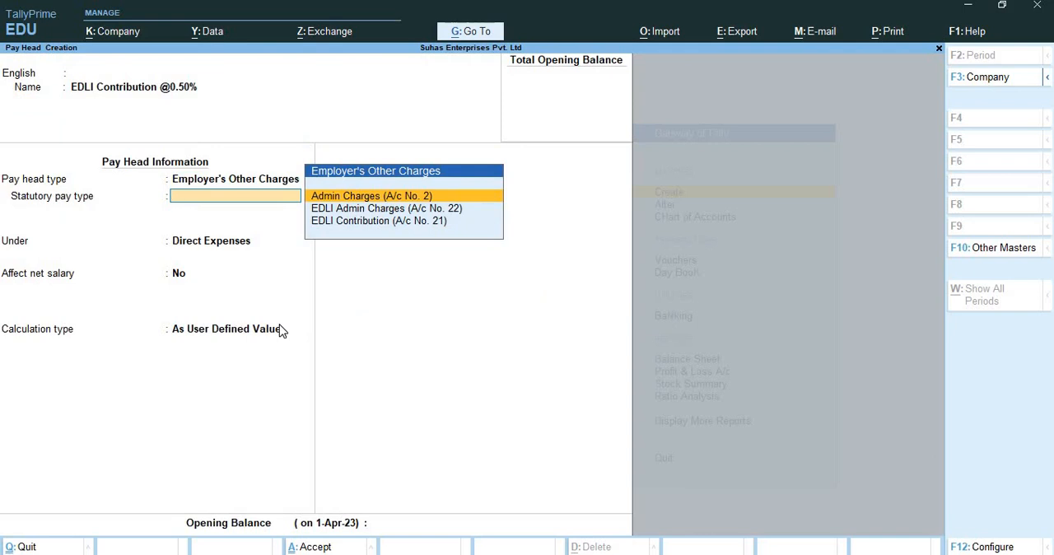
key("Down")
key("Down")
key("Return")
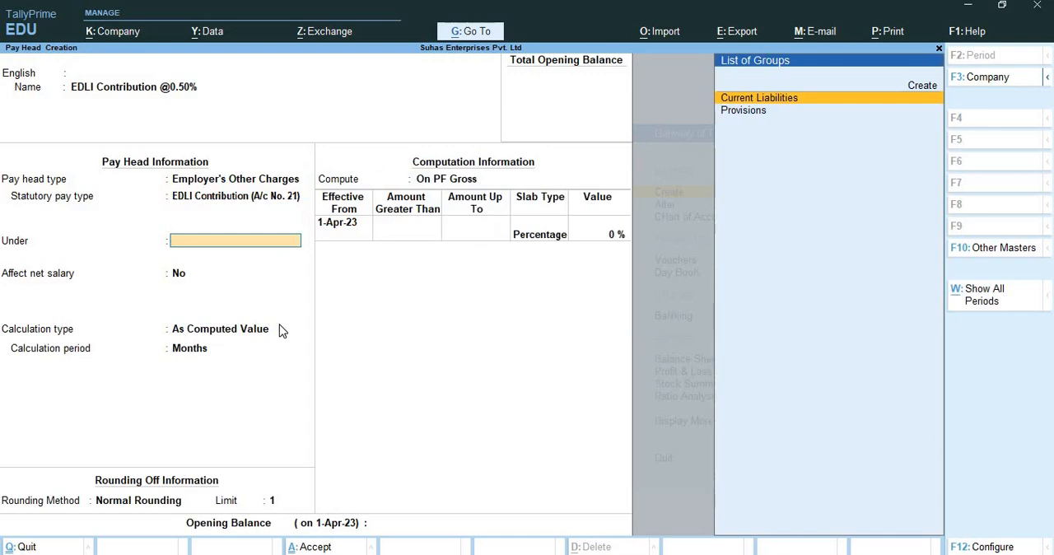
key("Return")
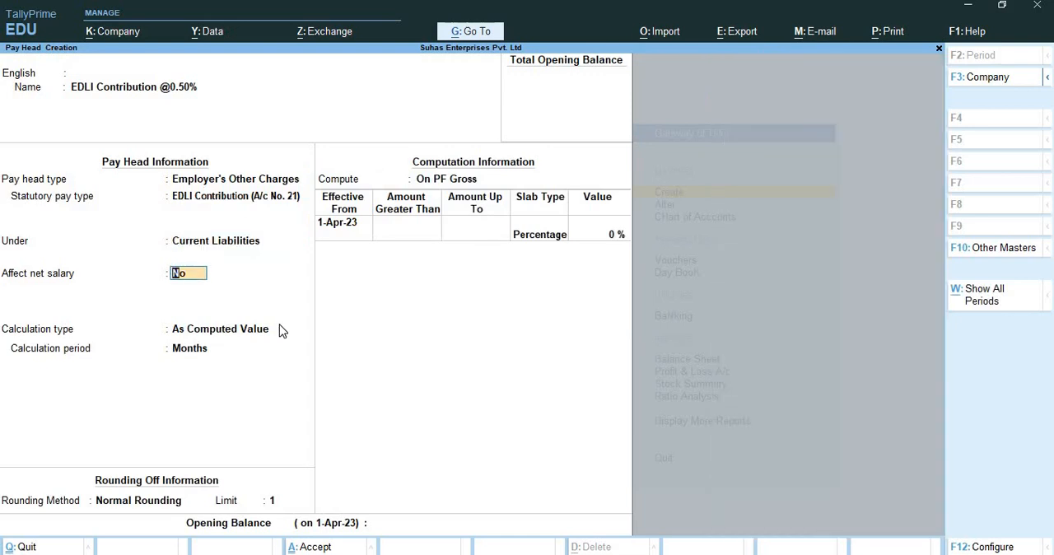
key("Return")
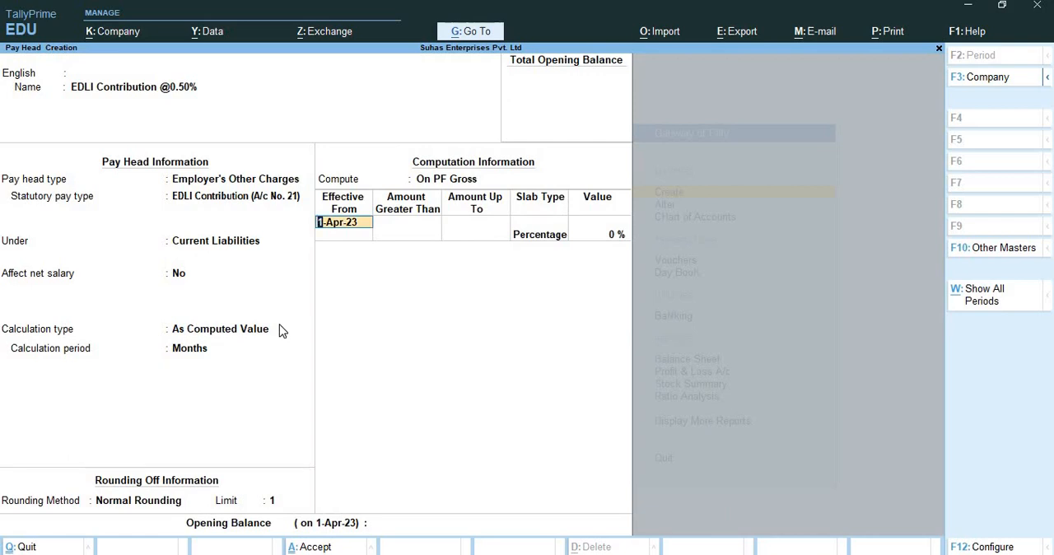
Define a 0.50% slab effective from 1-Apr-23 without amount limits, and save the EDLI pay head with no opening balance.
key("Return")
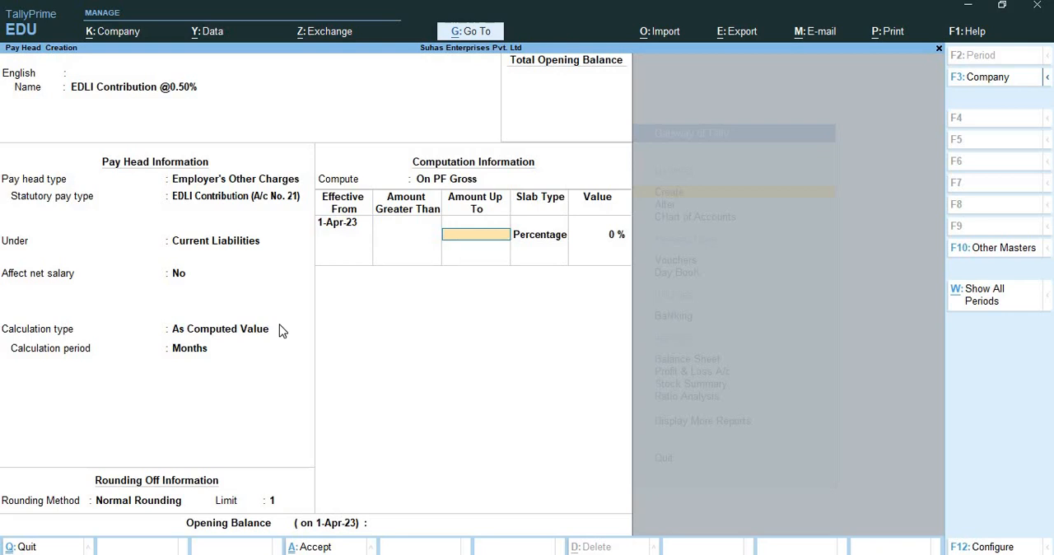
key("Return")
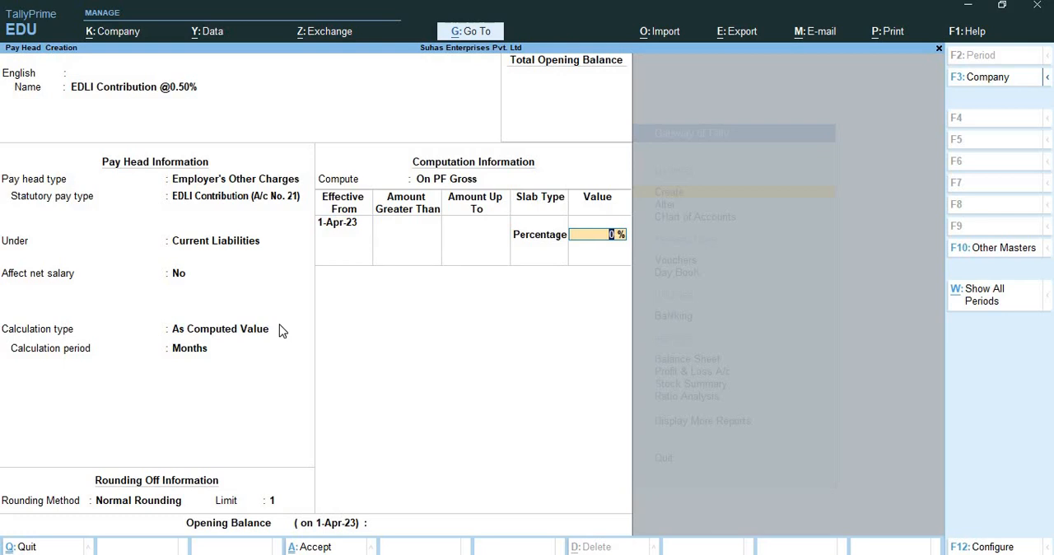
type("0.5")
key("Return")
key("Return")
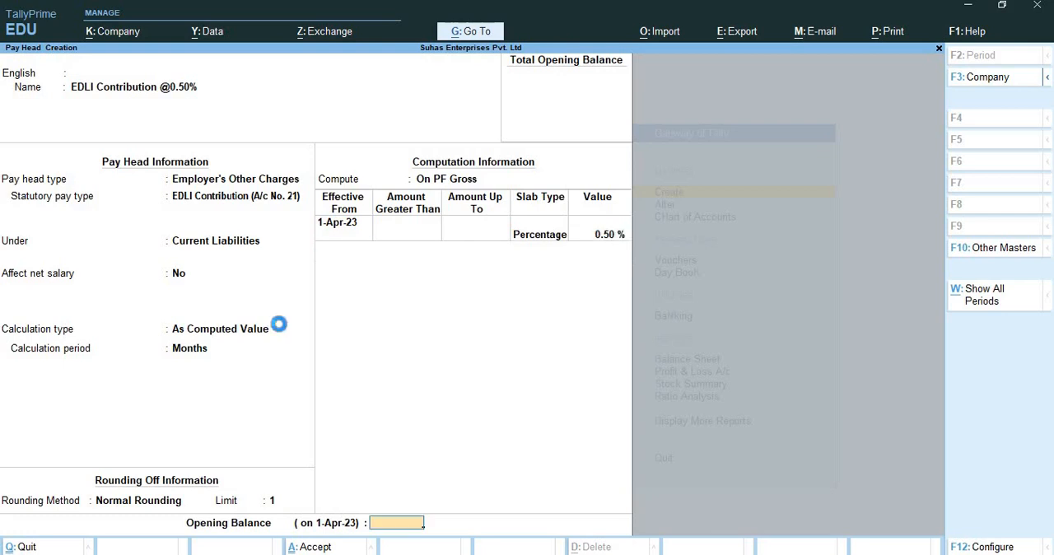
key("Return")
key("Return")
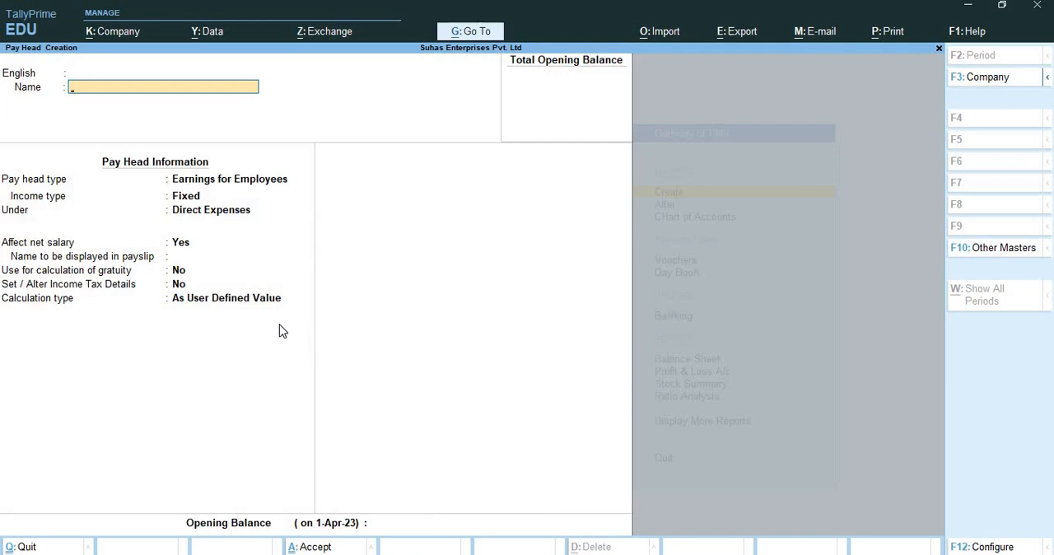
Name the next pay head PF Admin Charges @0.50% and leave its alias empty.
type("PF Admin Charges @0")
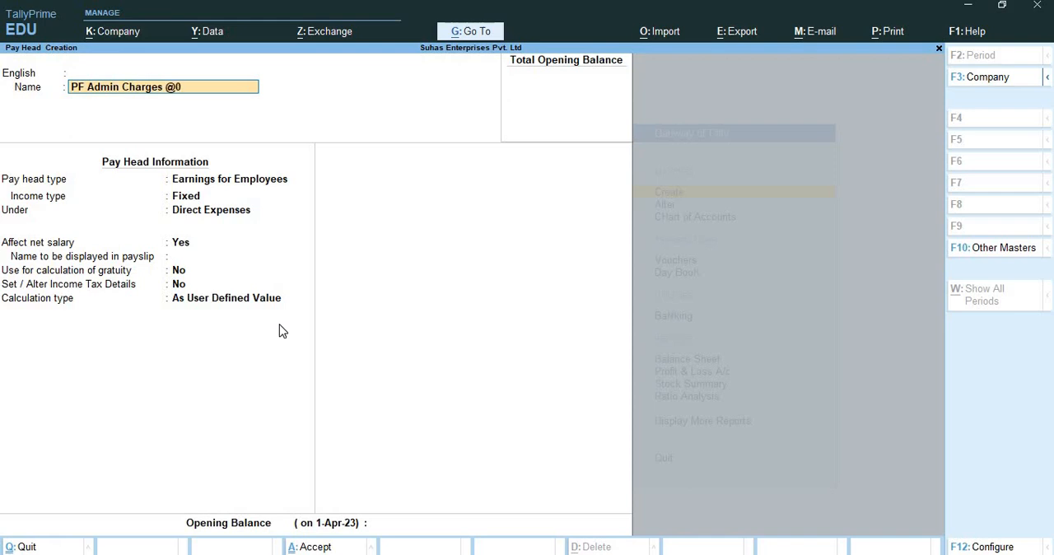
type(".50%")
key("Return")
key("Return")
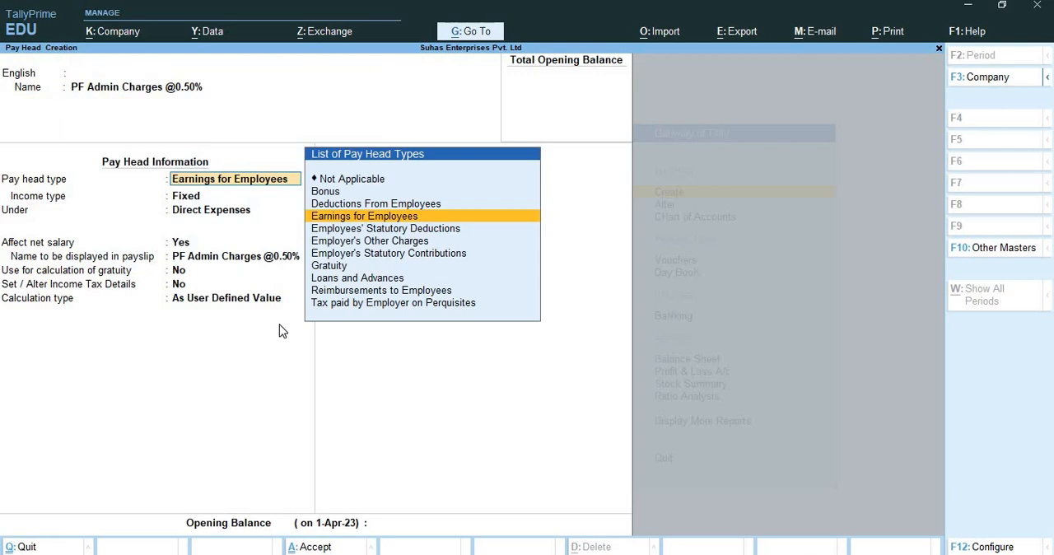
Classify the PF admin pay head as Employer's Other Charges, Admin Charges (A/c No. 2), under Current Liabilities, without affecting net salary.
key("Down")
key("Down")
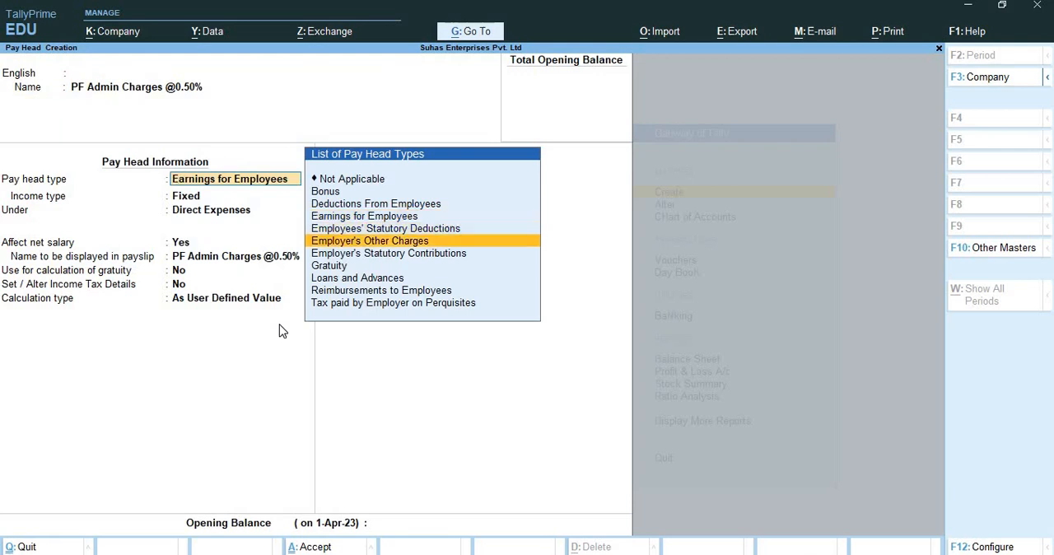
key("Return")
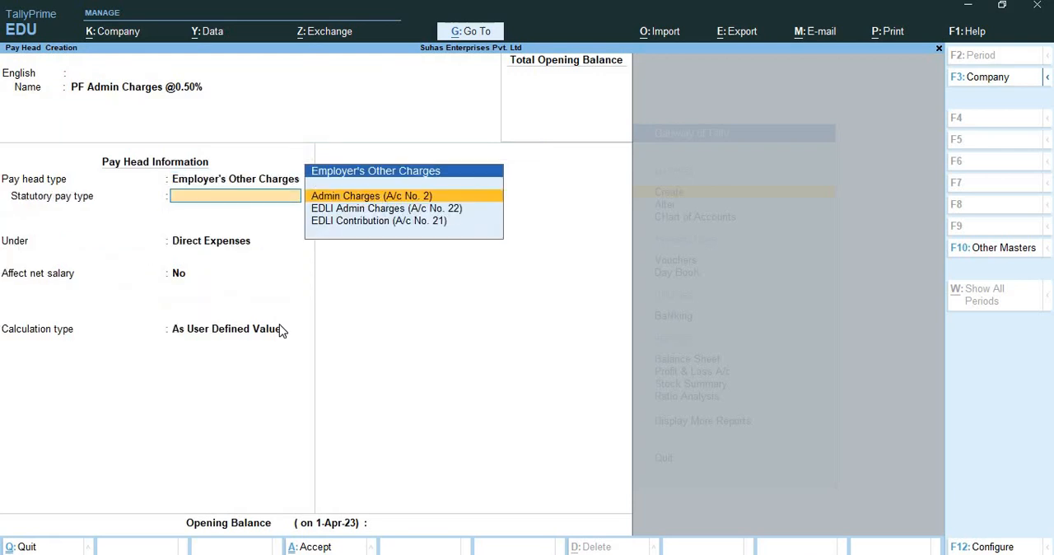
key("Down")
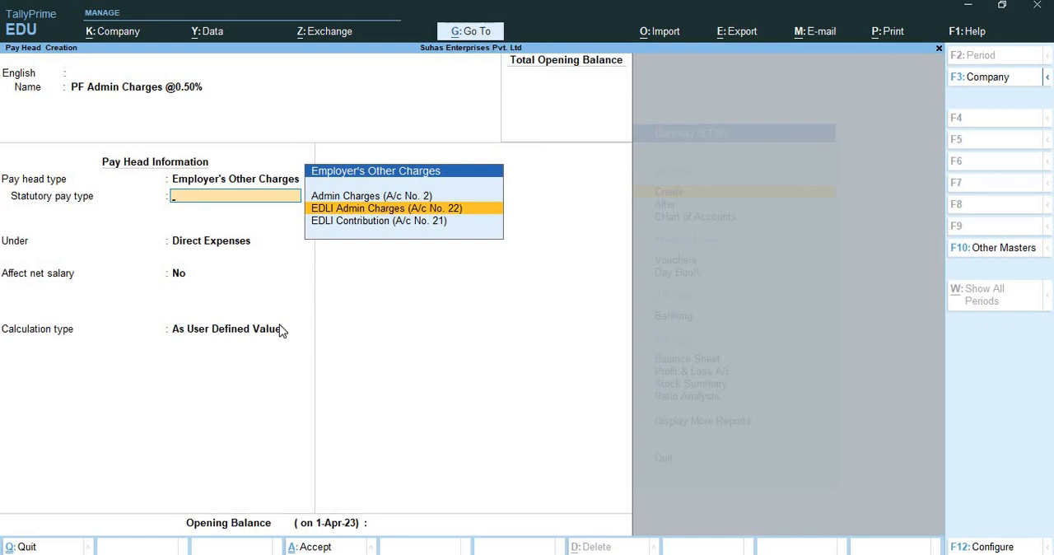
key("Up")
key("Return")
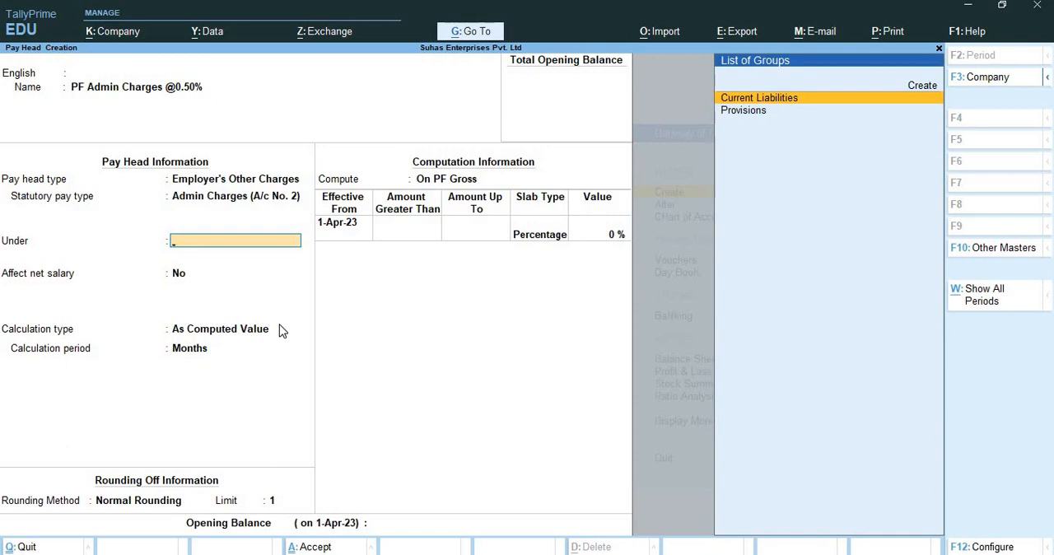
key("Return")
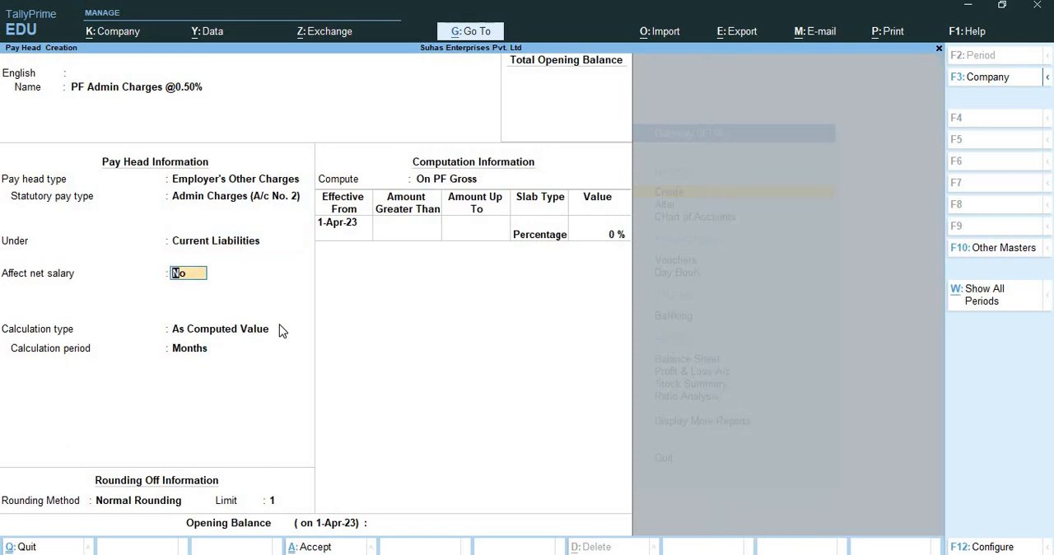
key("Return")
key("Return")
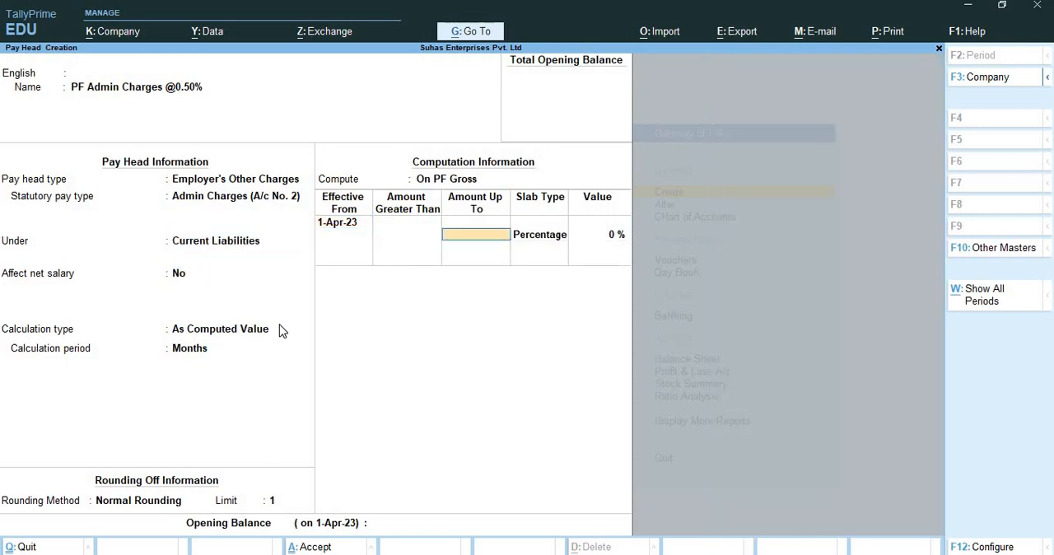
Define a 0.50% slab effective from 1-Apr-23 without amount limits, and save the PF admin charges pay head with no opening balance.
key("Return")
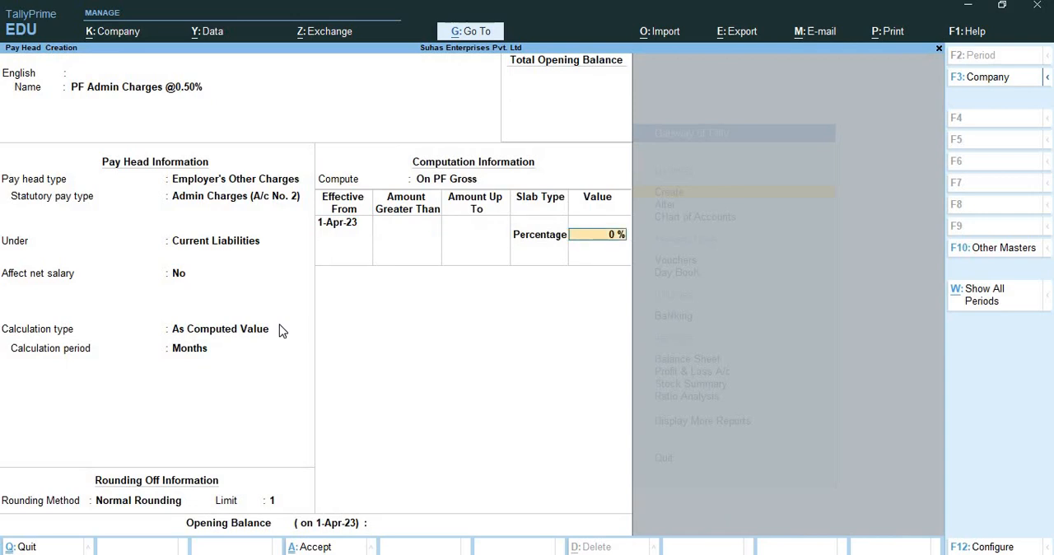
type("0.50")
key("Return")
key("Return")
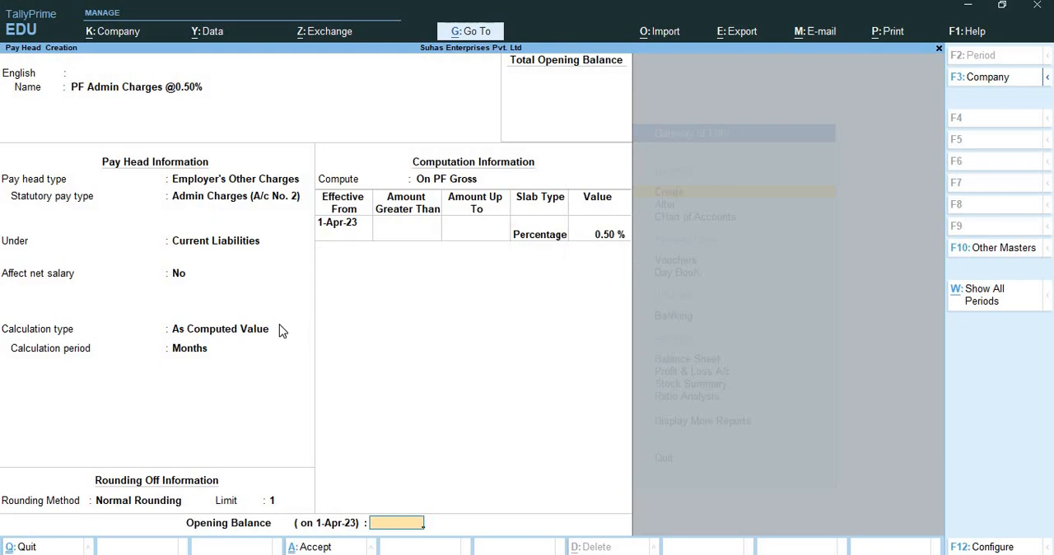
key("Return")
key("Return")
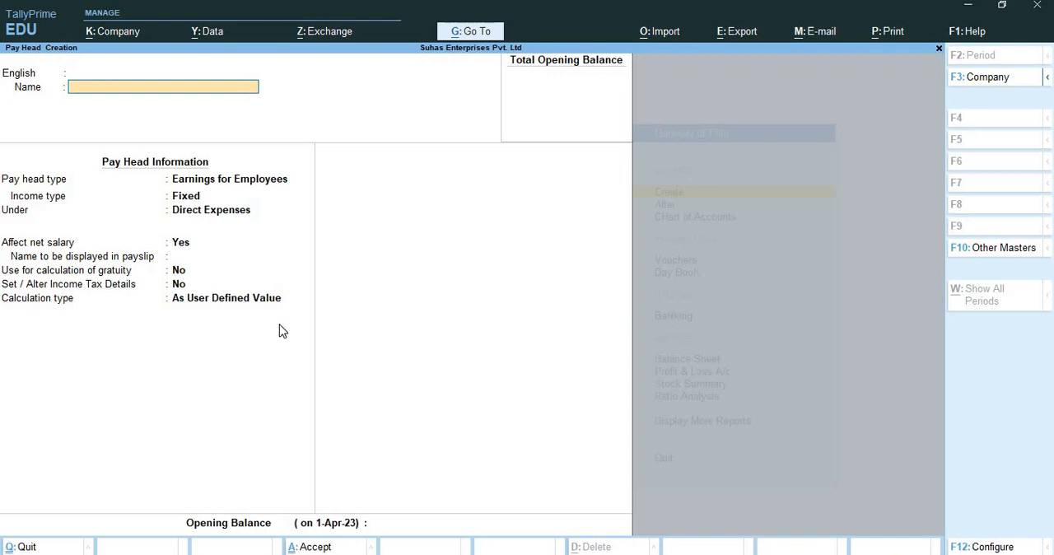
Name another pay head Employees ESI Deduction @0.75% and leave its alias empty.
type("Employees ESI Dedu")
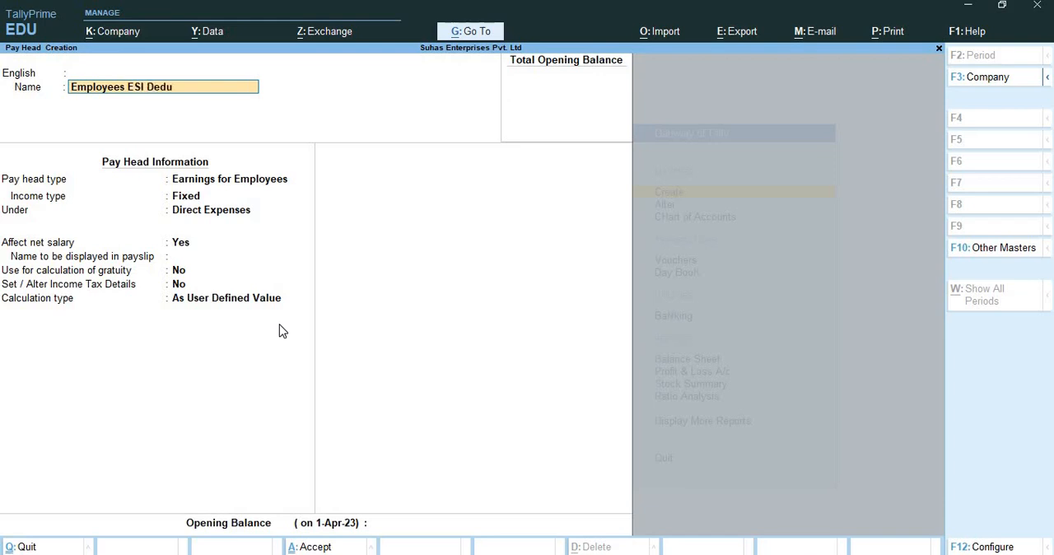
type("ction @0.75%")
key("Return")
key("Return")
key("BackSpace")
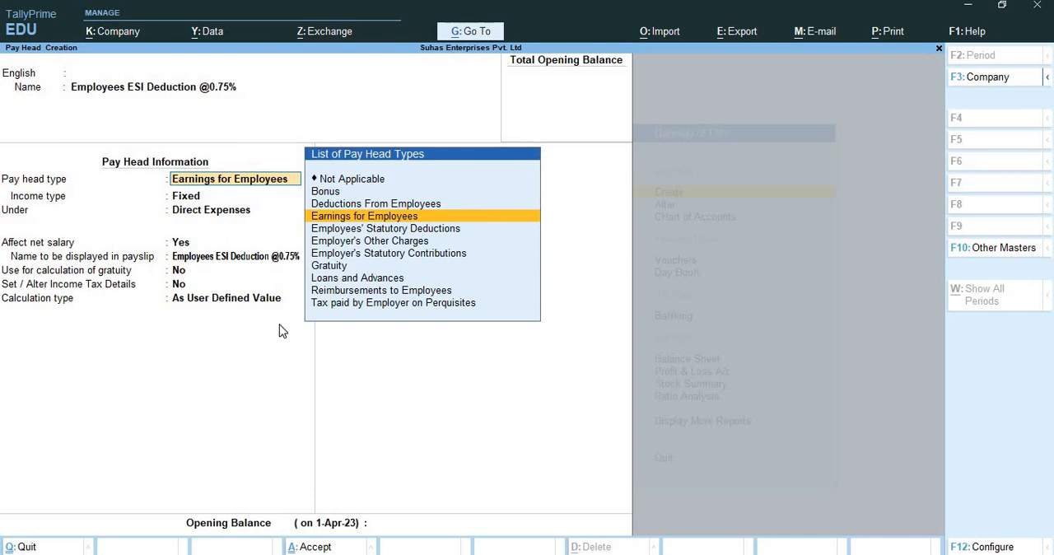
Classify the ESI pay head as Employees' Statutory Deductions, Employee State Insurance, under Current Liabilities, affecting net salary and keeping its payslip name.
key("Down")
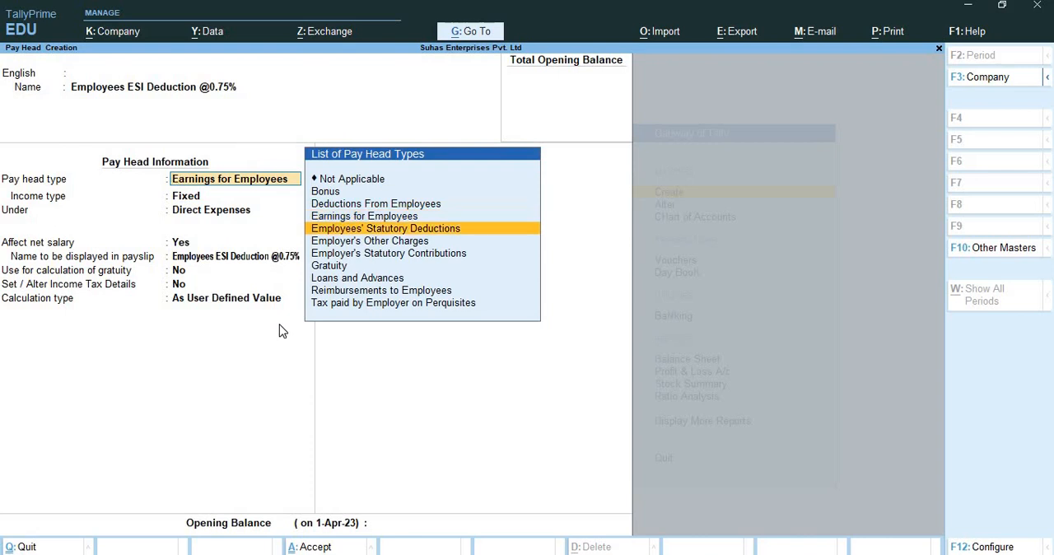
key("Return")
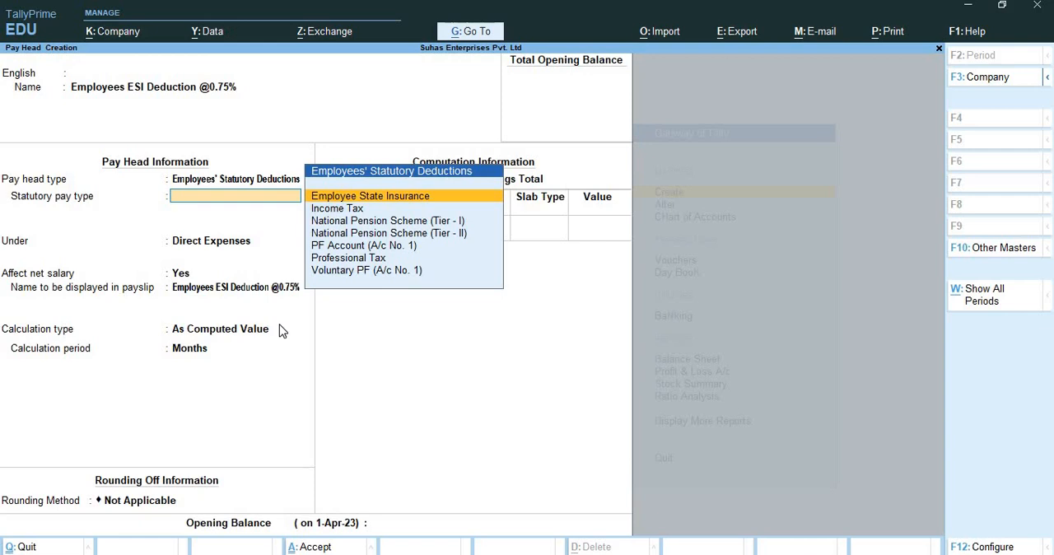
key("Return")
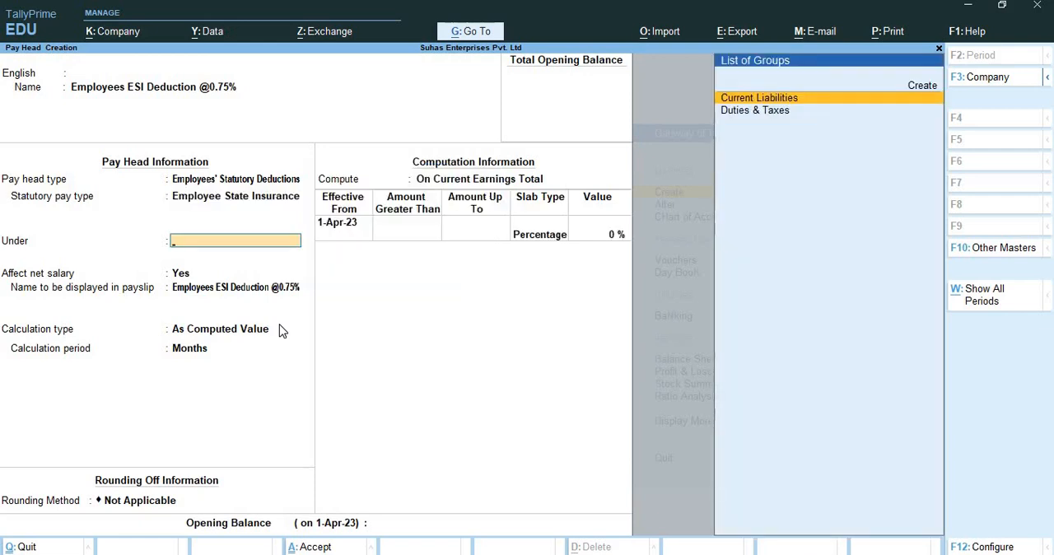
key("Return")
key("Return")
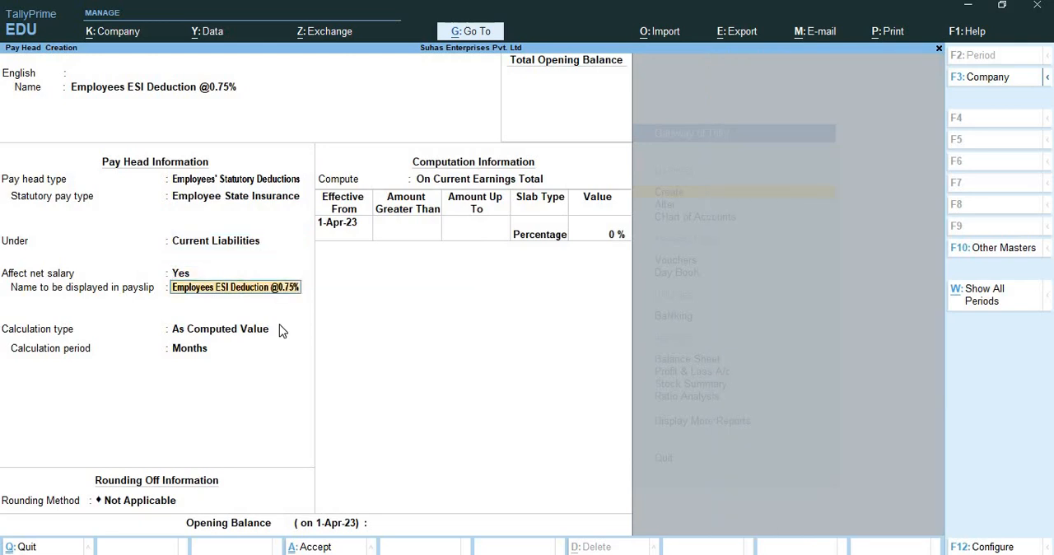
key("Return")
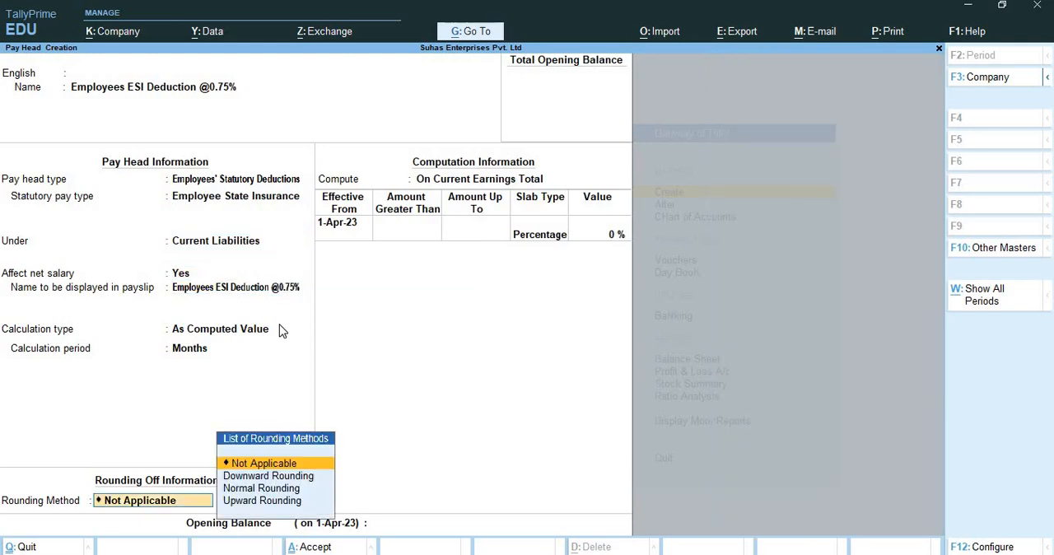
Apply Normal Rounding with a limit of 1 to the ESI deduction.
key("Down")
key("Down")
key("Return")
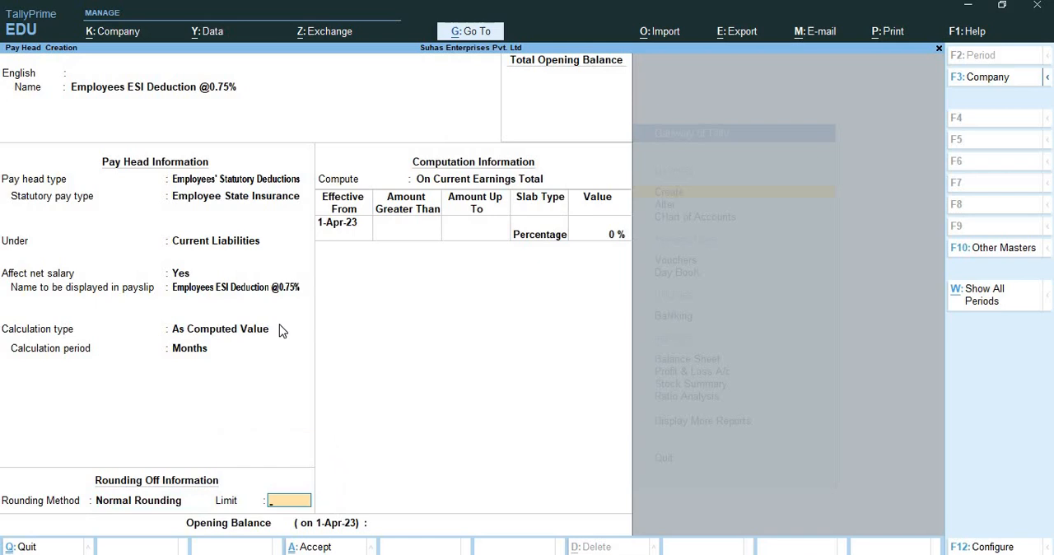
type("1")
key("Return")
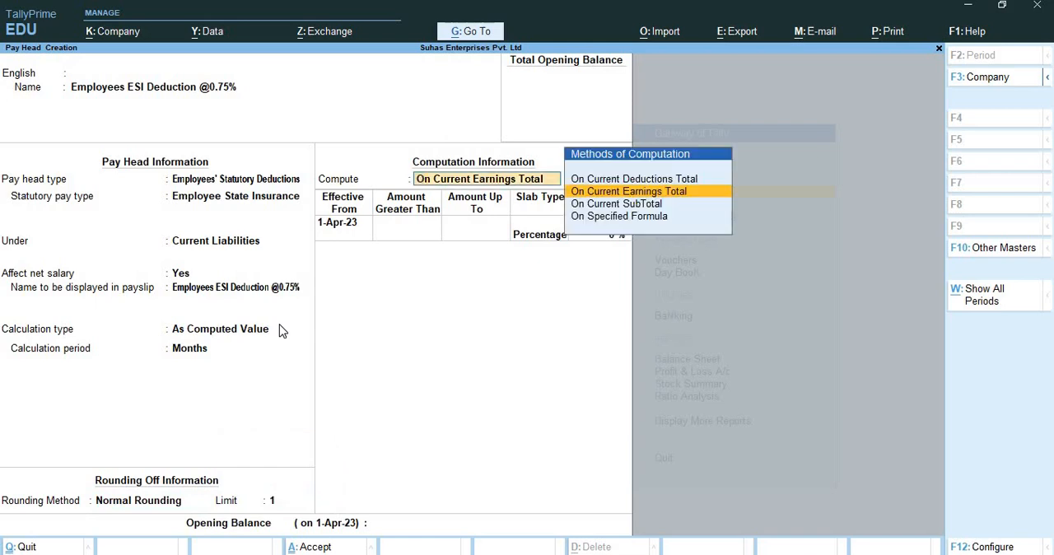
Compute the ESI deduction on a specified formula with Basic Pay, end the formula list, and return to the computation method.
key("Down")
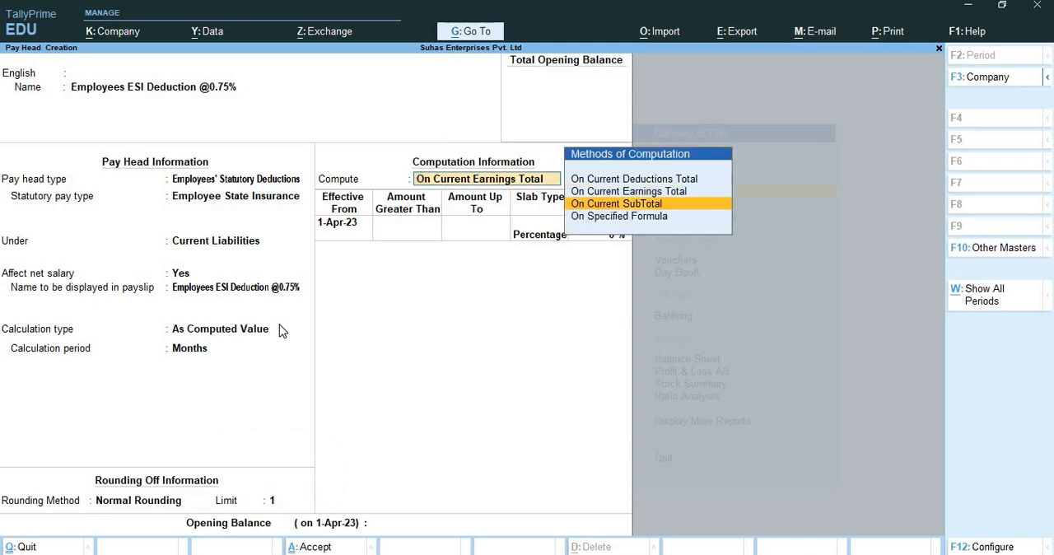
key("Down")
key("Return")
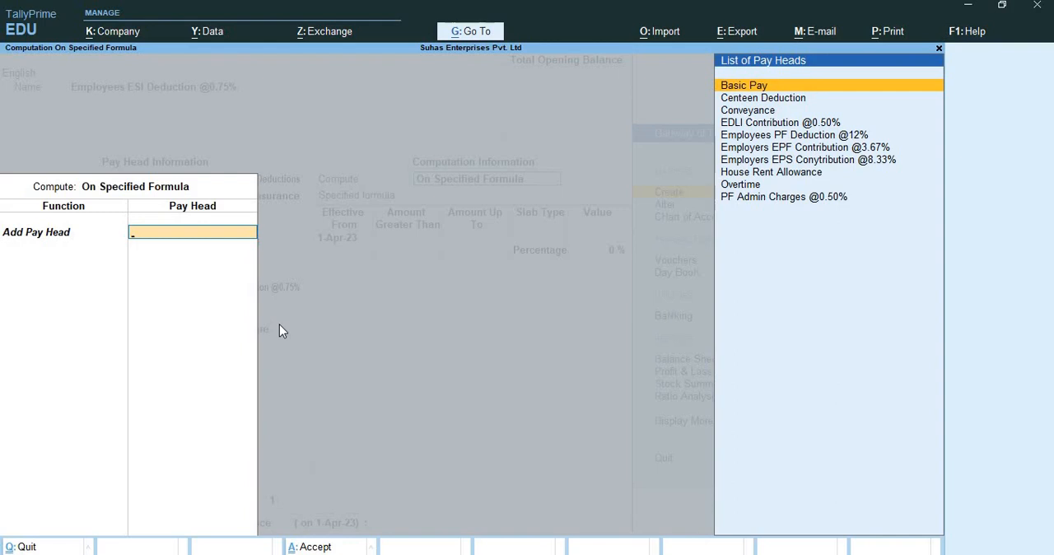
key("Return")
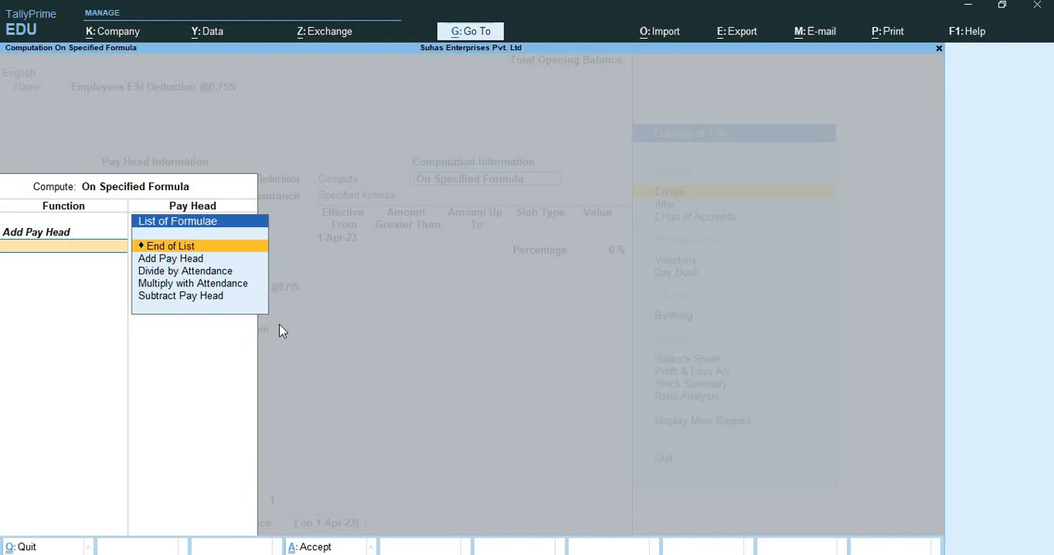
key("Return")
key("BackSpace")
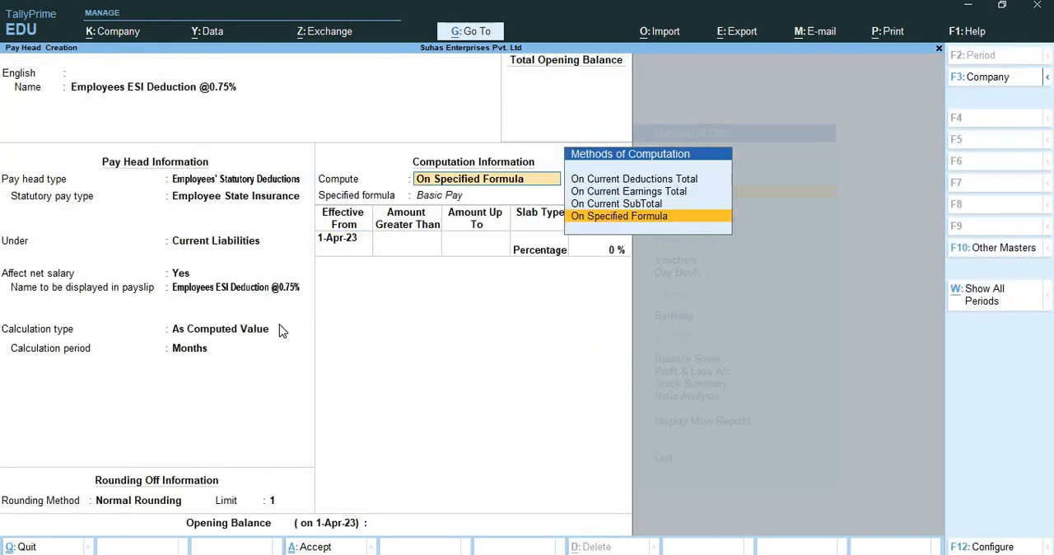
Reopen the ESI deduction's specified formula, keep Basic Pay and add House Rent Allowance as a second pay head.
key("Return")
key("Return")
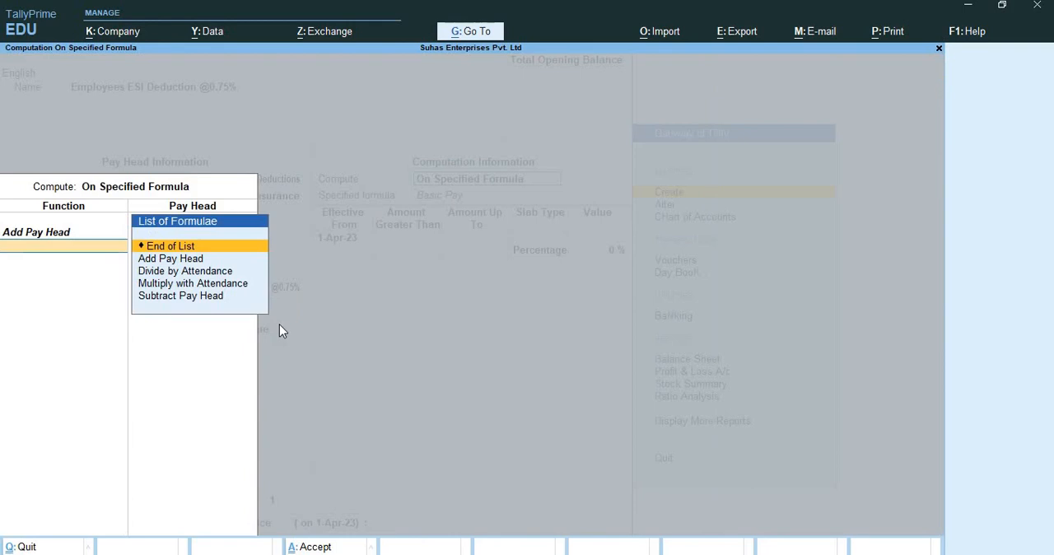
key("BackSpace")
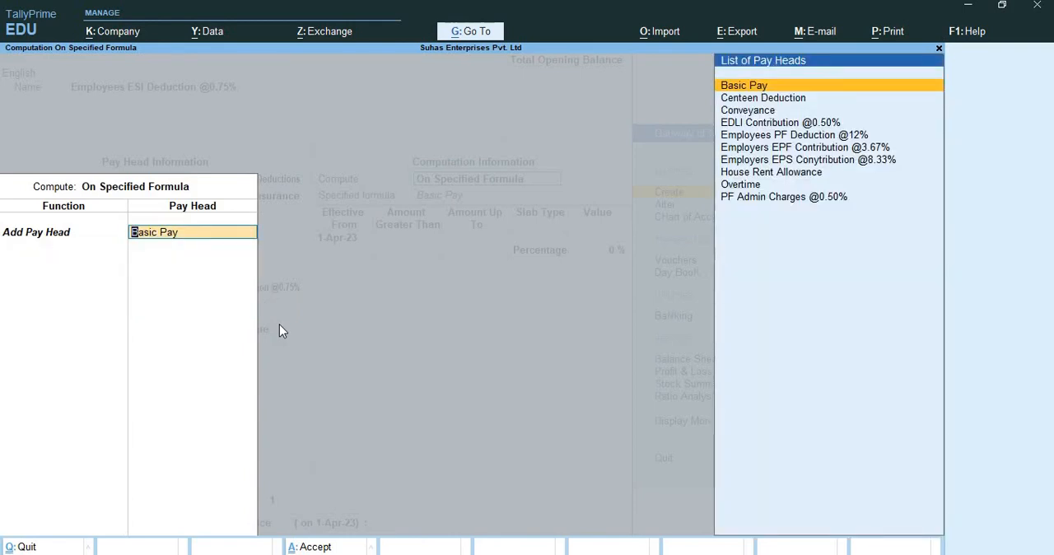
key("Return")
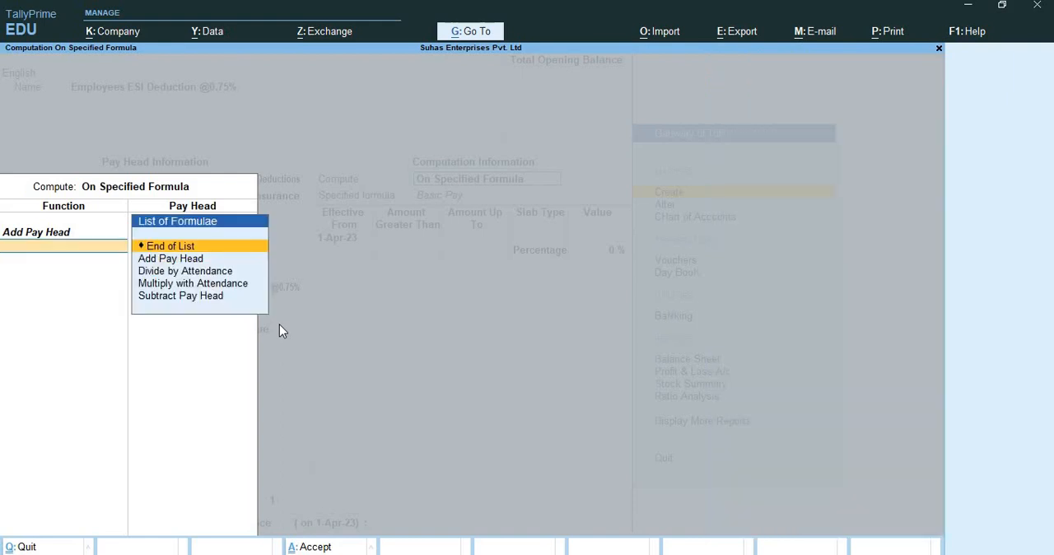
key("Down")
key("Return")
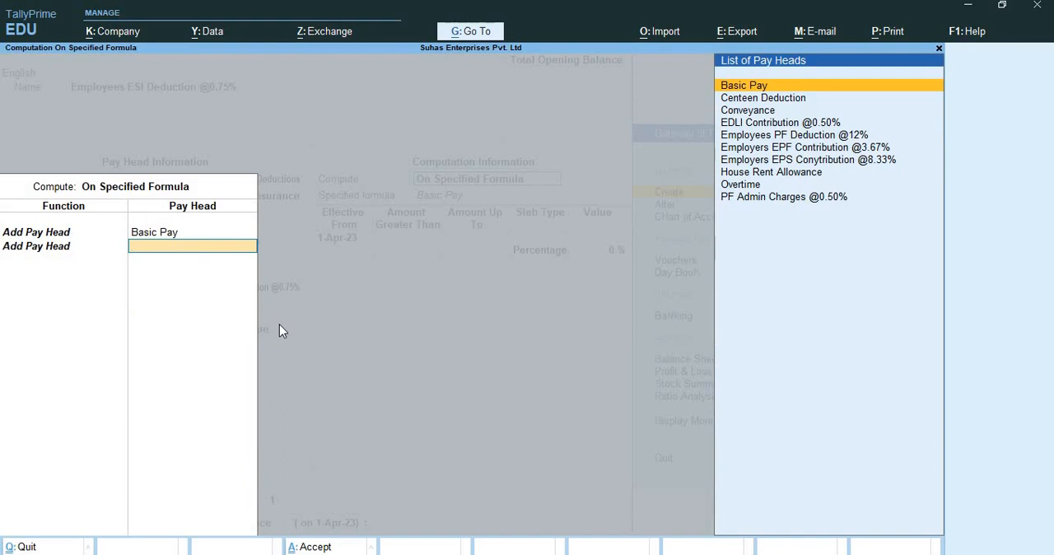
key("Down")
key("Down")
key("Down")
key("Down")
key("Down")
key("Down")
key("Down")
key("Return")
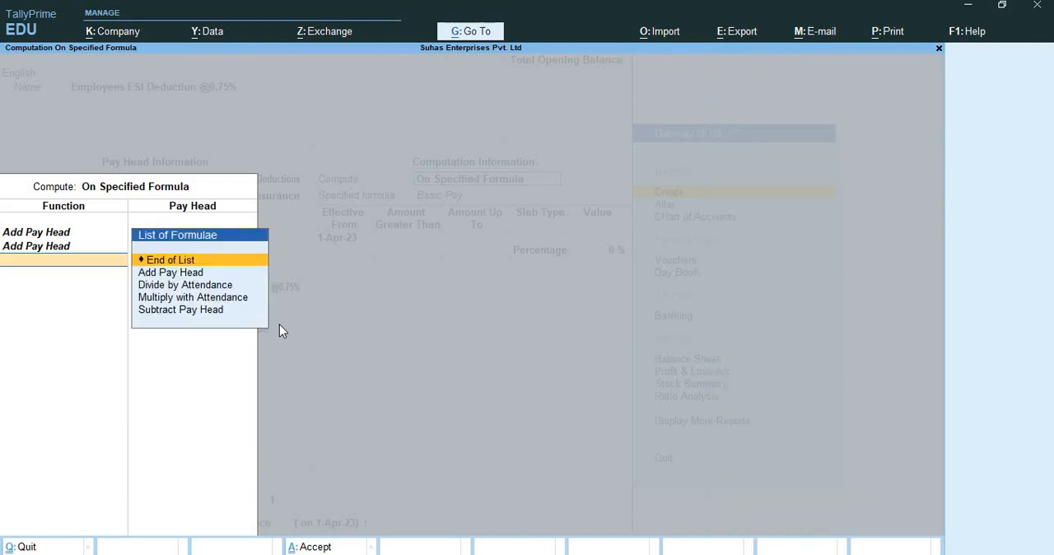
Add Conveyance as the third pay head in the ESI deduction formula.
key("Down")
key("Down")
key("Return")
key("Escape")
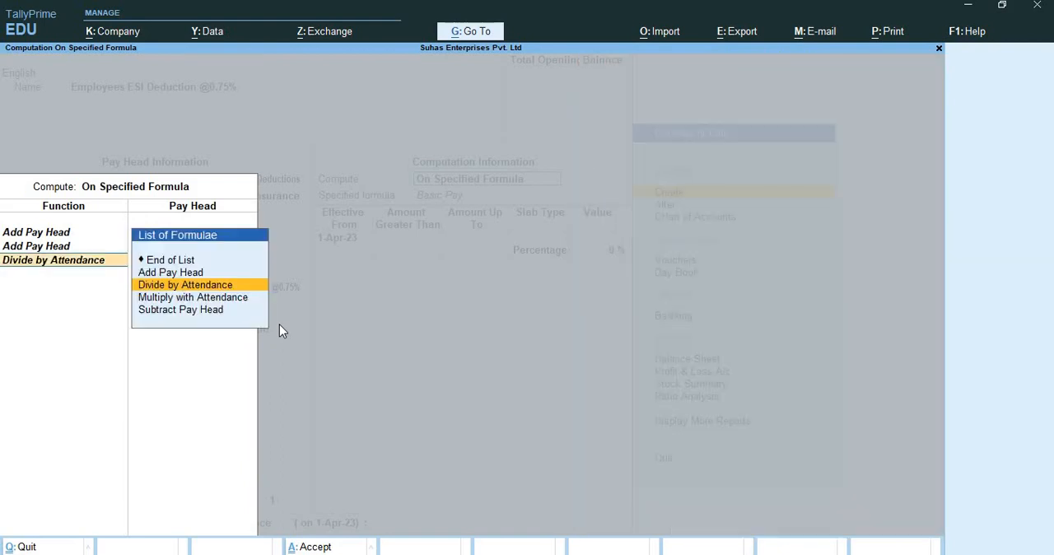
key("Up")
key("Return")
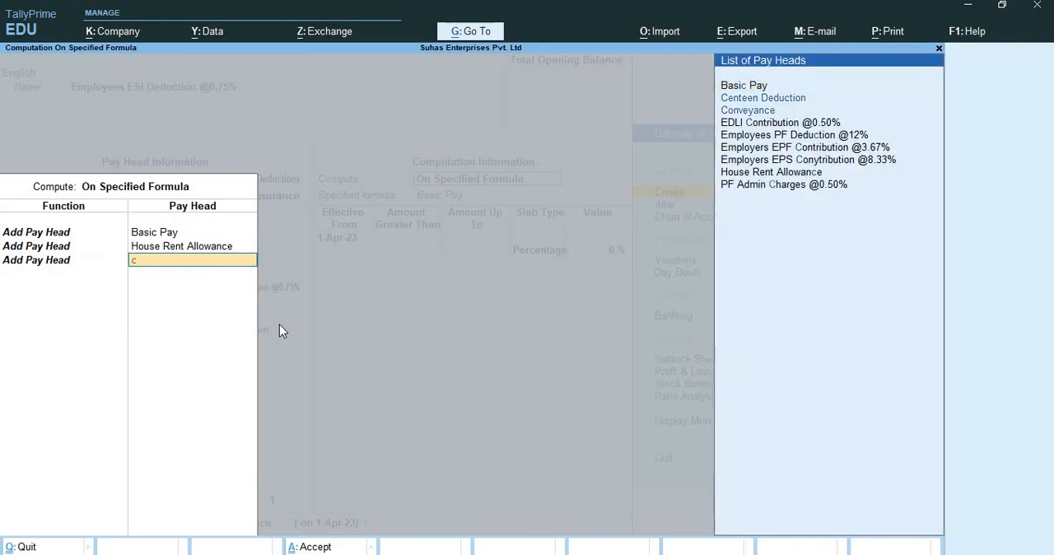
key("Down")
key("Down")
key("Return")
Add Overtime as the fourth pay head in the ESI deduction formula and end the formula list.
key("Down")
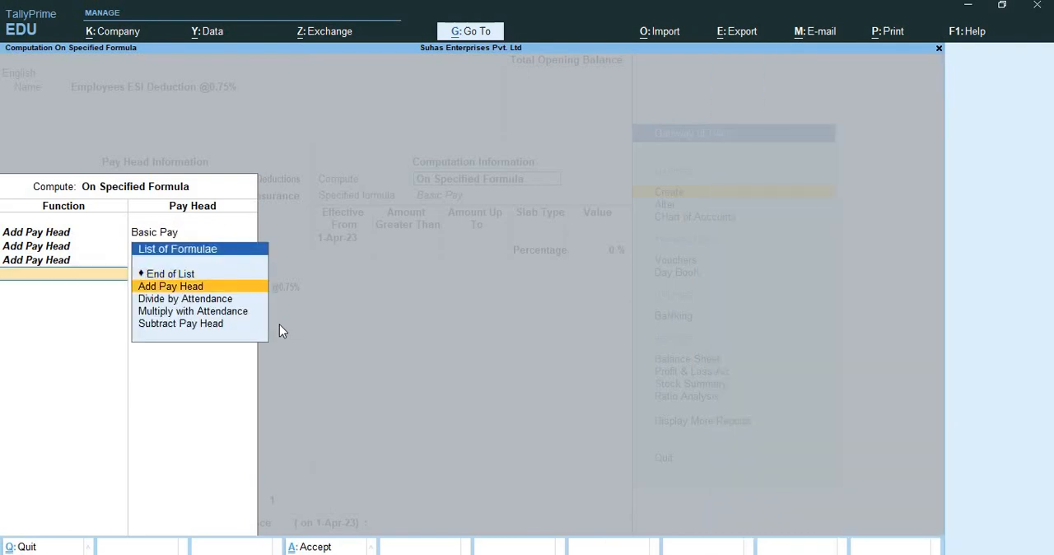
key("Return")
type("ov")
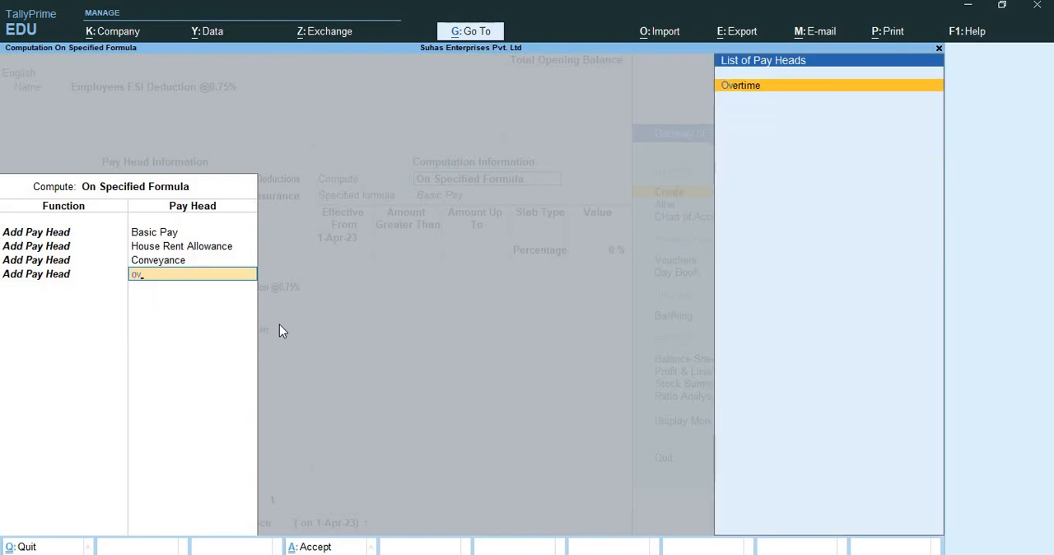
key("Return")
key("Return")
key("Return")
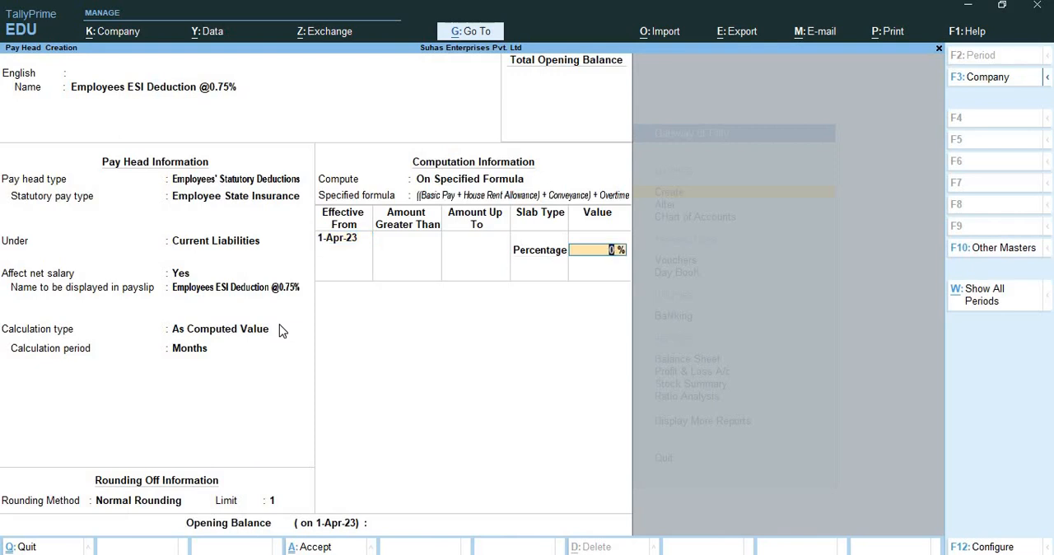
Set the ESI deduction's slab percentage to 0.75% and save the pay head.
type("0.75")
key("Return")
key("Return")
key("Return")
key("Return")
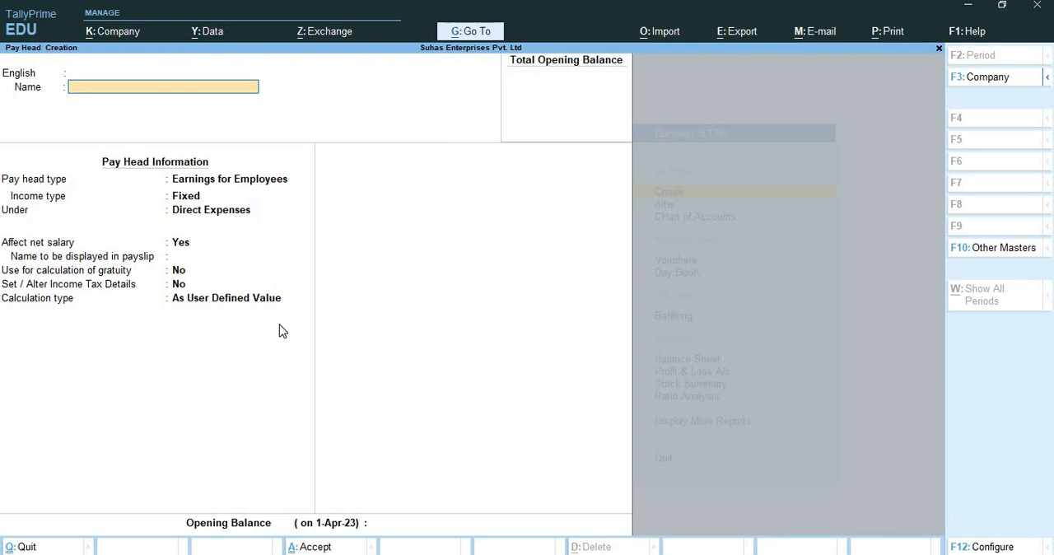
Name another pay head Employers ESI Contribution @3.25% and add no further names or languages.
type("Employers ESI Con")
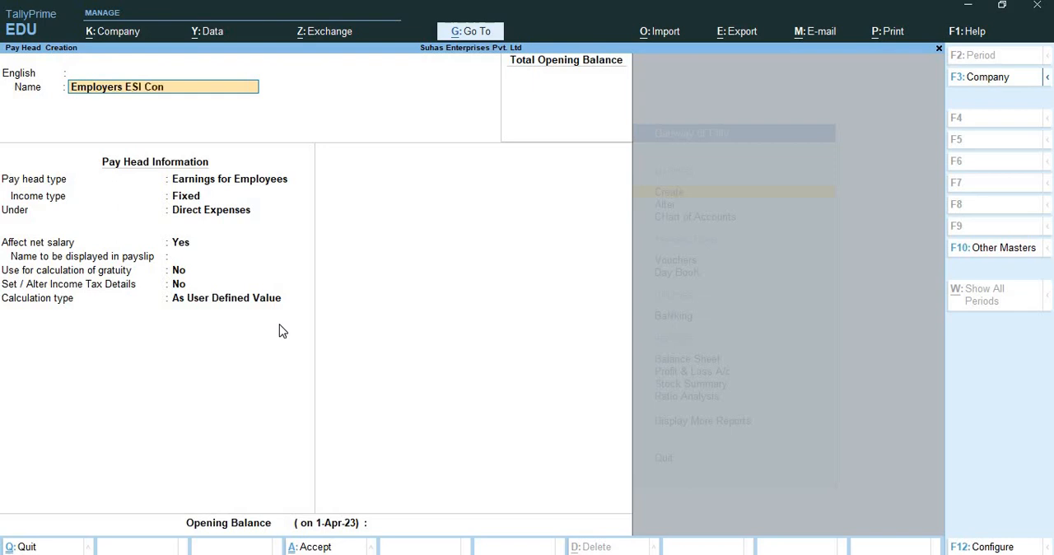
type("tribution @3.25%")
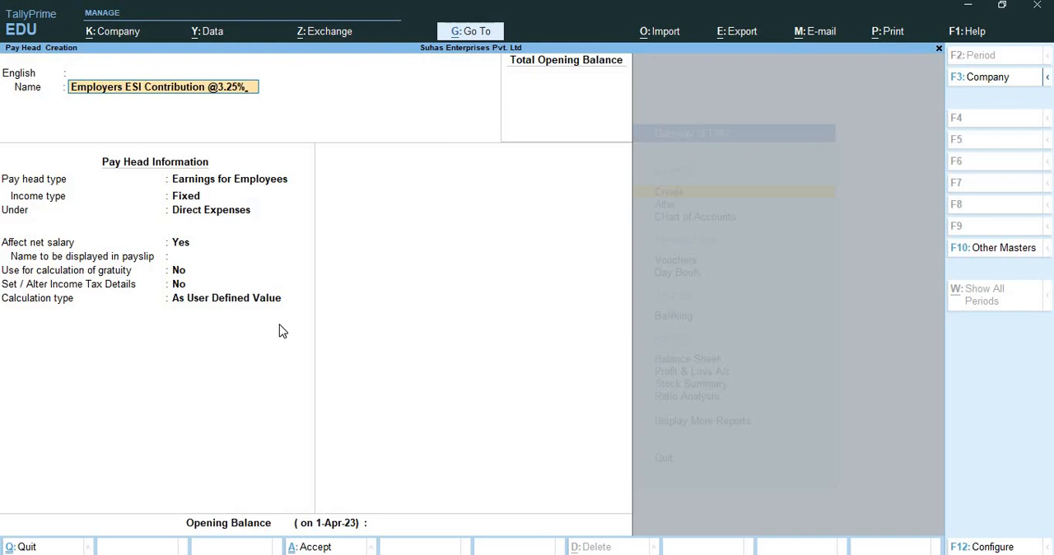
key("Return")
key("Return")
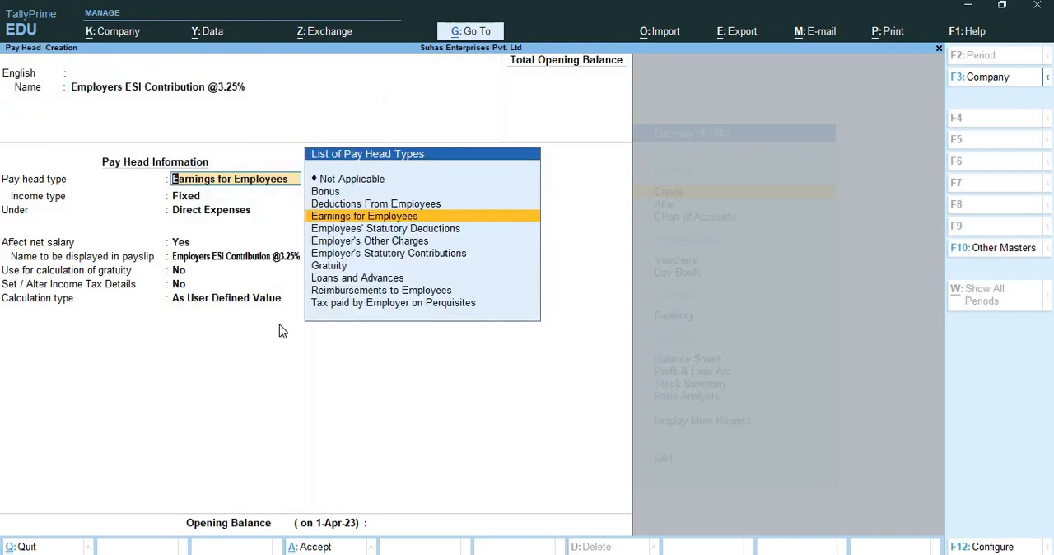
Classify the pay head as Employer's Statutory Contributions, Employee State Insurance, under Indirect Expenses, not affecting net salary.
key("Down")
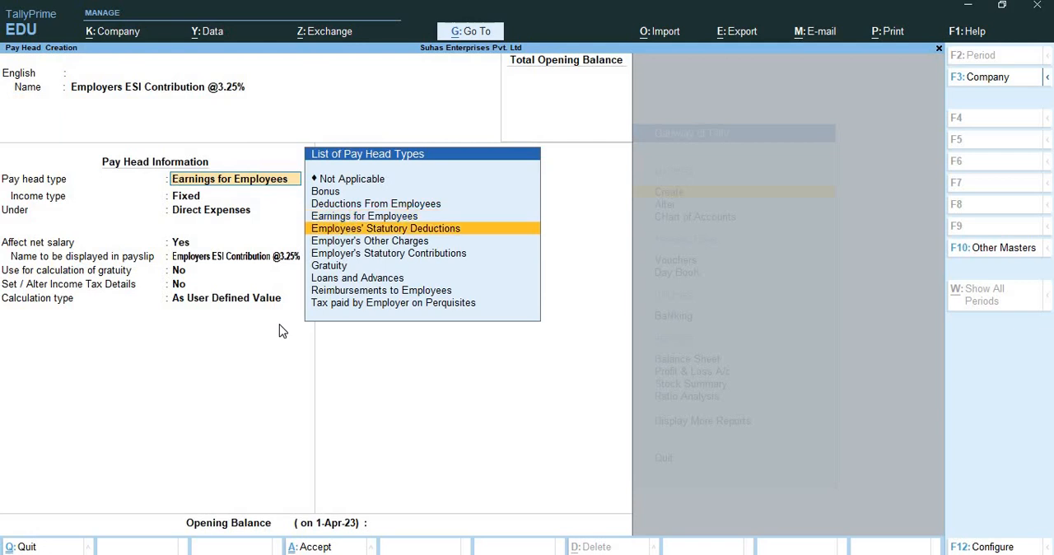
key("Down")
key("Down")
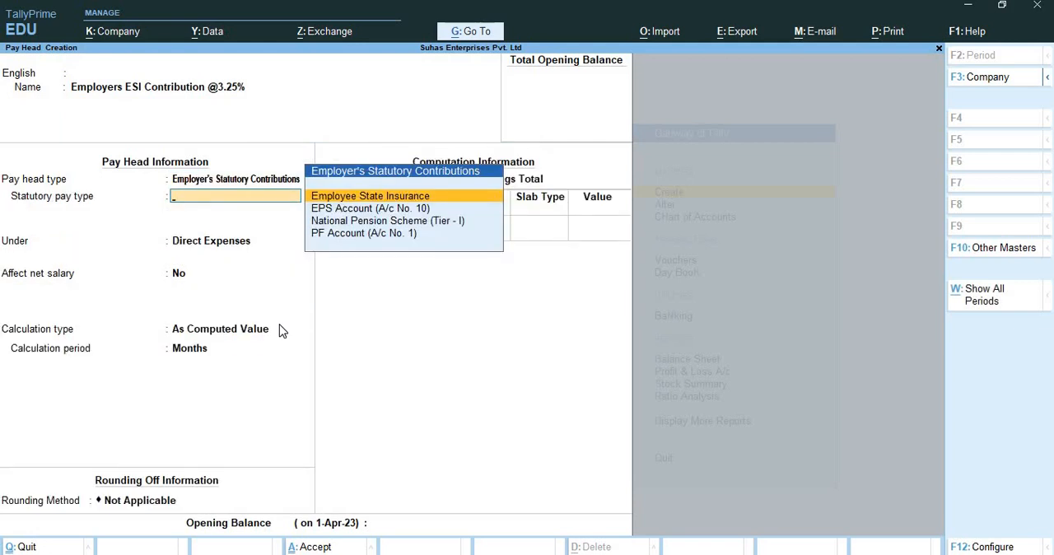
key("Return")
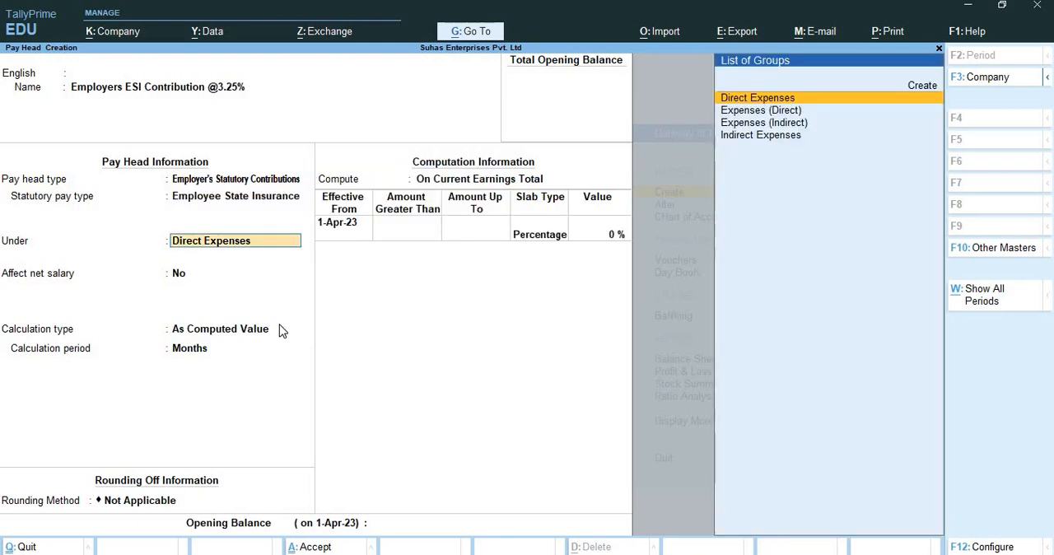
key("Down")
key("Down")
key("Down")
key("Return")
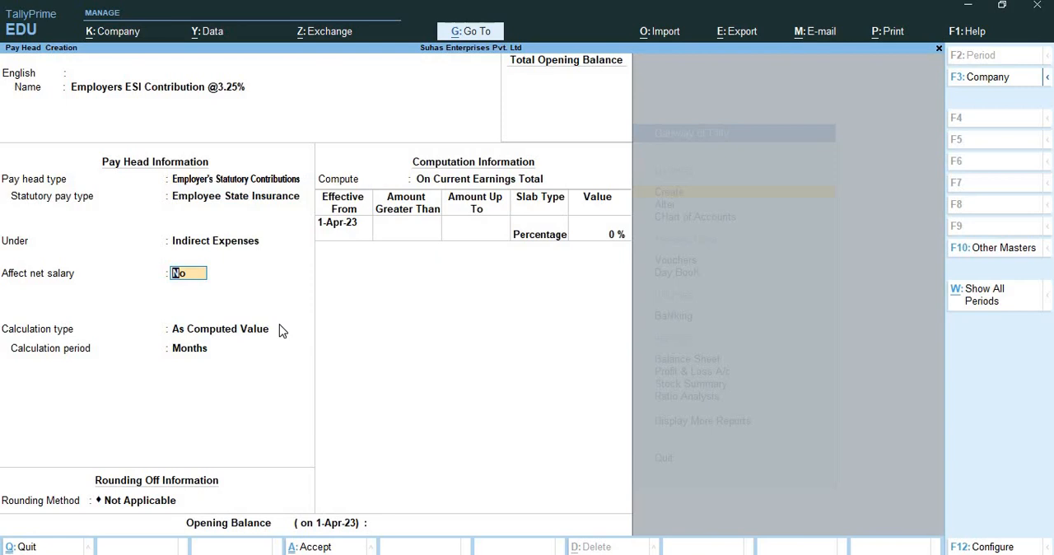
key("Return")
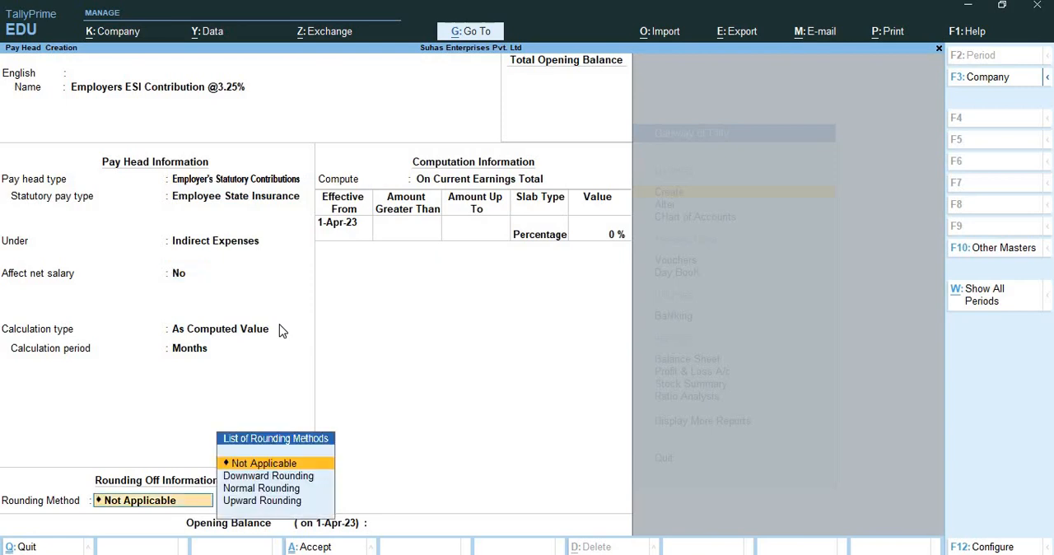
Apply Normal Rounding with a limit of 1 to the employers' ESI contribution.
key("Down")
key("Down")
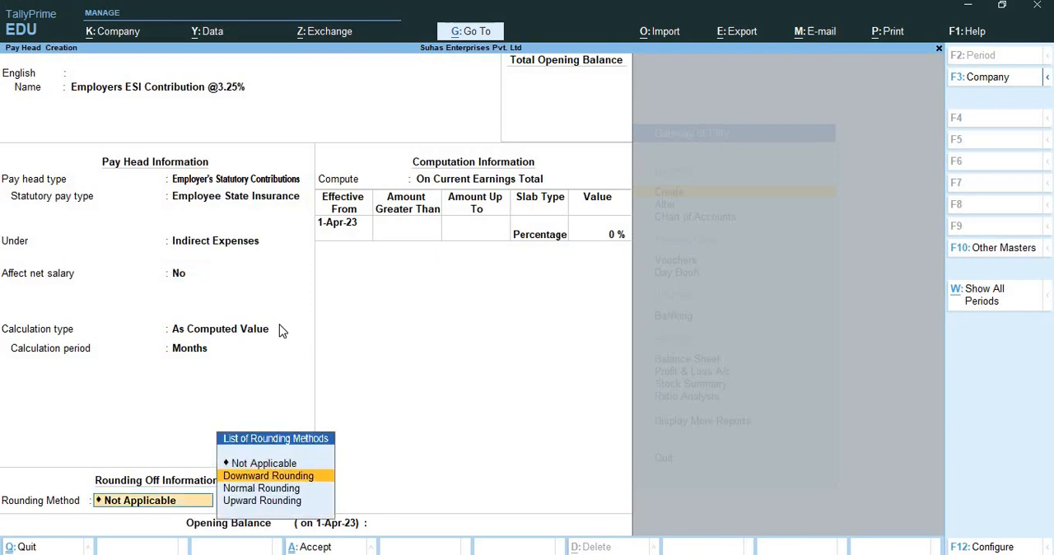
key("Return")
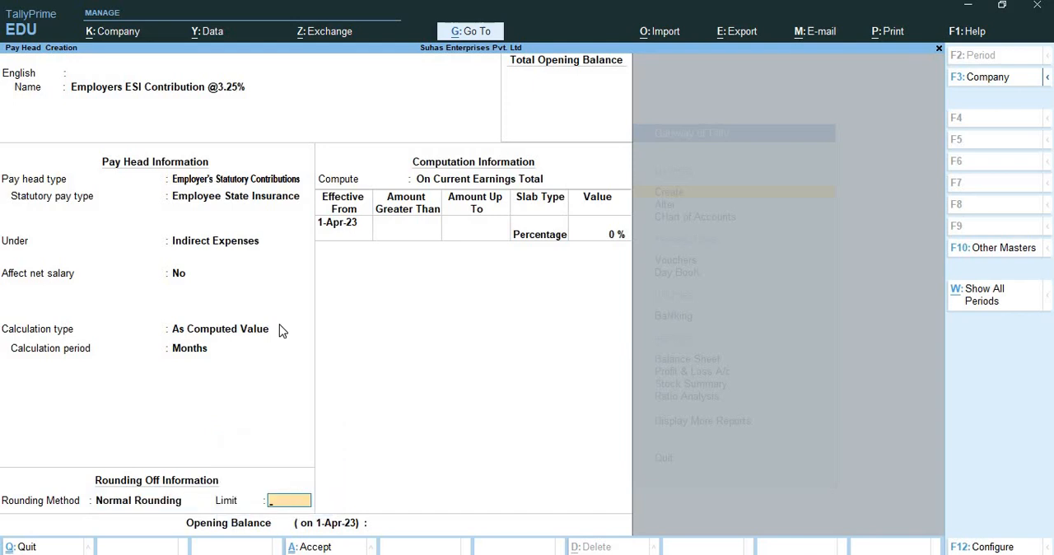
type("1")
key("Return")
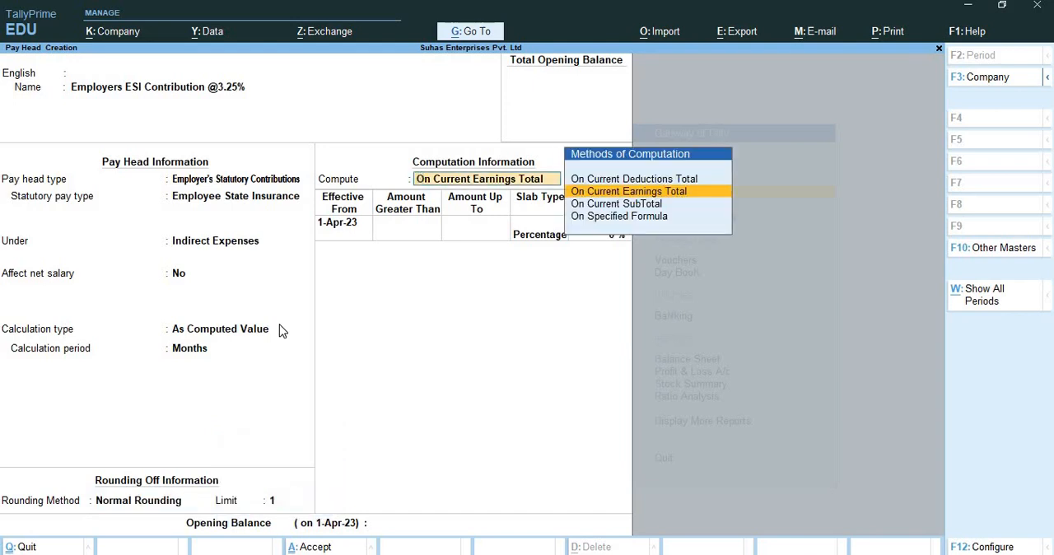
Compute the employers' ESI contribution on a specified formula that adds Basic Pay and House Rent Allowance.
key("Down")
key("Down")
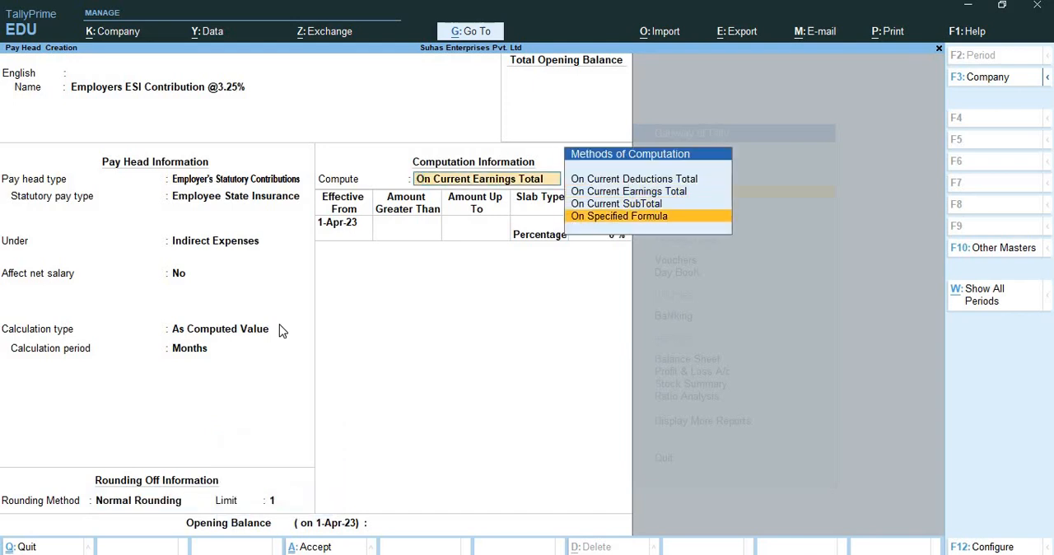
key("Return")
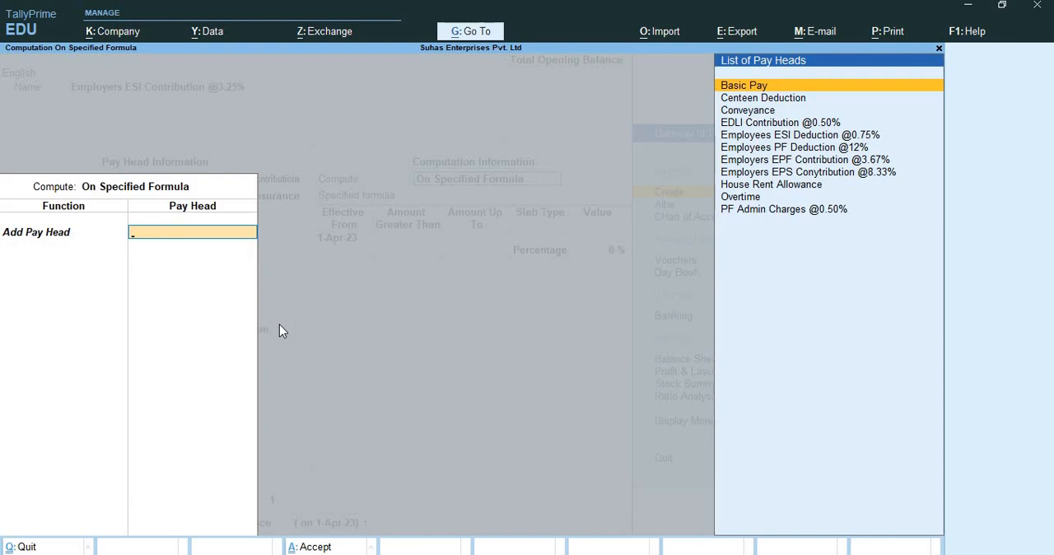
key("Return")
key("Down")
key("Return")
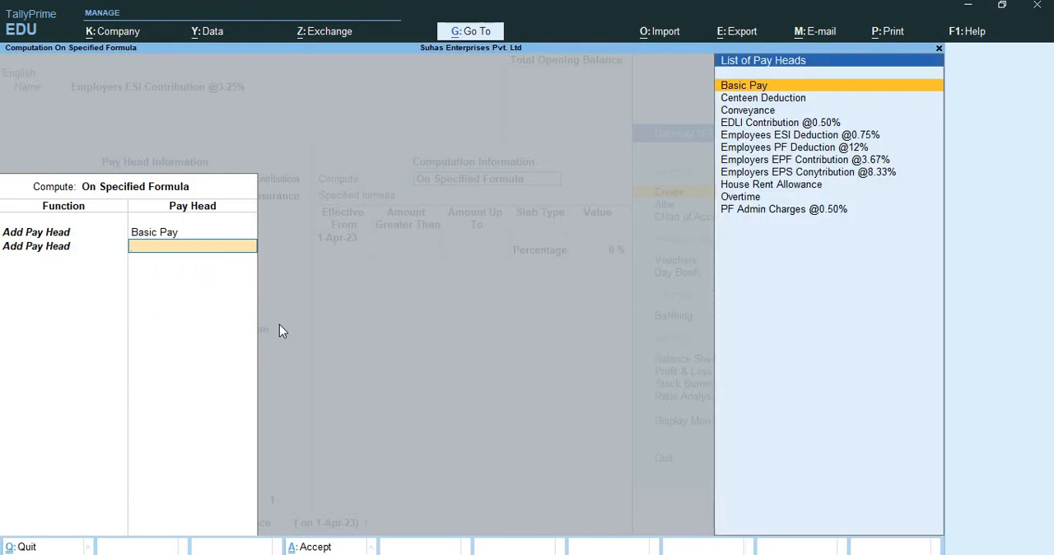
key("Down")
key("Down")
key("Down")
key("Down")
key("Down")
key("Down")
key("Down")
key("Down")
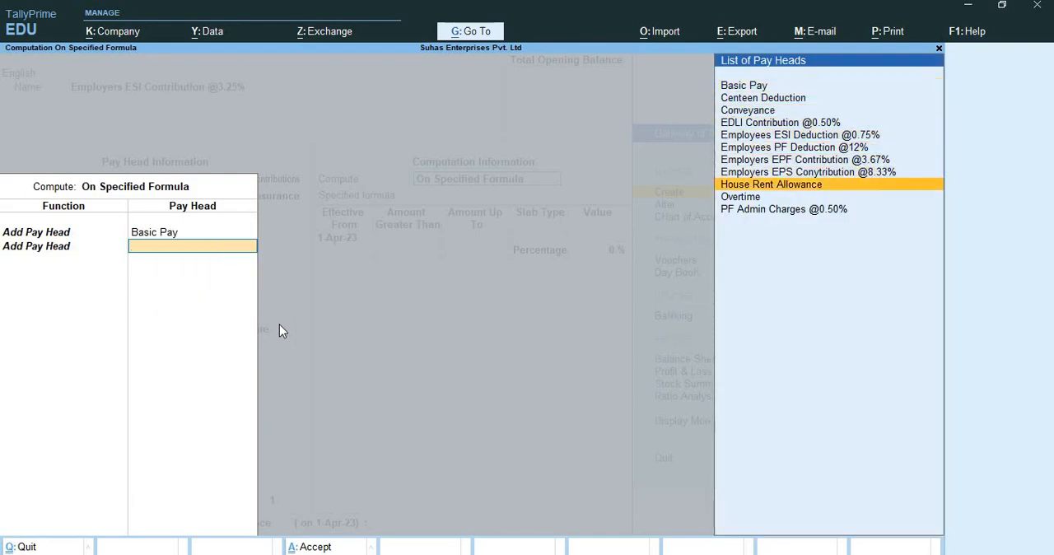
key("Return")
Add Conveyance and Overtime to the employers' ESI contribution formula and end the formula list.
key("Down")
key("Return")
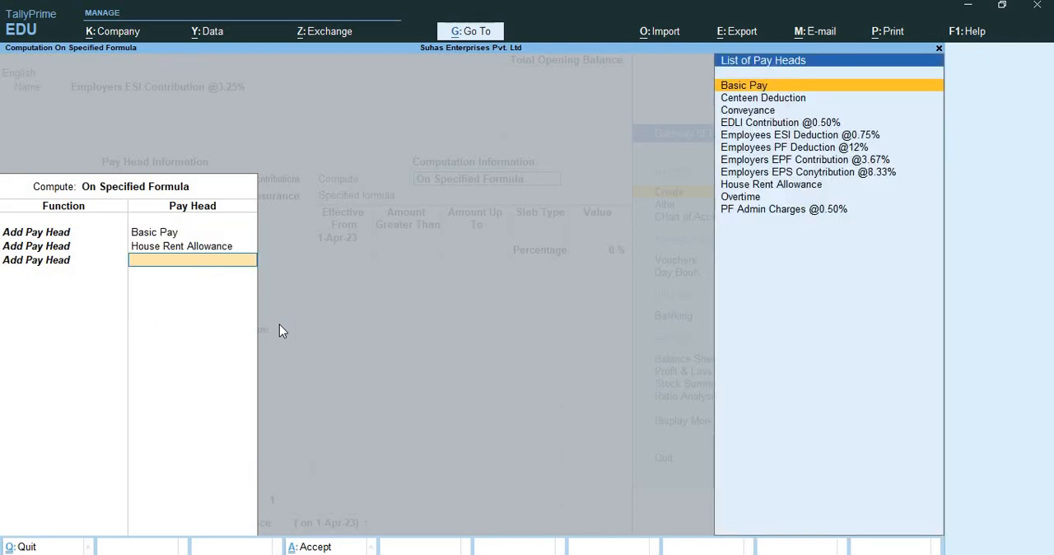
key("Down")
key("Down")
key("Return")
key("Down")
key("Return")
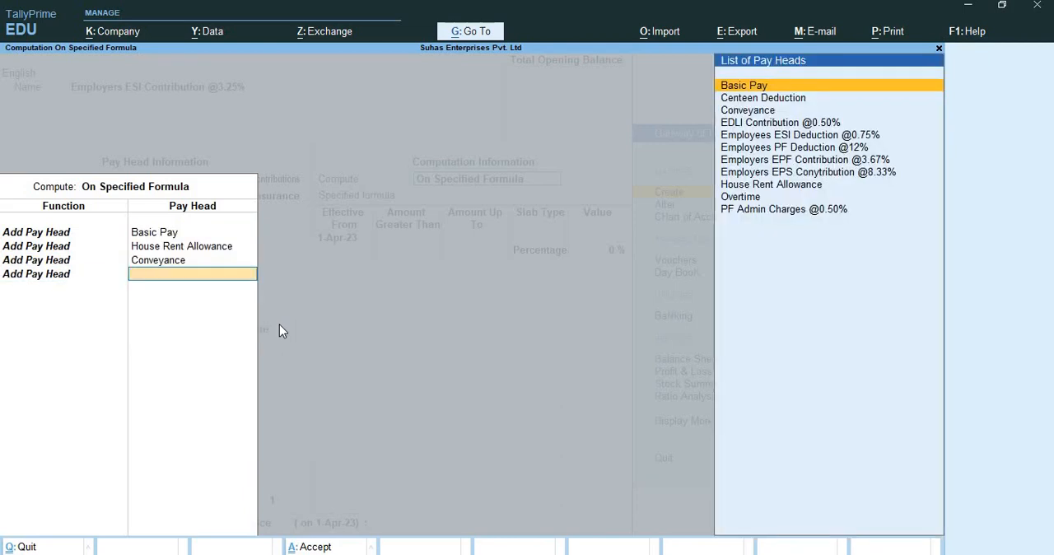
key("Down")
key("Down")
key("Down")
key("Down")
key("Down")
key("Down")
key("Down")
key("Down")
key("Down")
key("Return")
key("Return")
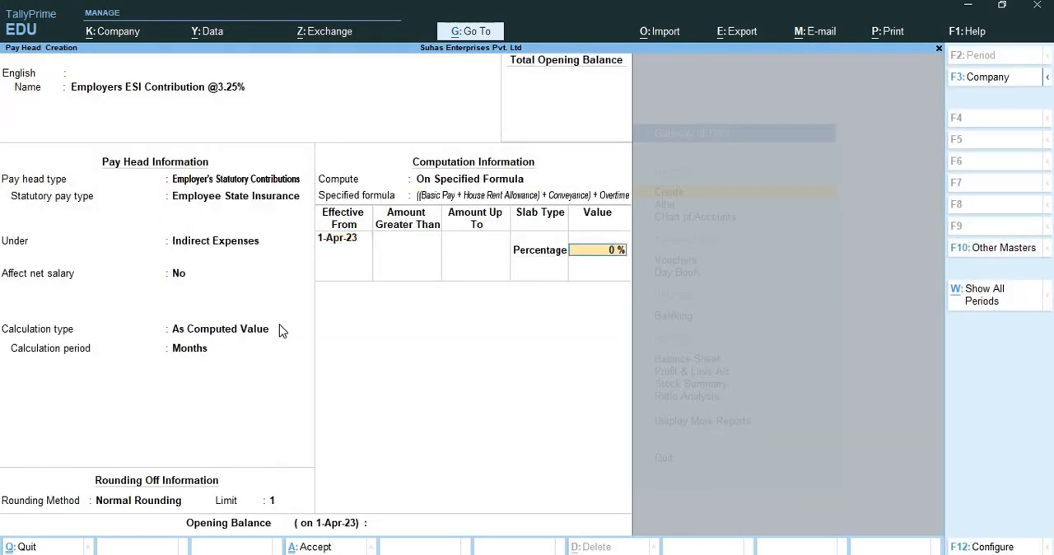
Set the employers' ESI contribution percentage to 3.25% and save the pay head.
type("3.25")
key("Return")
key("Return")
key("Return")
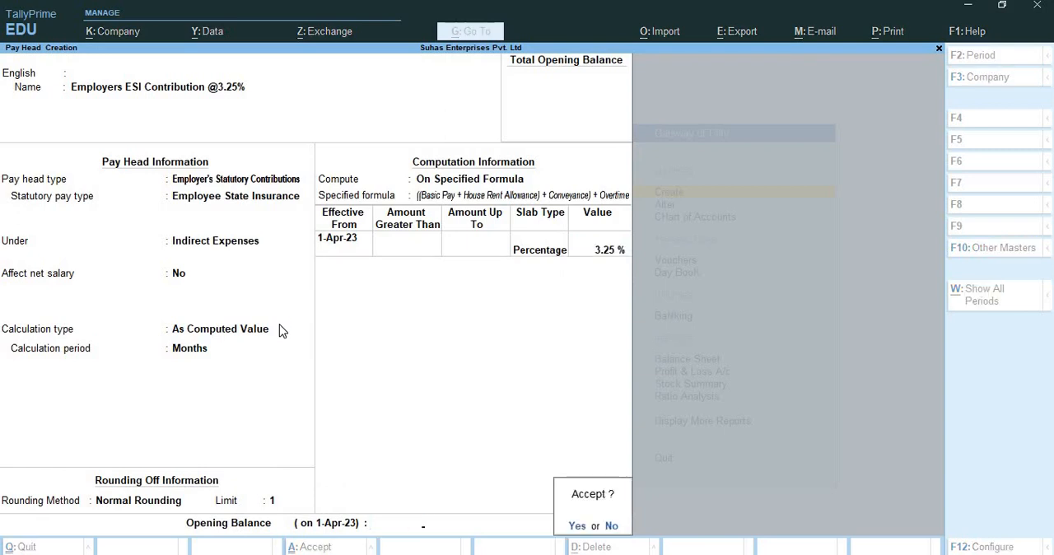
key("Return")
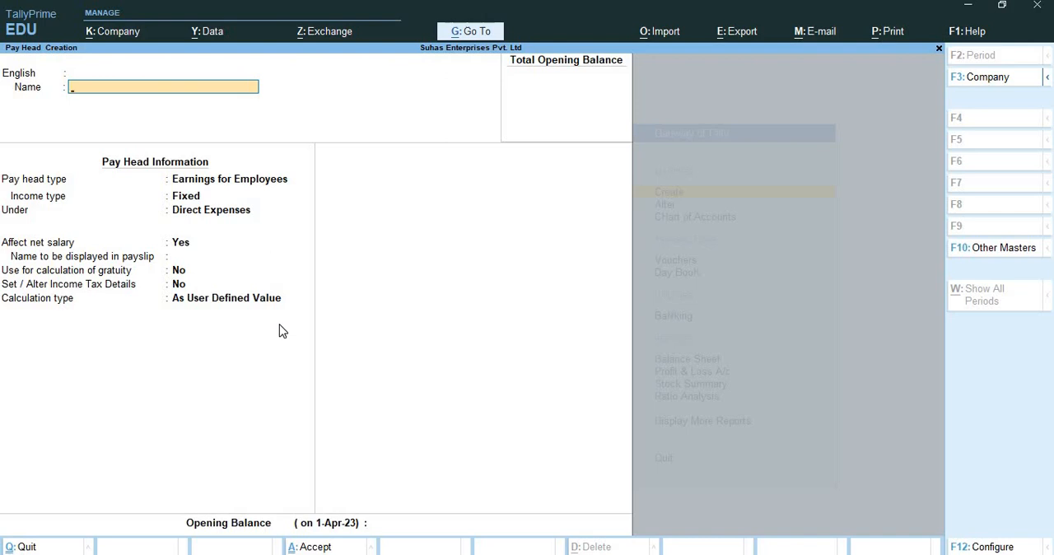
Name another pay head Professional Tax and add no other language name.
type("Professional Tax")
key("Return")
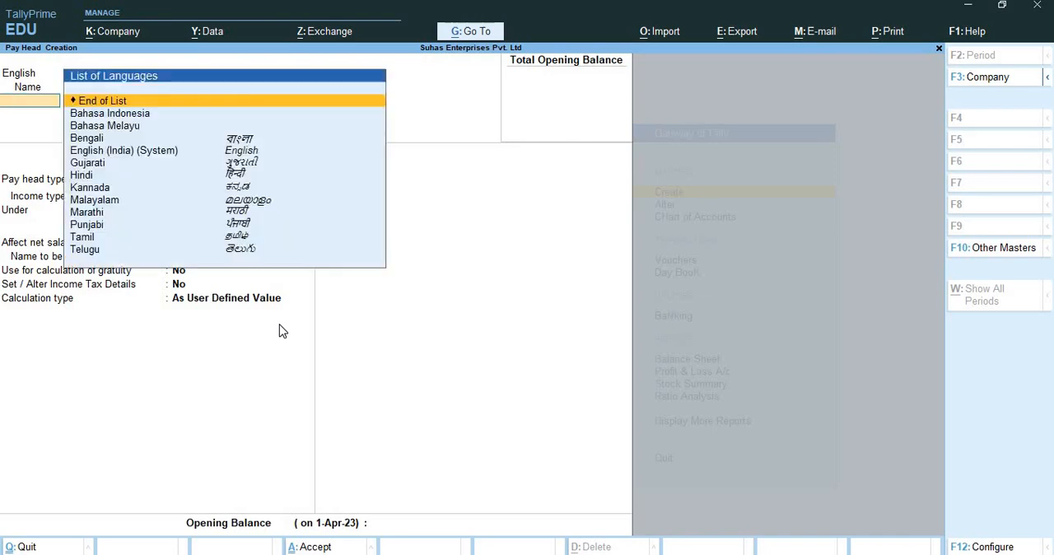
key("Return")
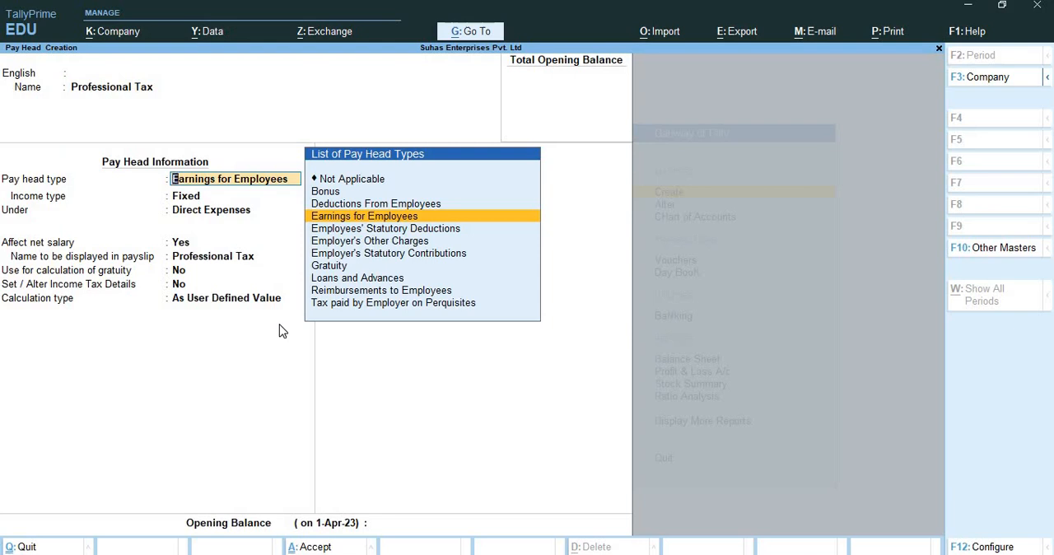
Set the Professional Tax pay head type to Employees' Statutory Deductions and its statutory pay type to Professional Tax.
key("Down")
key("Return")
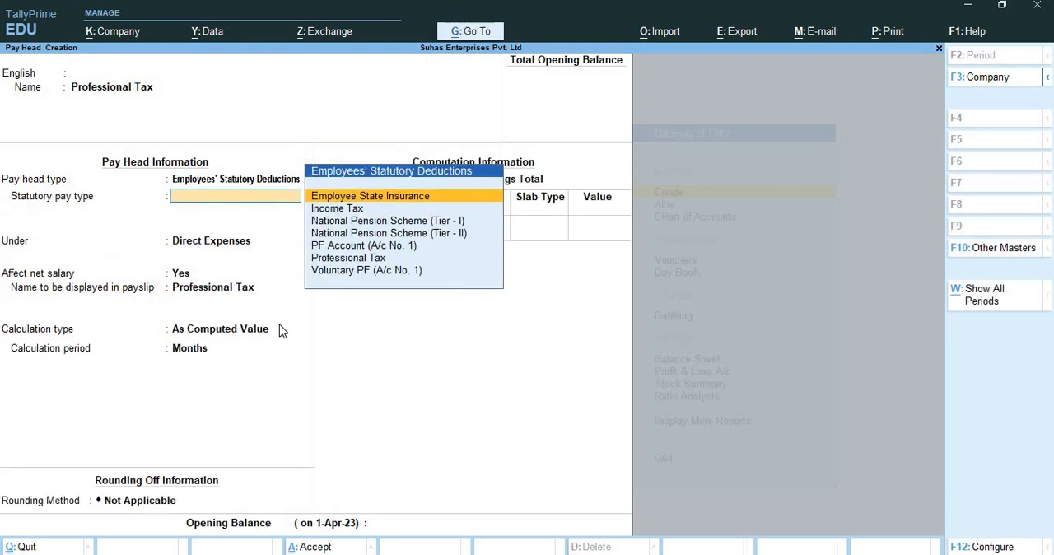
key("Down")
key("Down")
key("Down")
key("Down")
key("Down")
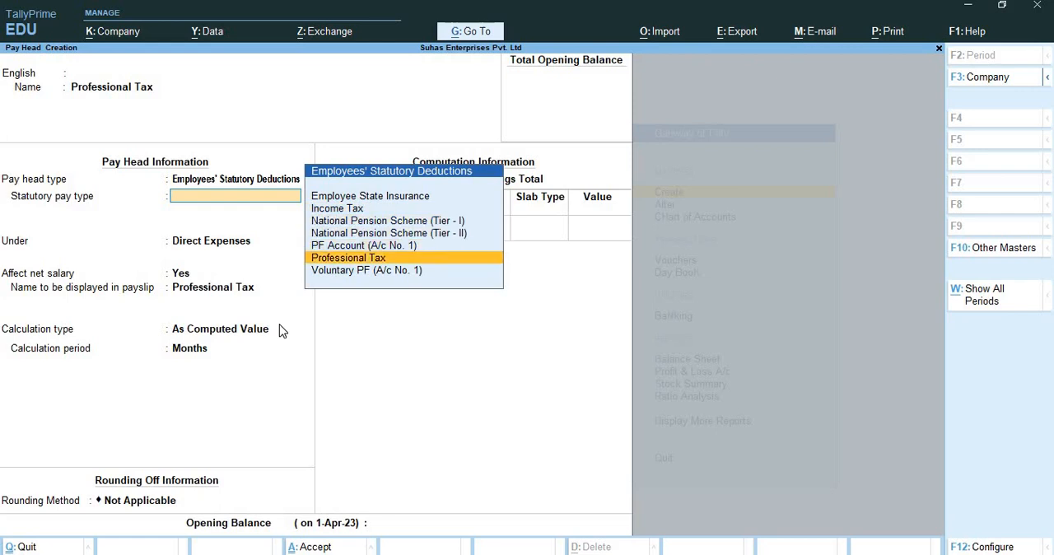
key("Return")
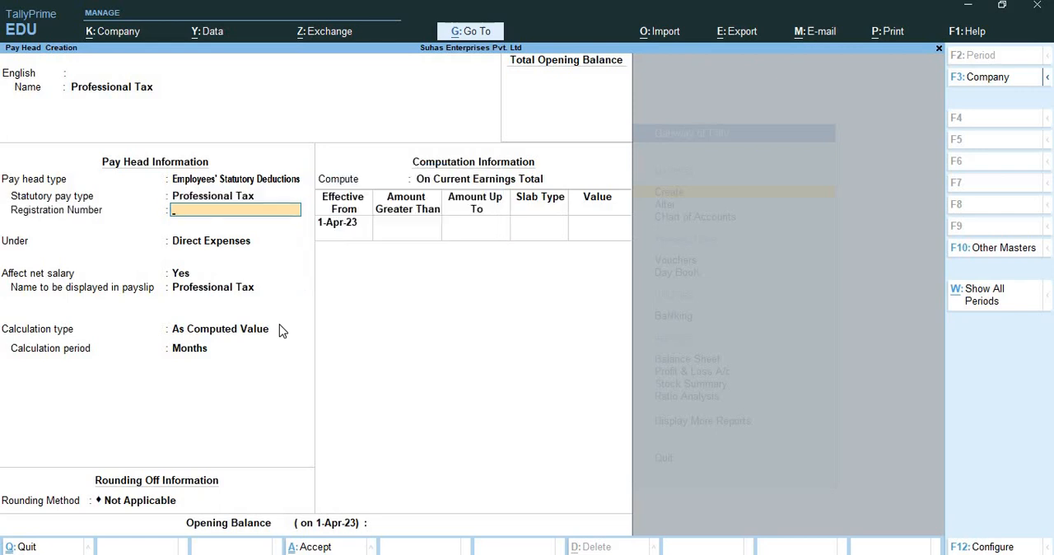
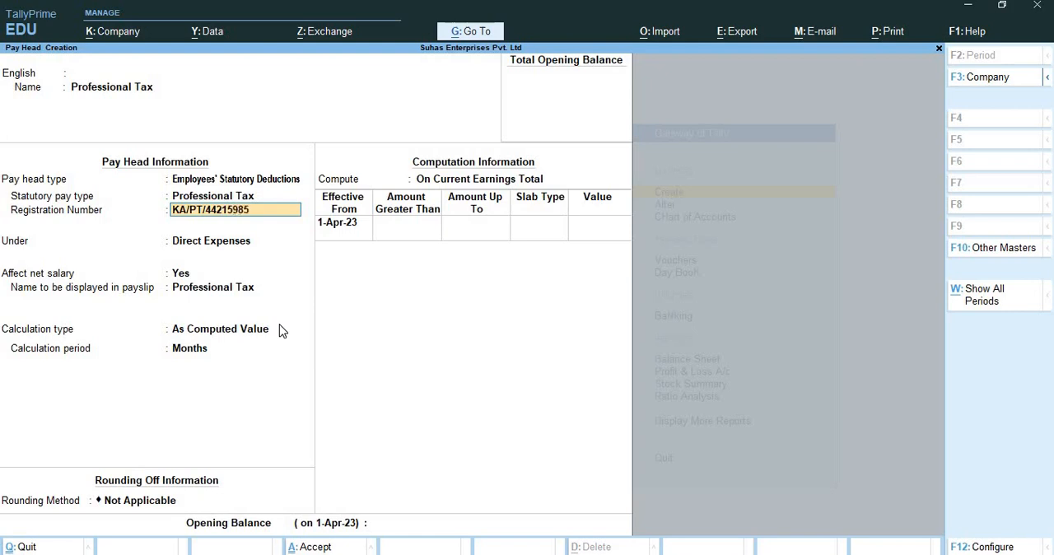
Enter the professional tax registration number, and group the pay head under Current Liabilities with net salary affected.
key("Return")
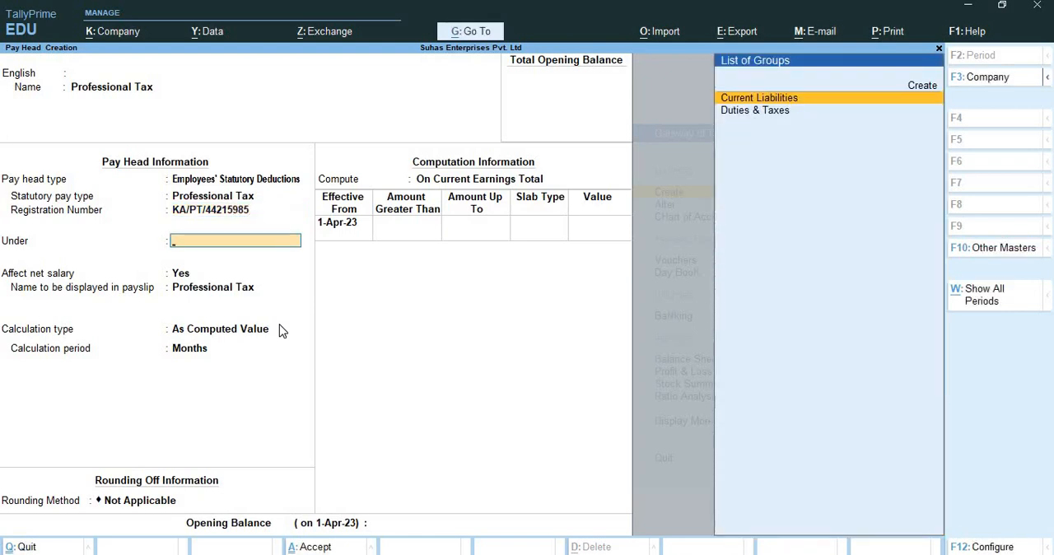
key("Return")
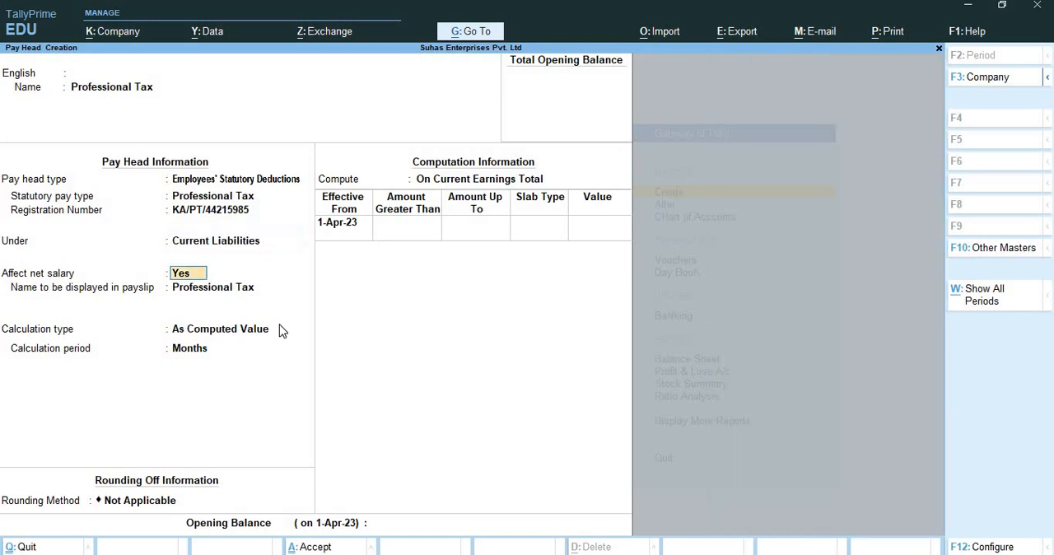
key("Return")
key("Return")
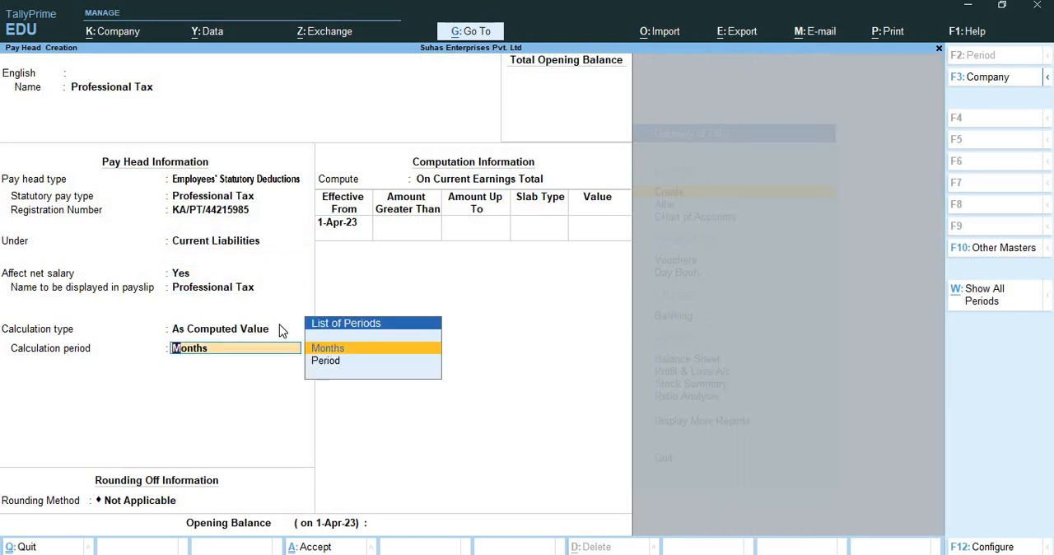
Keep the Professional Tax calculation period as Months and apply Normal Rounding with a limit of 1.
key("Return")
key("Down")
key("Down")
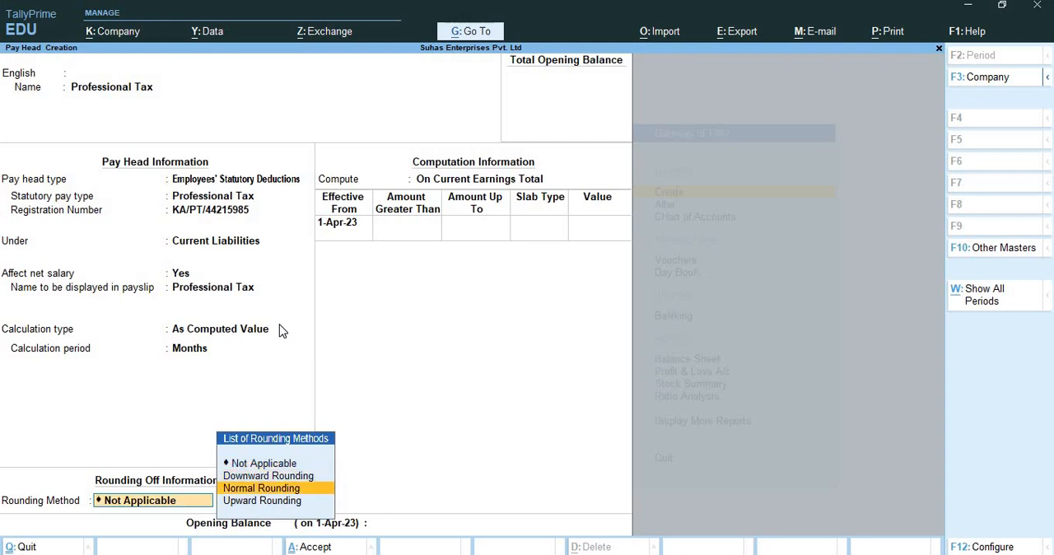
key("Return")
type("1")
key("Return")
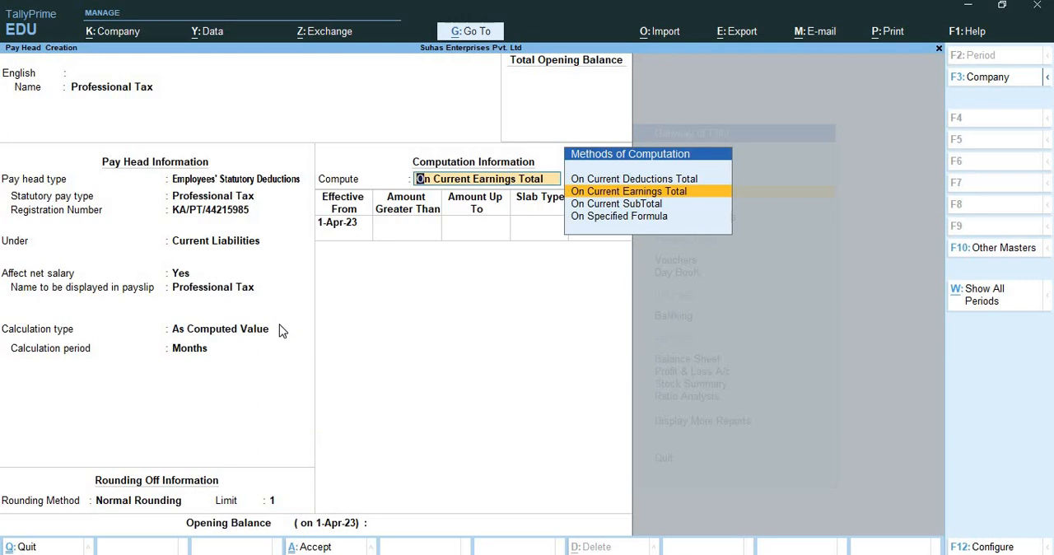
Compute Professional Tax on current earnings total, effective 1-Apr-23, with a first slab up to 15,000.
key("Return")
key("Return")
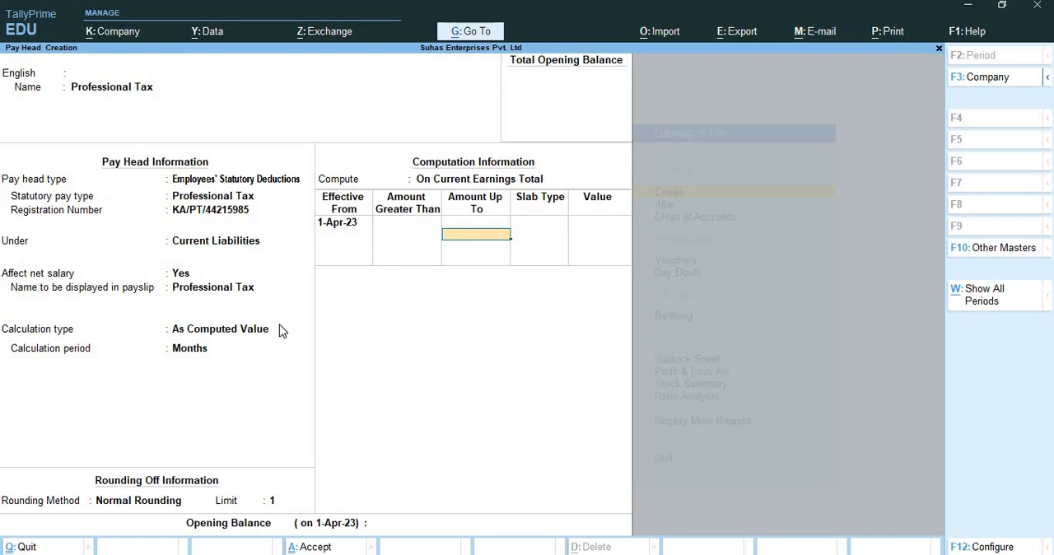
type("15,000")
key("Return")
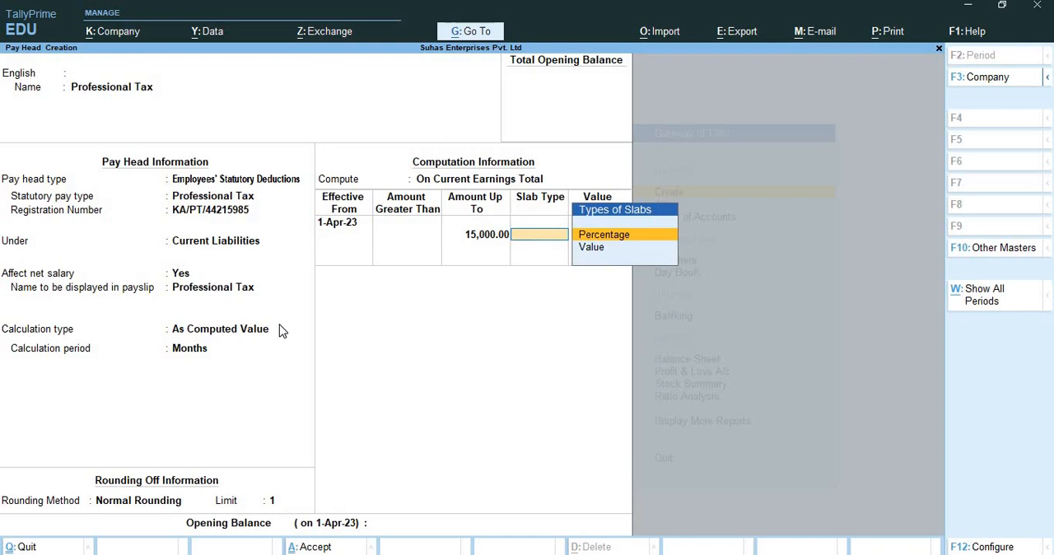
Make the slab up to 15,000 a Value slab with a value of 0.
key("Return")
key("BackSpace")
key("Down")
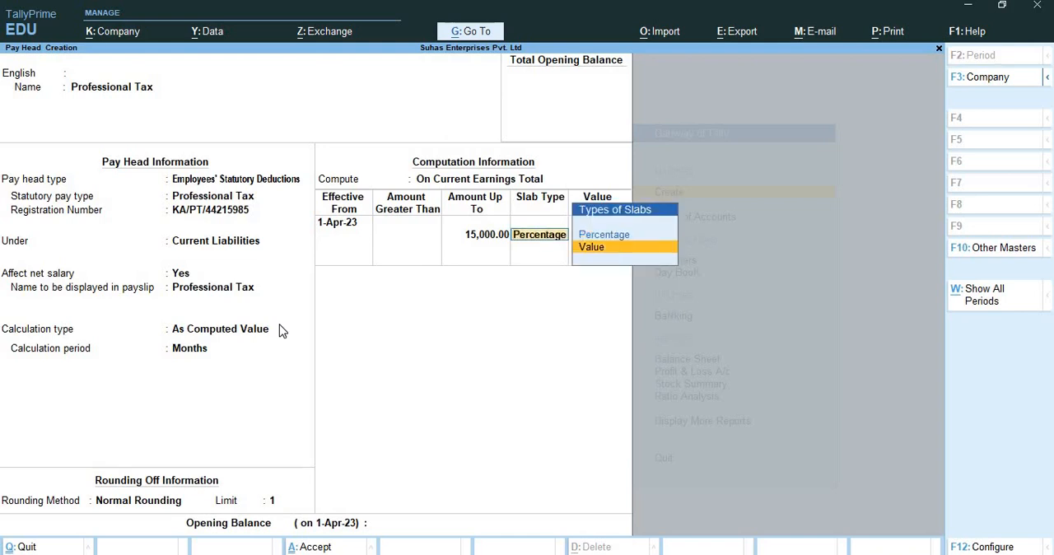
key("Return")
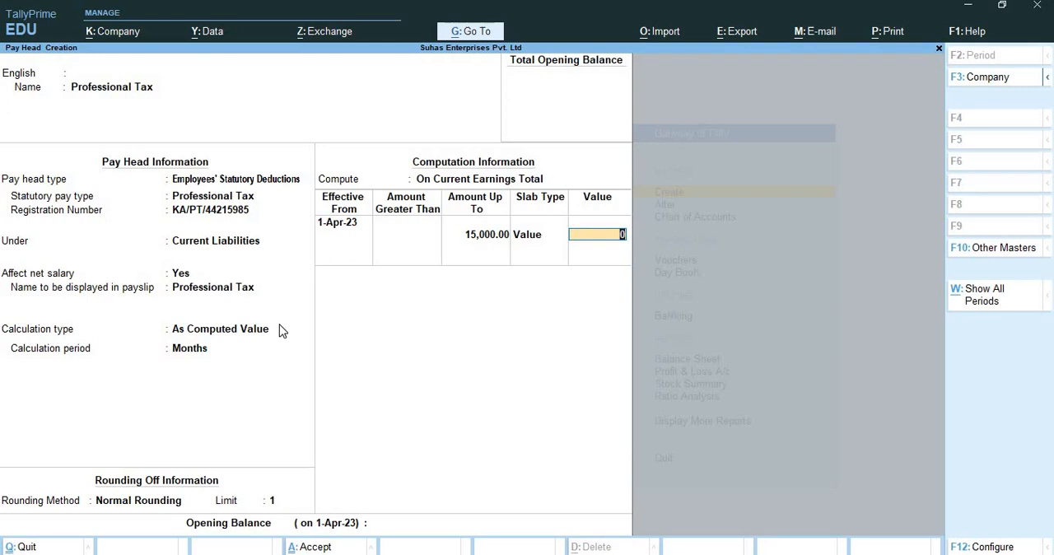
type("200")
key("BackSpace")
key("BackSpace")
key("BackSpace")
key("Return")
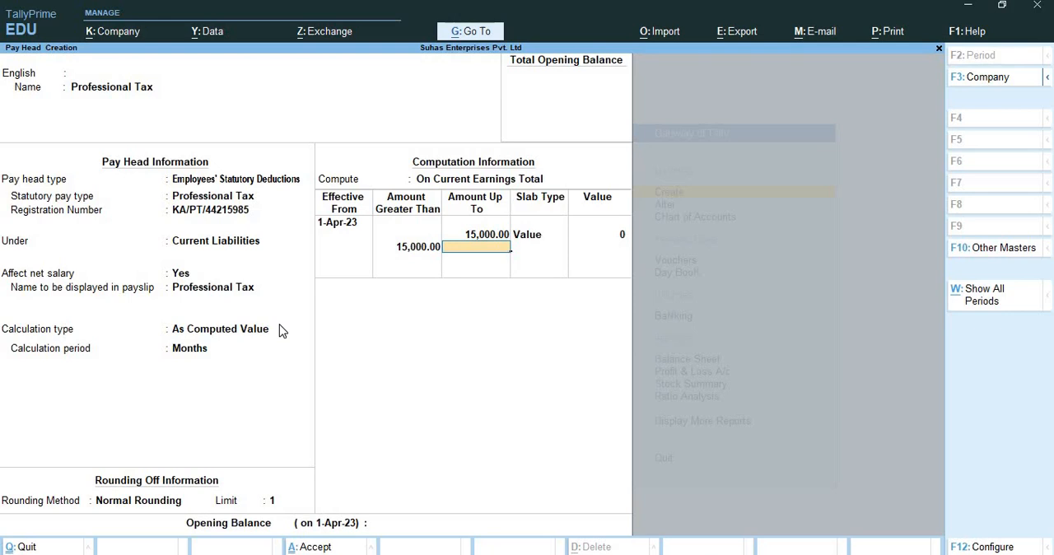
Add an open-ended Value slab of 200 for amounts above 15,000 and save the Professional Tax pay head.
key("Return")
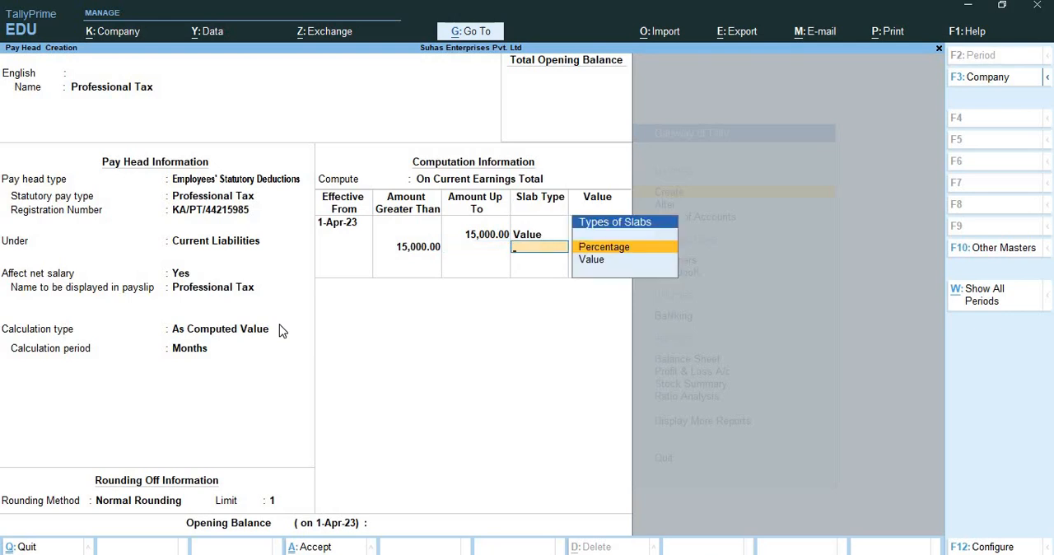
key("Down")
key("Return")
type("2")
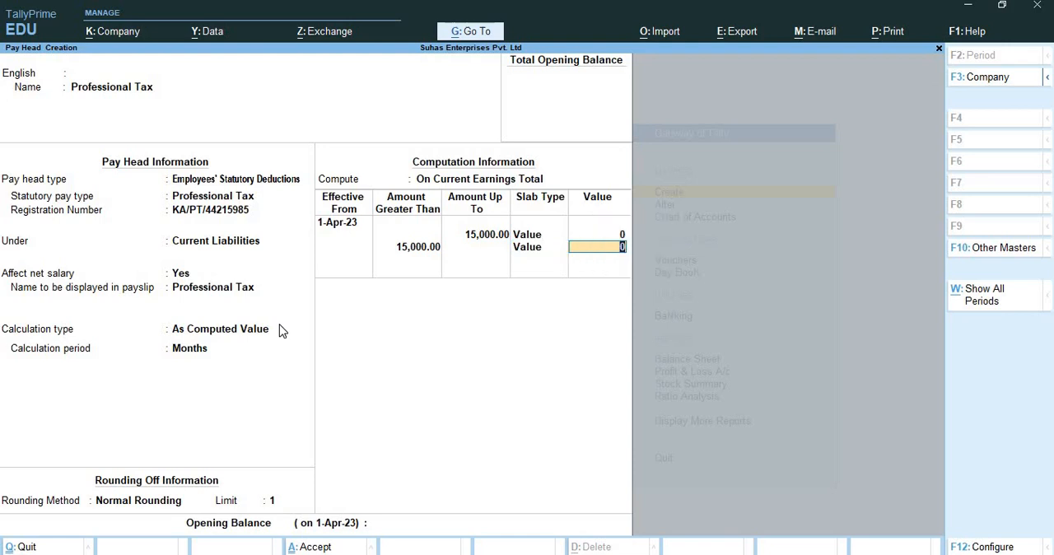
type("00")
key("Return")
key("Return")
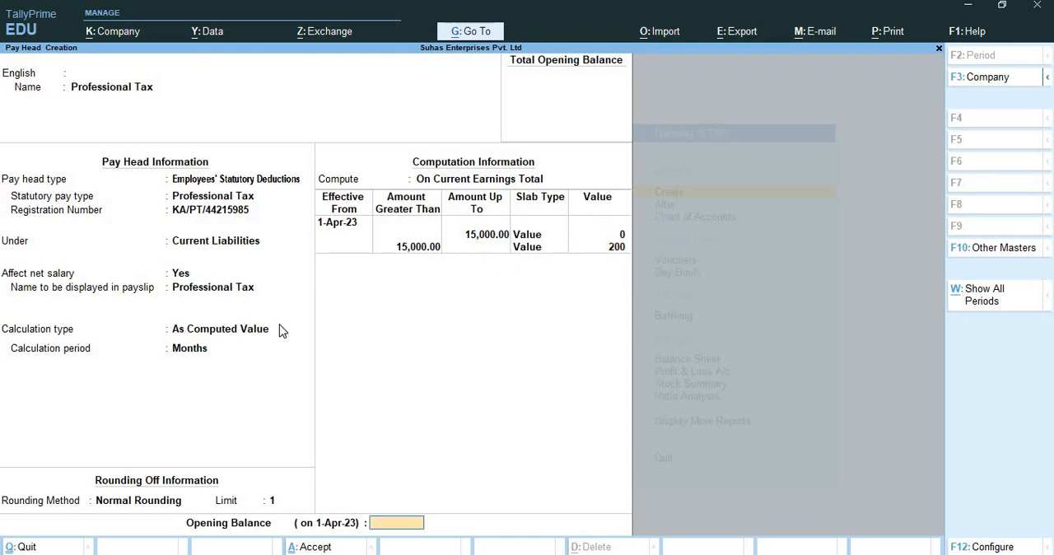
key("Return")
key("Return")
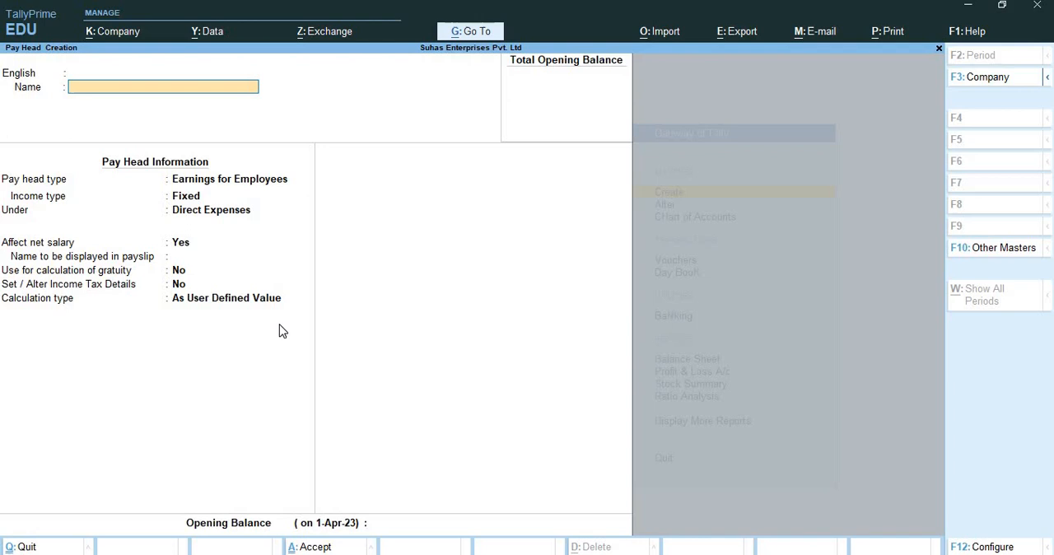
Name another pay head Gratuity, add no other language name, and set its pay head type to Gratuity.
type("Gratuity")
key("Return")
key("Return")
key("Return")
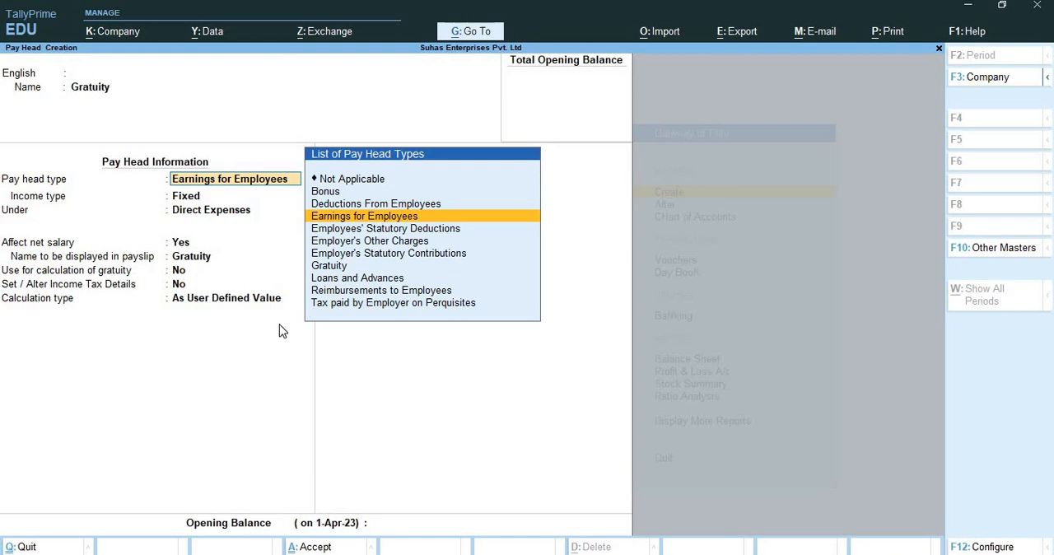
key("Down")
key("Down")
key("Down")
key("Down")
key("Return")
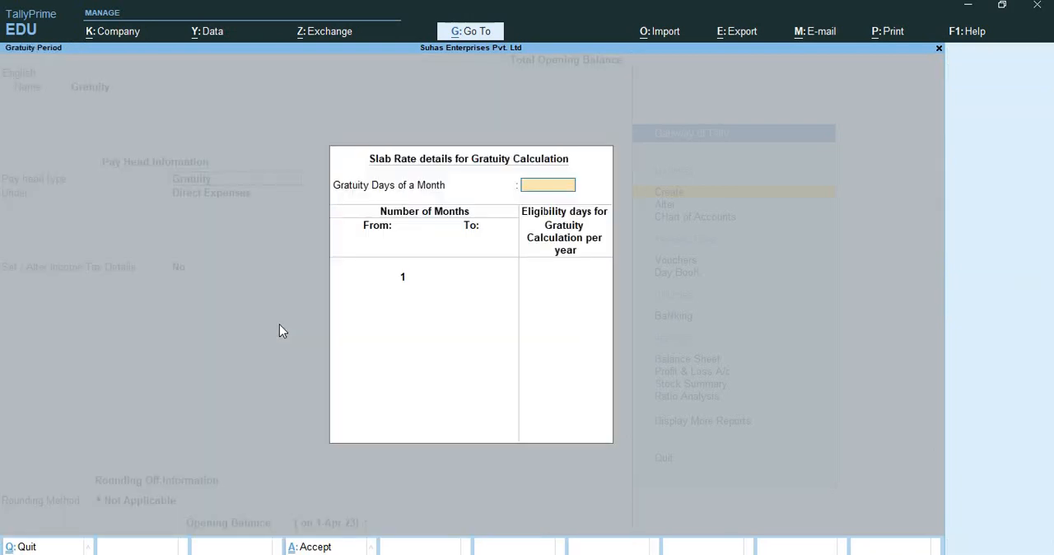
Set the gratuity days of a month to 26 and give months 1 to 60 zero eligibility days.
type("26")
key("Return")
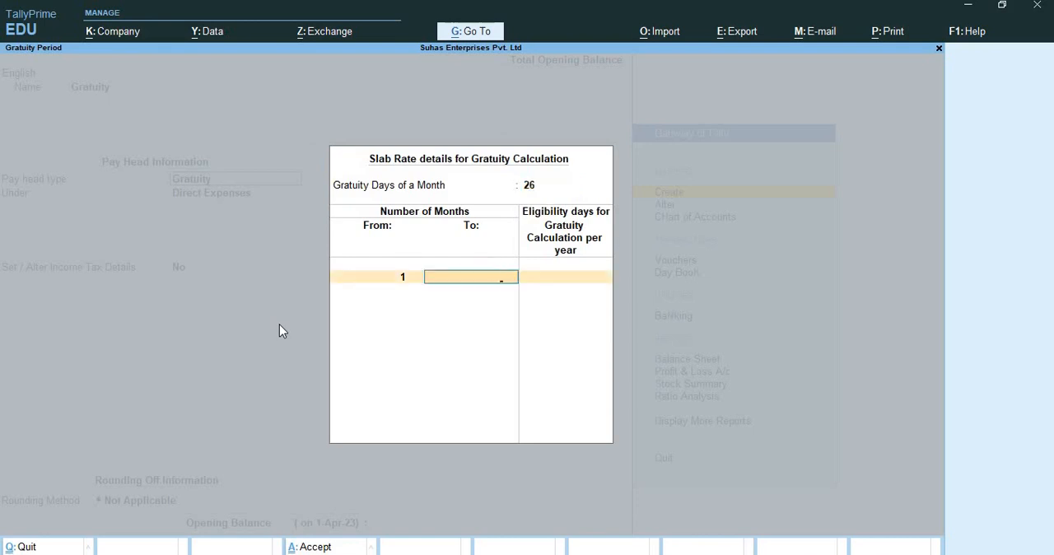
type("60")
key("Return")
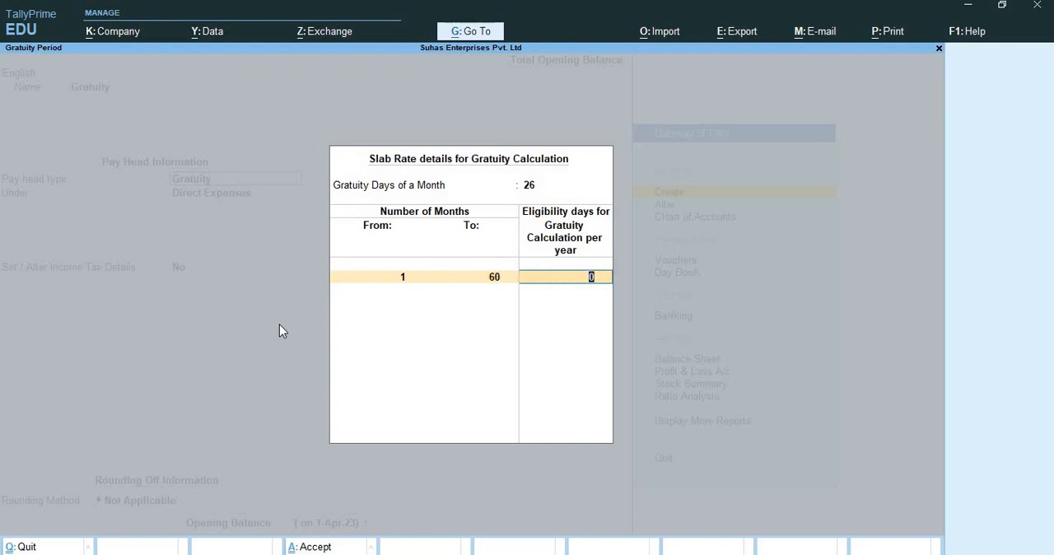
key("Return")
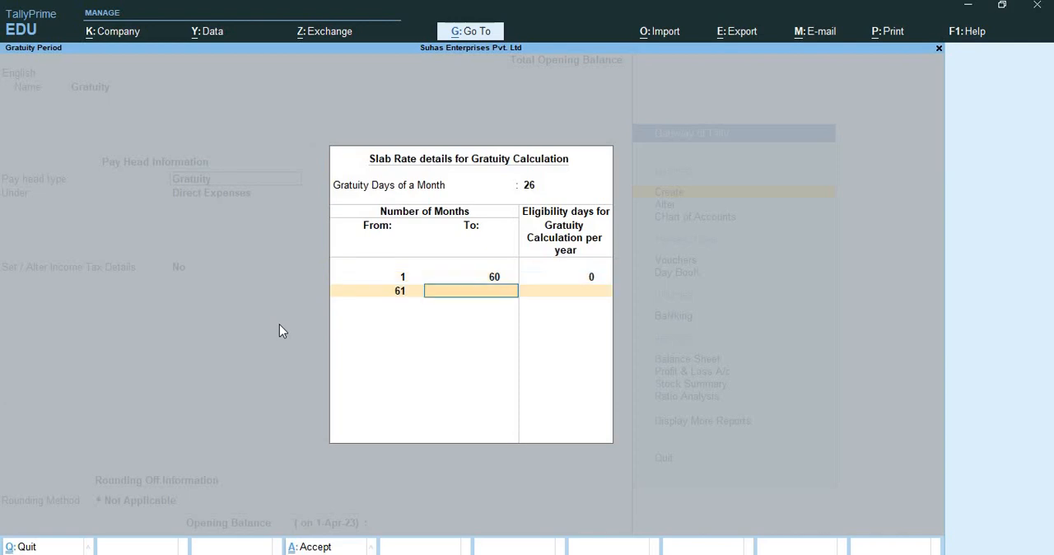
Set 15 eligibility days per year for months 61 to 120 and for month 121 onward with no upper limit.
type("120")
key("Return")
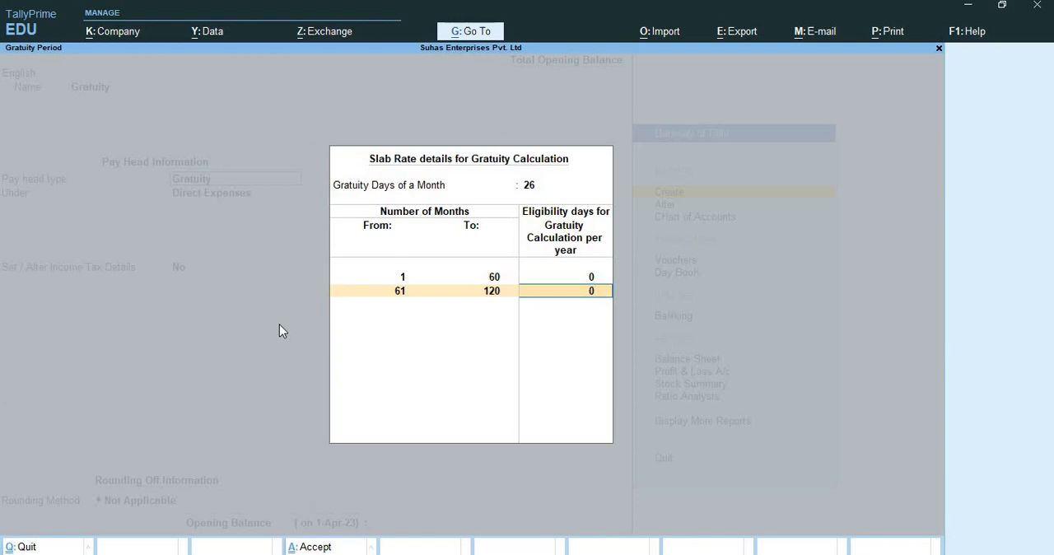
type("15")
key("Return")
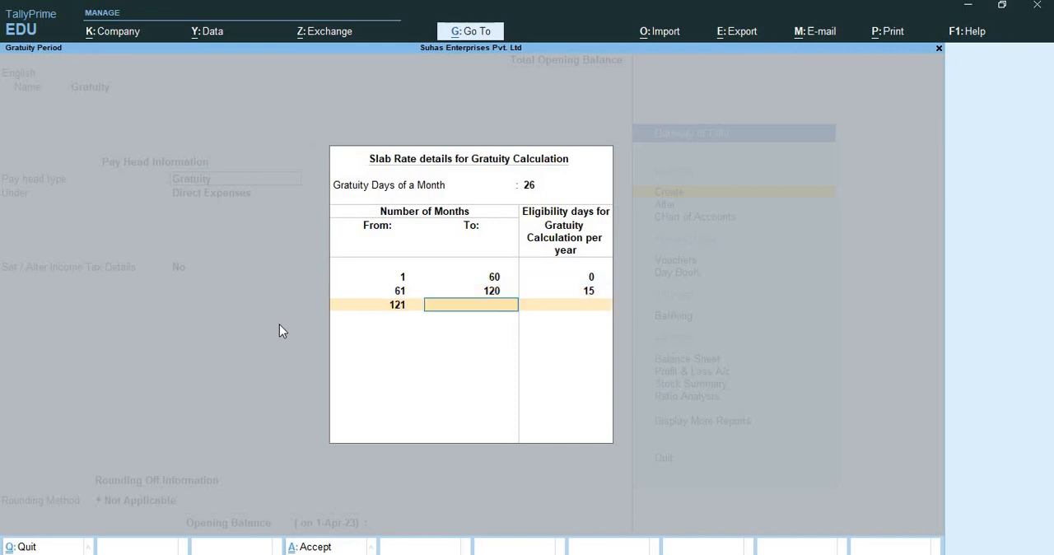
type("0")
key("Return")
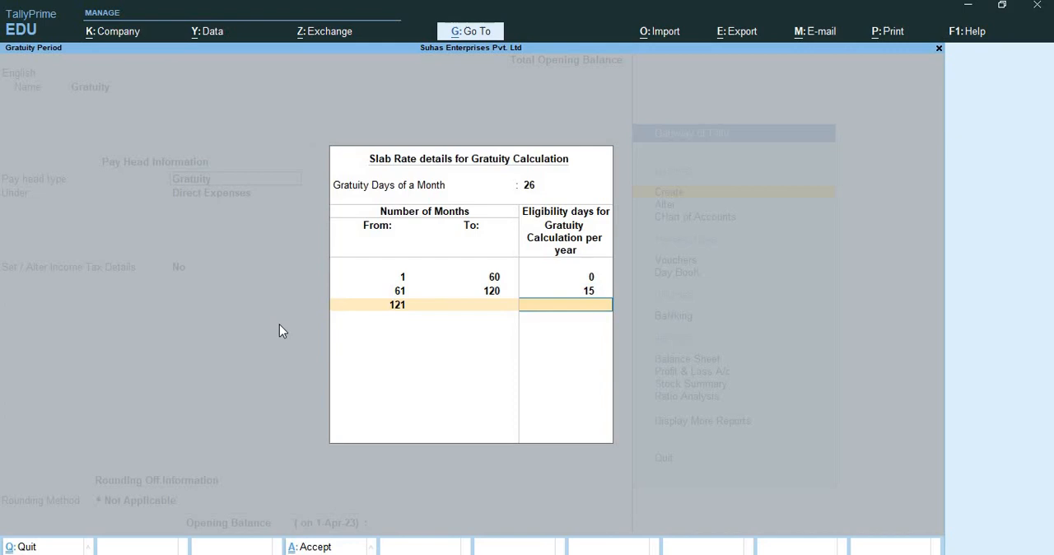
type("15")
key("Return")
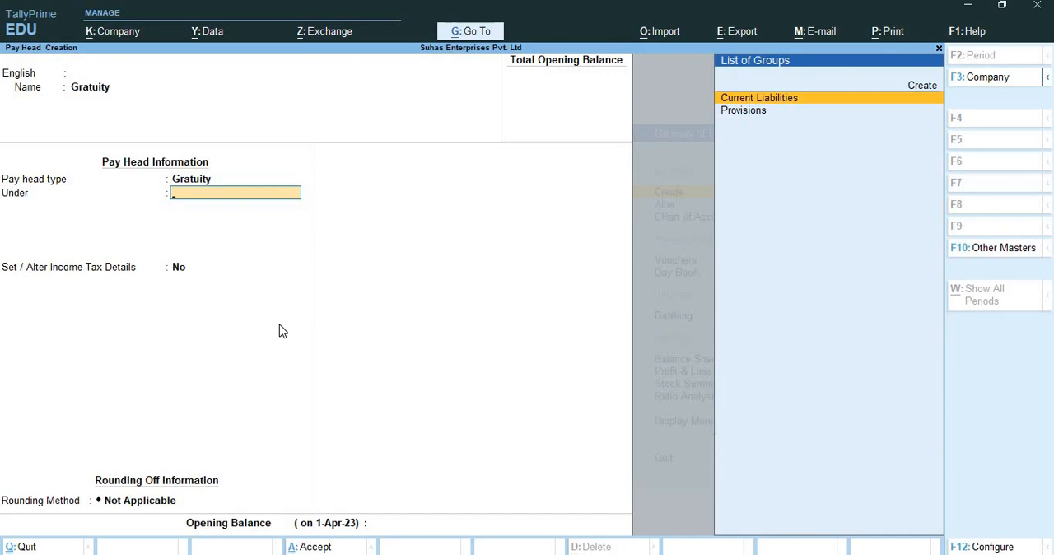
Group Gratuity under Current Liabilities, leave income tax details at No, and apply Normal Rounding with a limit of 1.
key("Return")
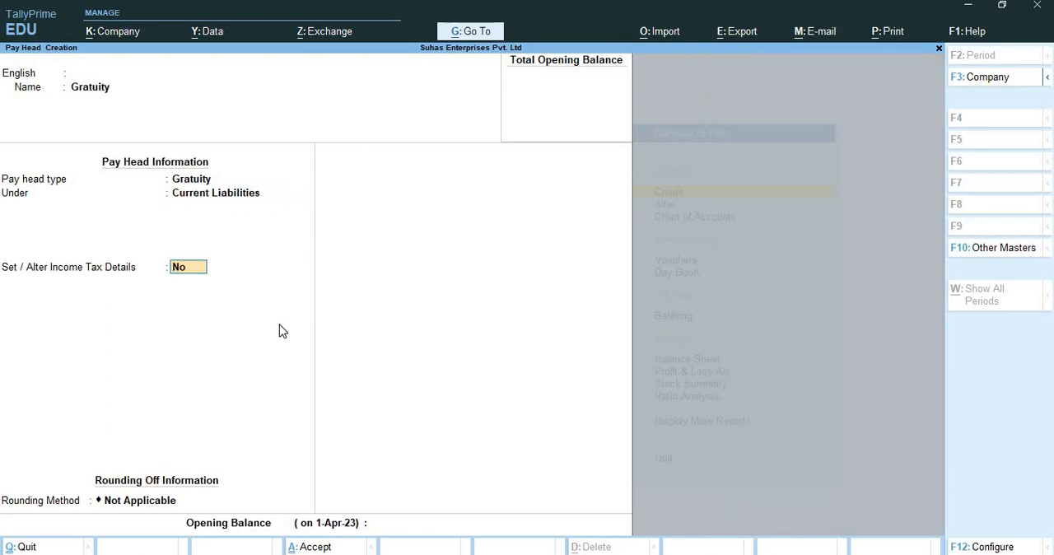
key("Return")
key("Down")
key("Down")
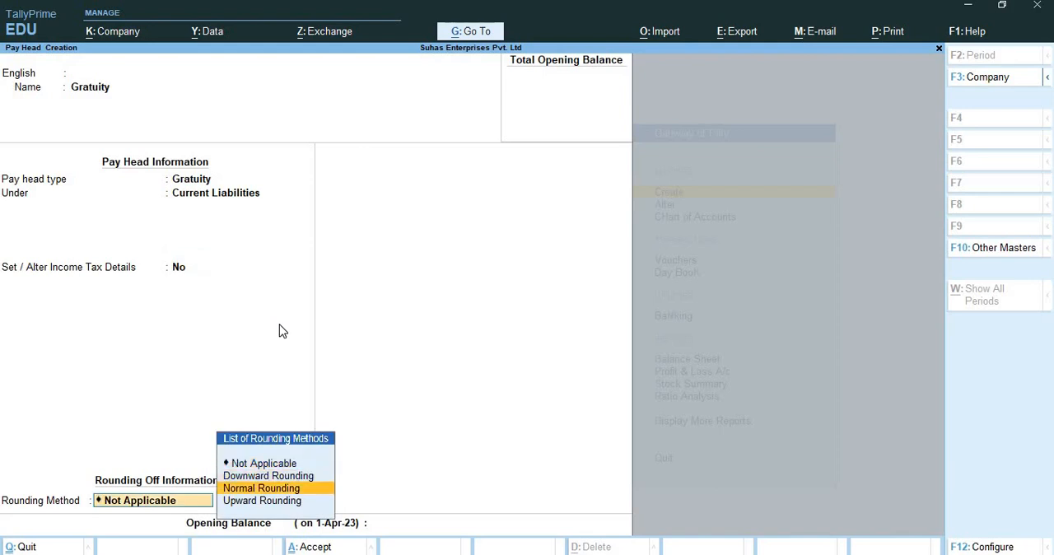
key("Return")
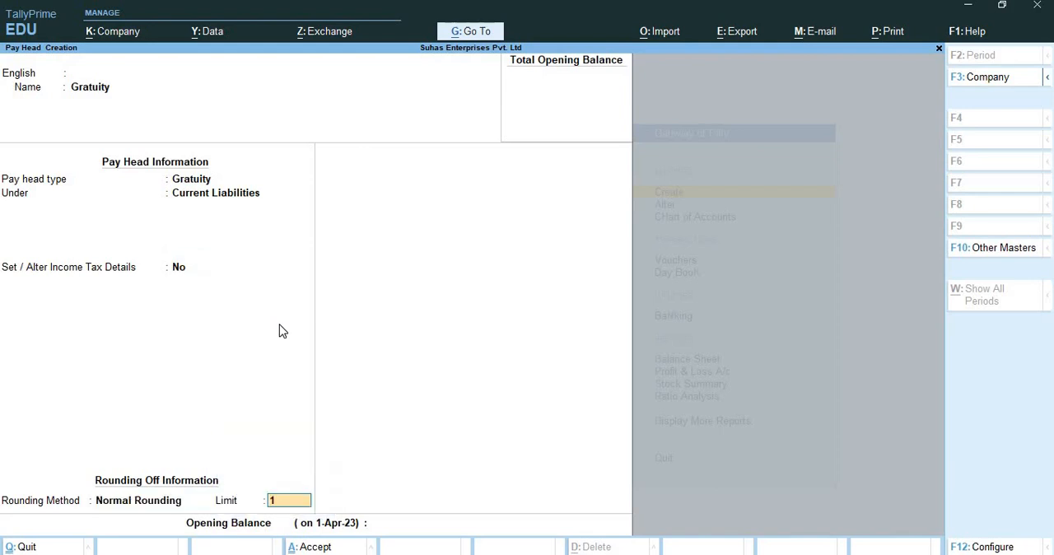
key("Return")
key("Return")
key("Return")
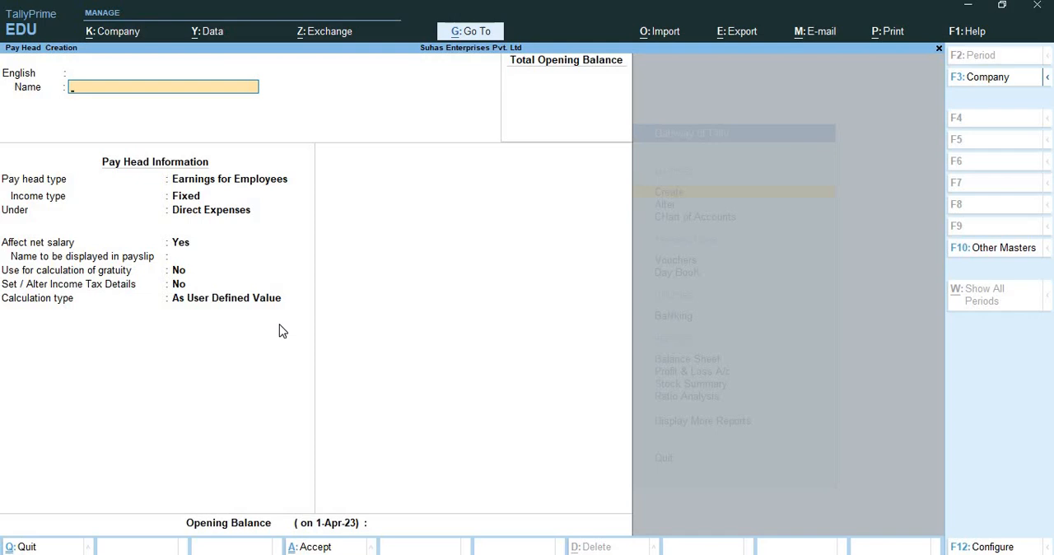
Save the Gratuity pay head without an opening balance and return to the Gateway of Tally.
key("ctrl+q")
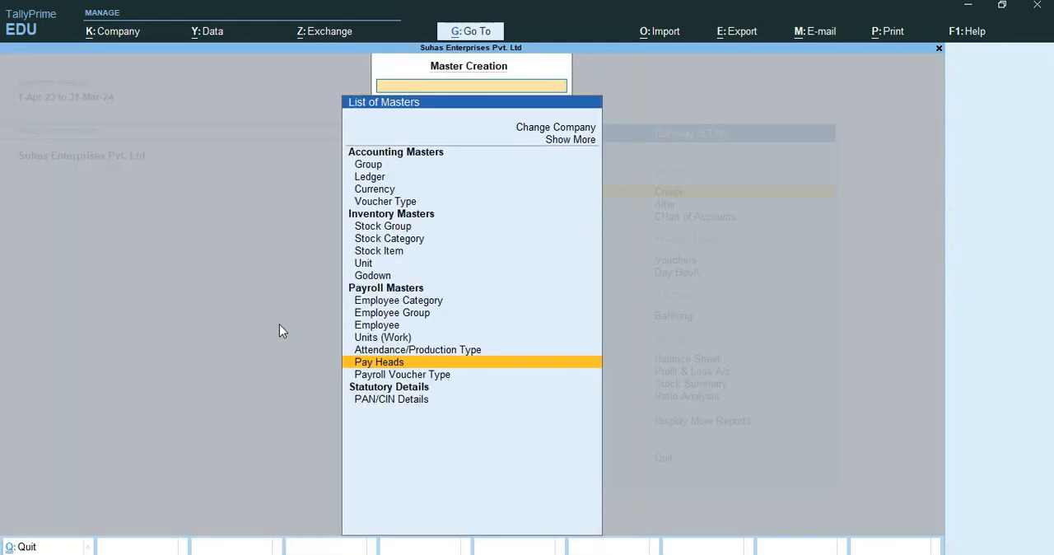
key("Escape")
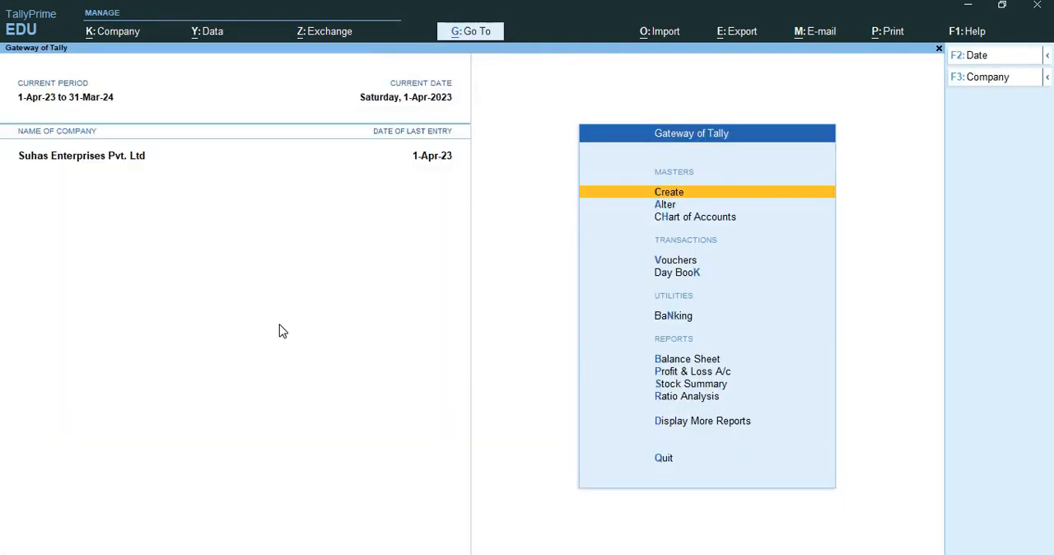